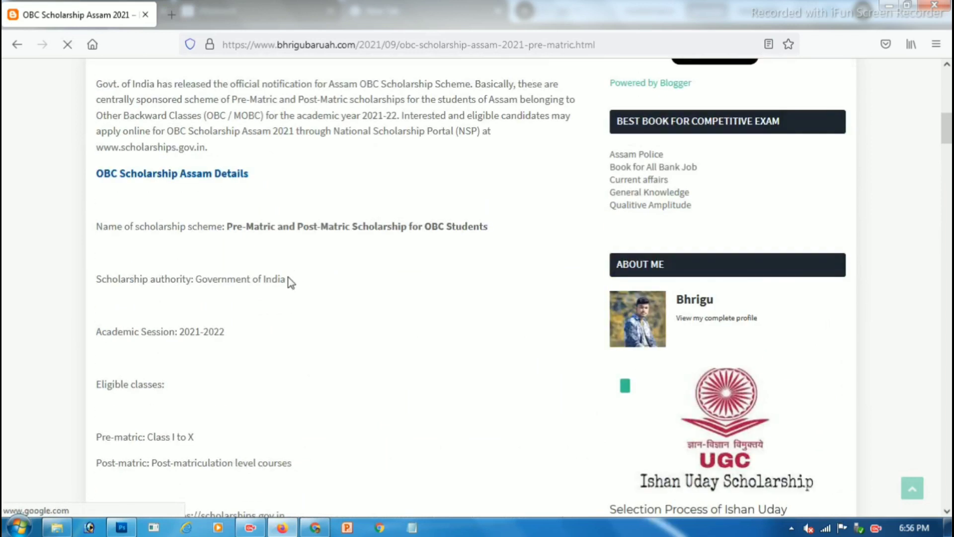
Step: Read the Pre-matric scheme name and its Class I to X eligibility in the Blogger post
scroll(286, 277, down, 2)
scroll(211, 195, up, 1)
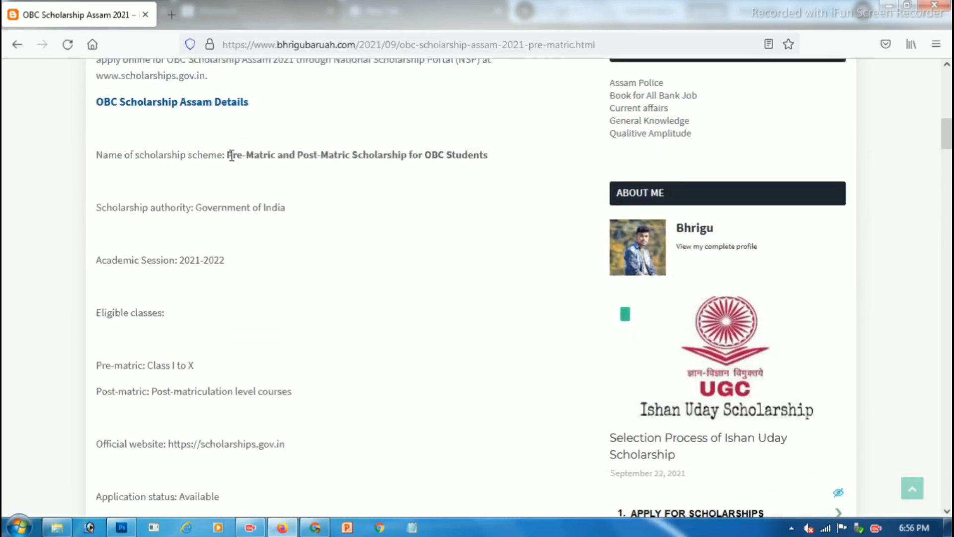
drag(227, 155, 475, 151)
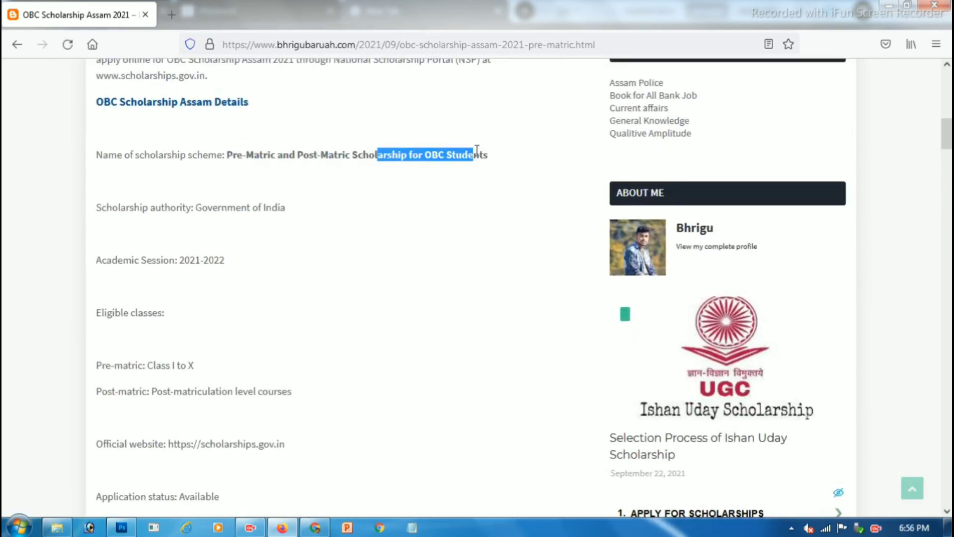
double_click(232, 154)
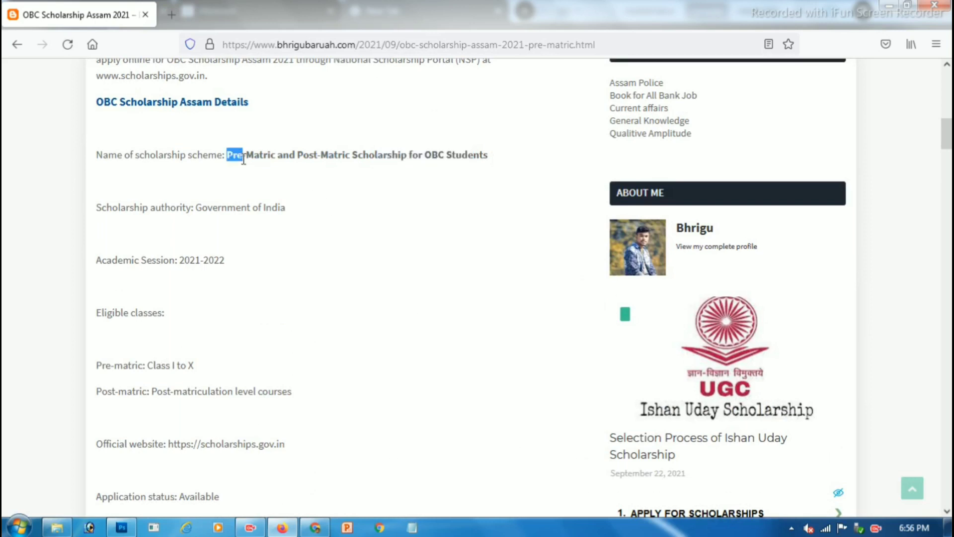
scroll(154, 261, down, 1)
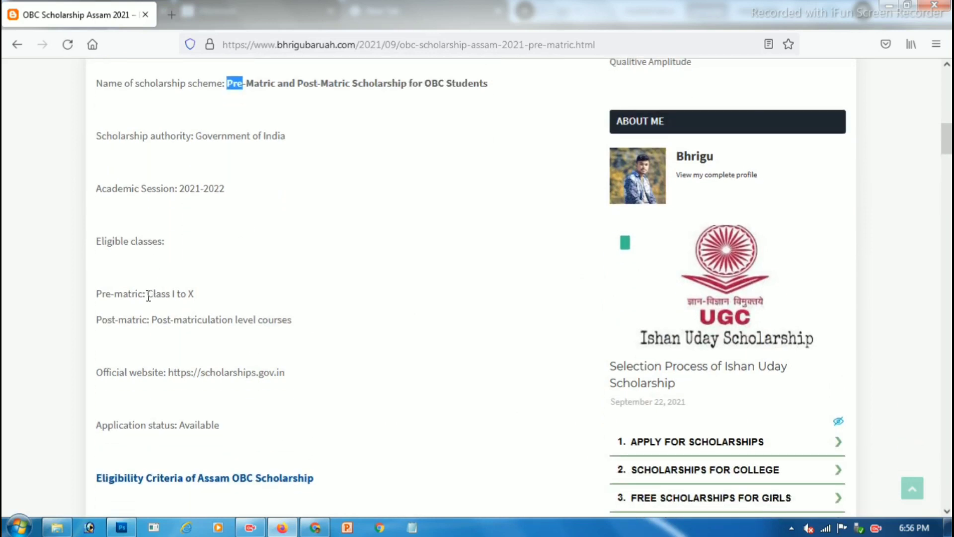
drag(147, 294, 224, 300)
Step: Scroll down through the article toward the Important Dates section
scroll(235, 305, down, 4)
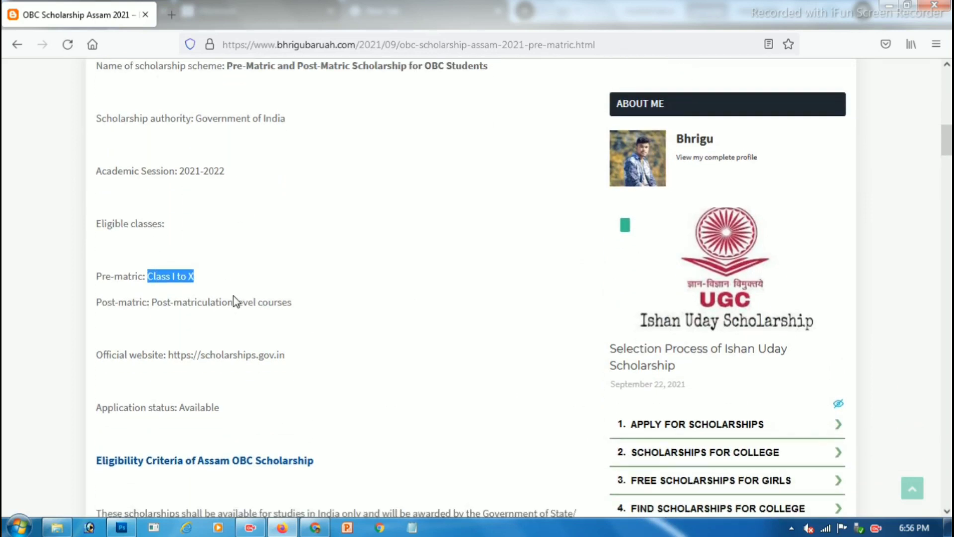
scroll(234, 305, down, 4)
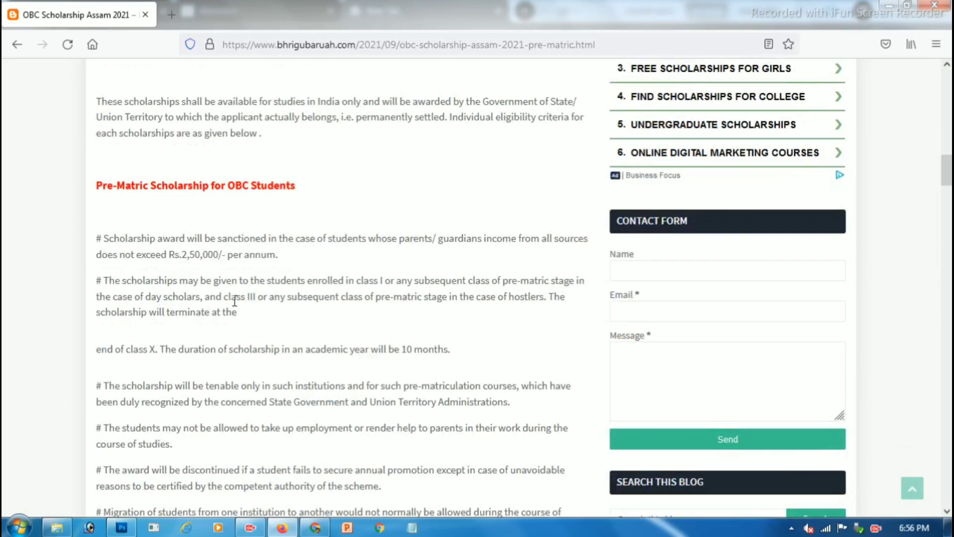
scroll(235, 300, down, 3)
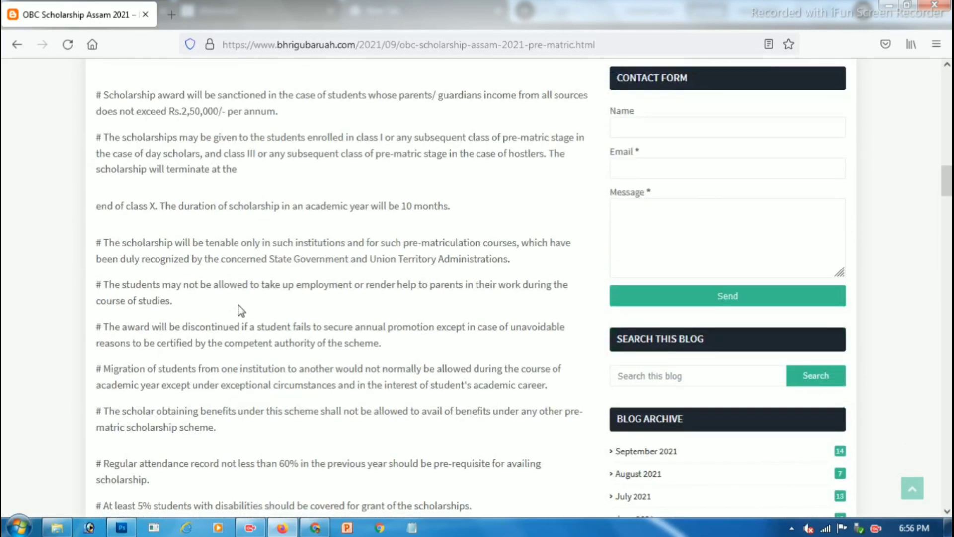
scroll(240, 311, down, 4)
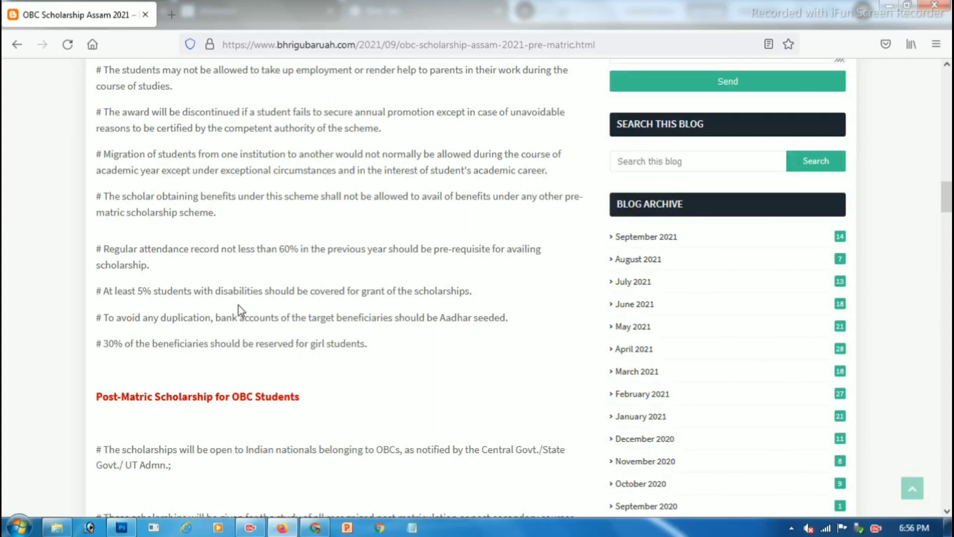
scroll(241, 311, down, 20)
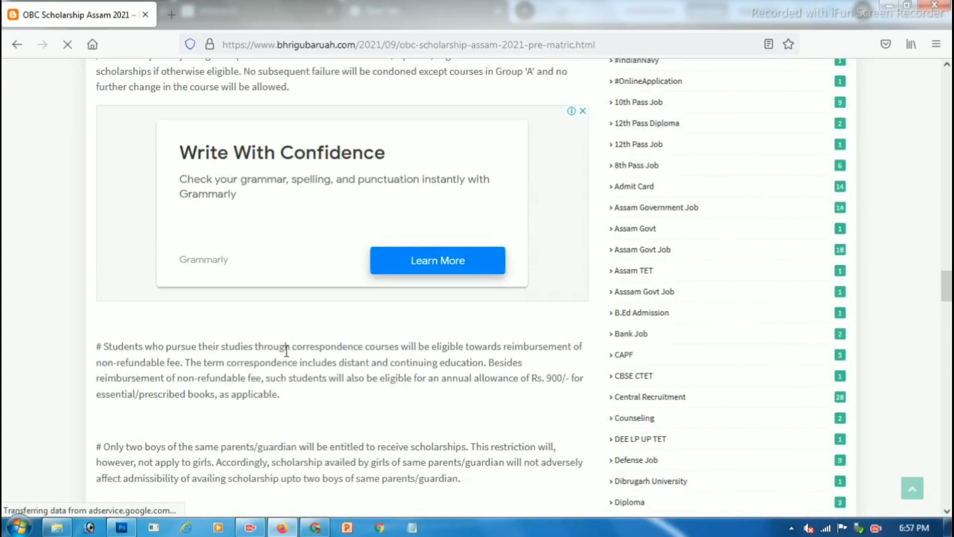
scroll(283, 355, down, 18)
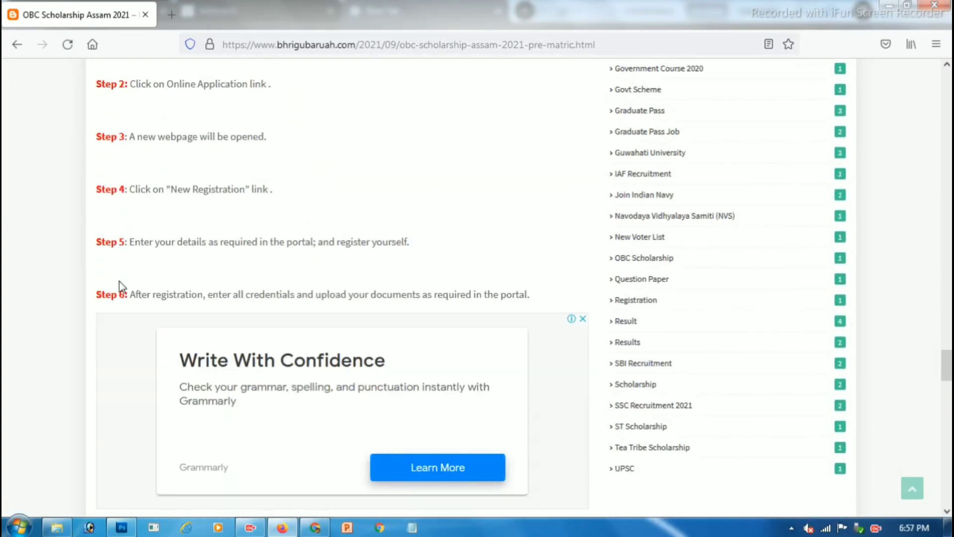
drag(117, 294, 206, 295)
scroll(245, 292, down, 8)
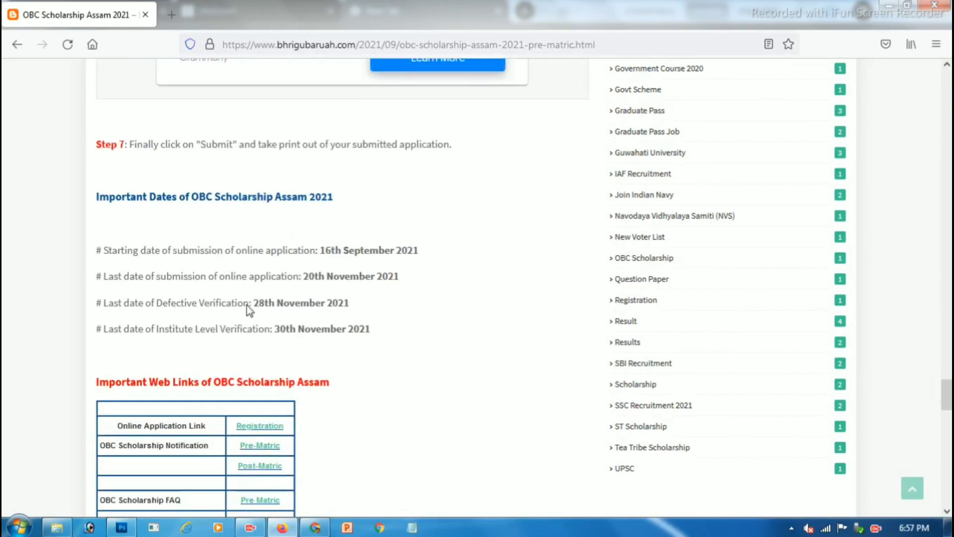
scroll(247, 309, down, 3)
scroll(203, 298, up, 5)
drag(108, 266, 149, 267)
scroll(153, 267, down, 4)
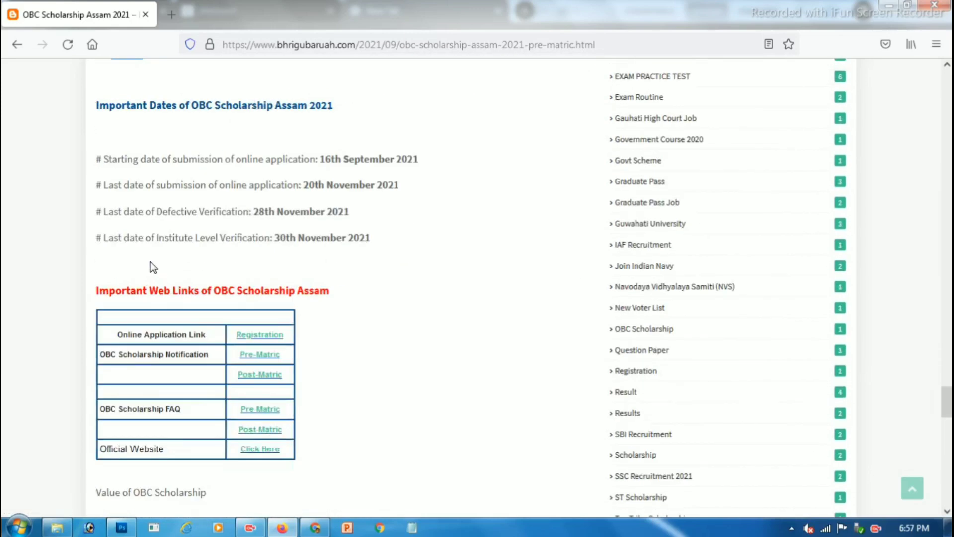
drag(318, 159, 395, 159)
scroll(314, 158, down, 2)
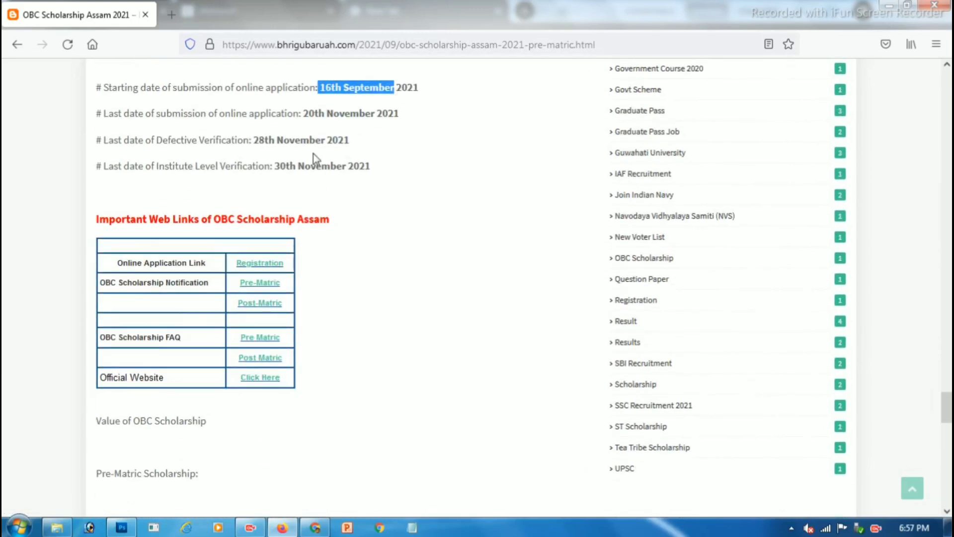
Step: Review the application deadlines, including 20th and 28th November 2021 and institute verification
drag(302, 113, 371, 130)
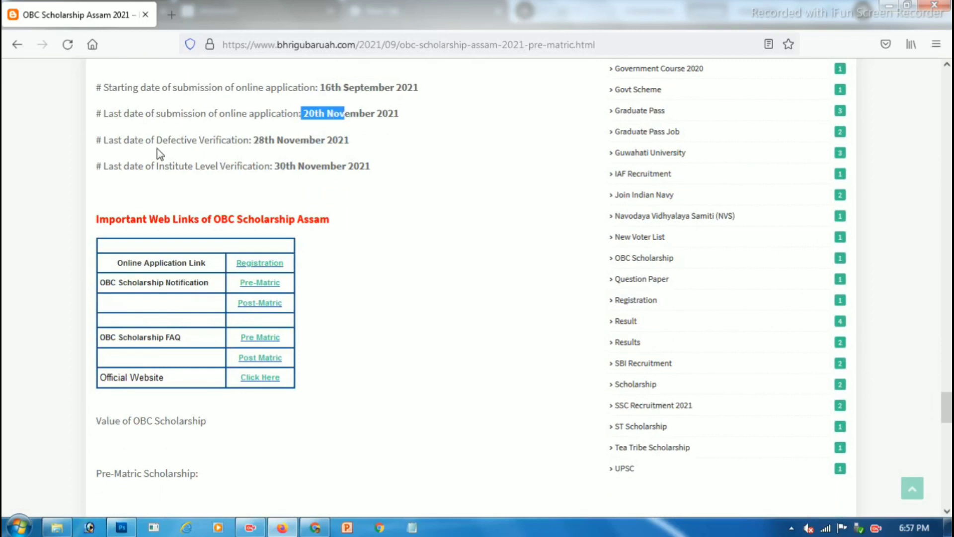
drag(200, 140, 319, 138)
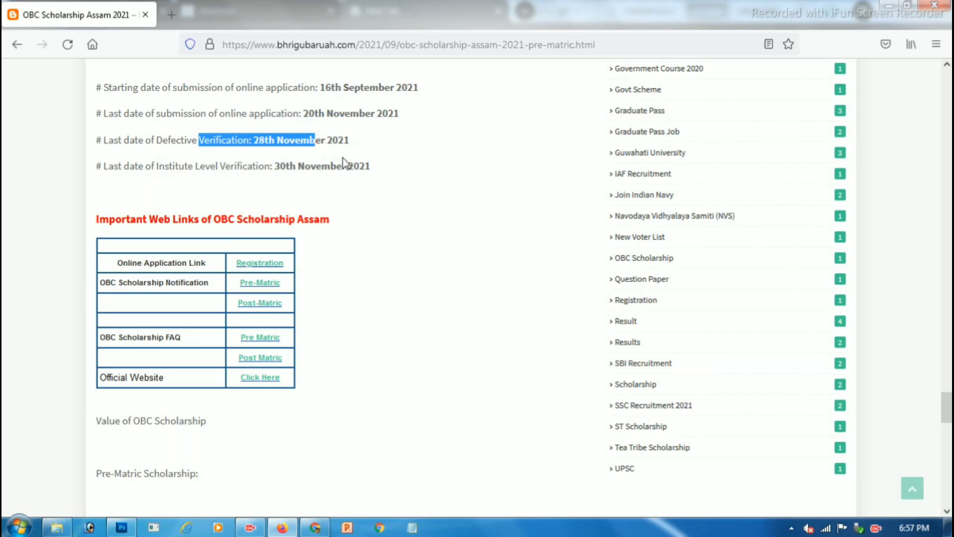
click(322, 140)
drag(258, 140, 346, 139)
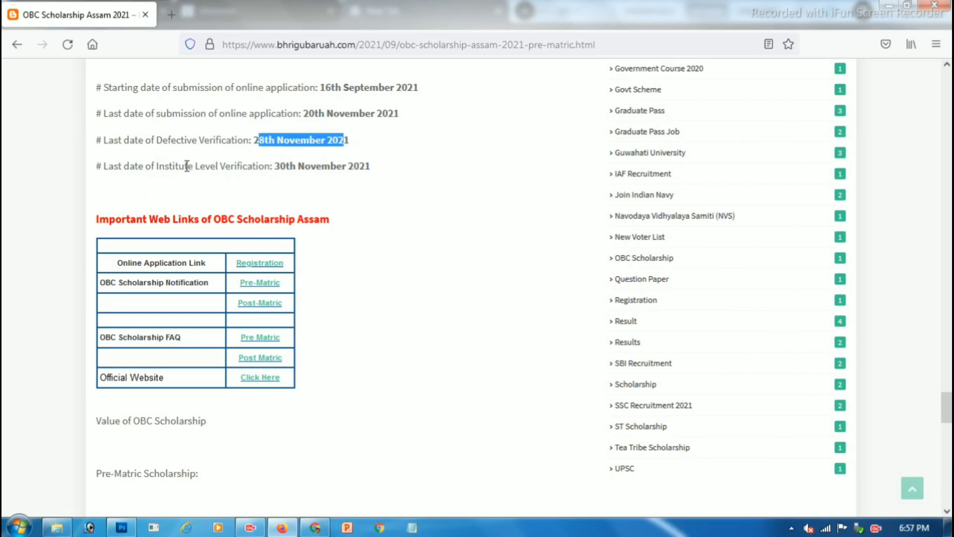
drag(174, 165, 357, 165)
click(358, 167)
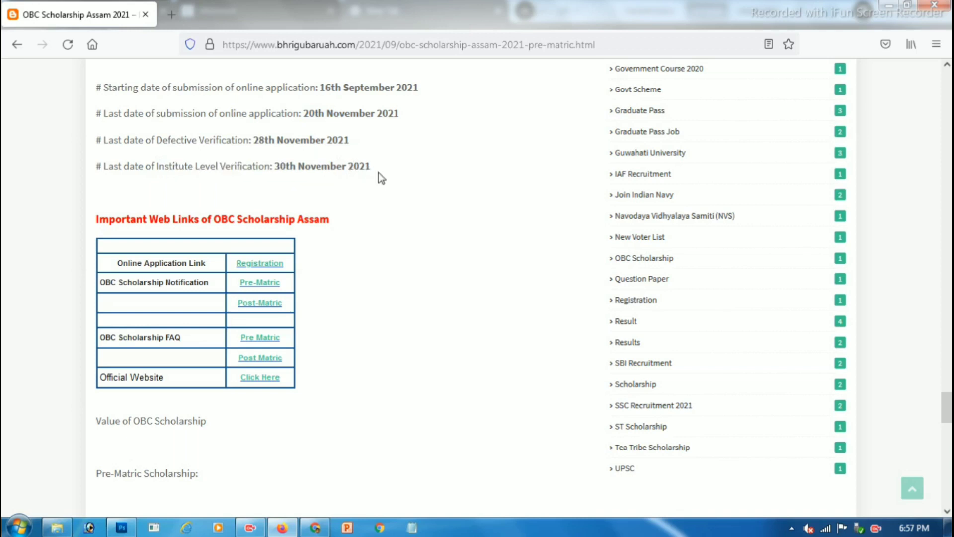
Step: Open the Registration link from the Important Web Links table in a new tab
scroll(377, 177, down, 3)
drag(135, 196, 187, 194)
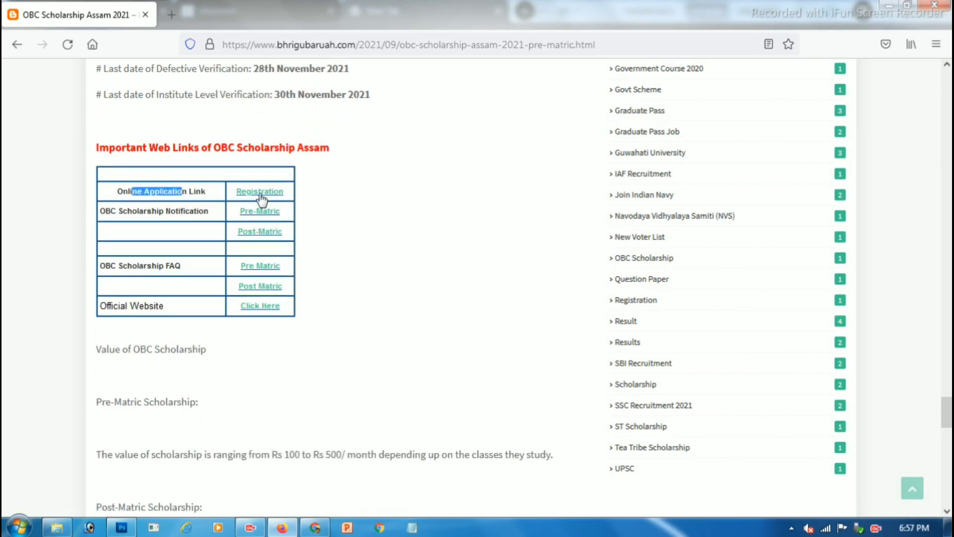
click(260, 193)
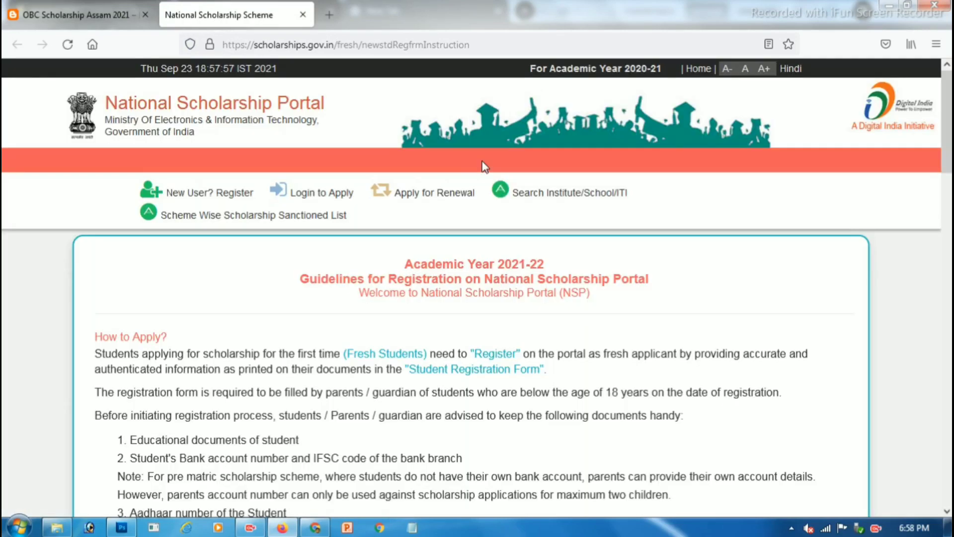
Step: Read through the Academic Year 2021-22 registration guidelines
scroll(427, 190, down, 2)
drag(403, 190, 546, 193)
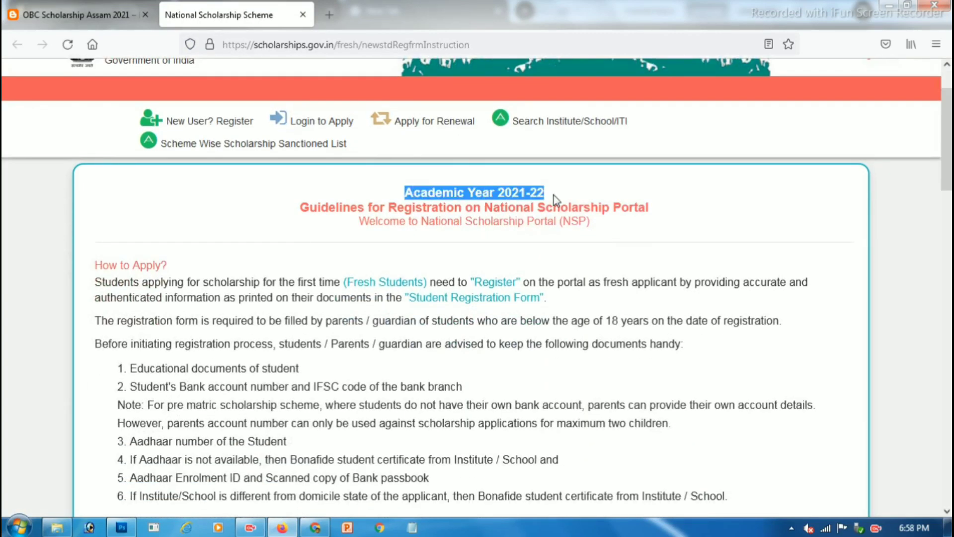
click(534, 193)
scroll(404, 211, down, 20)
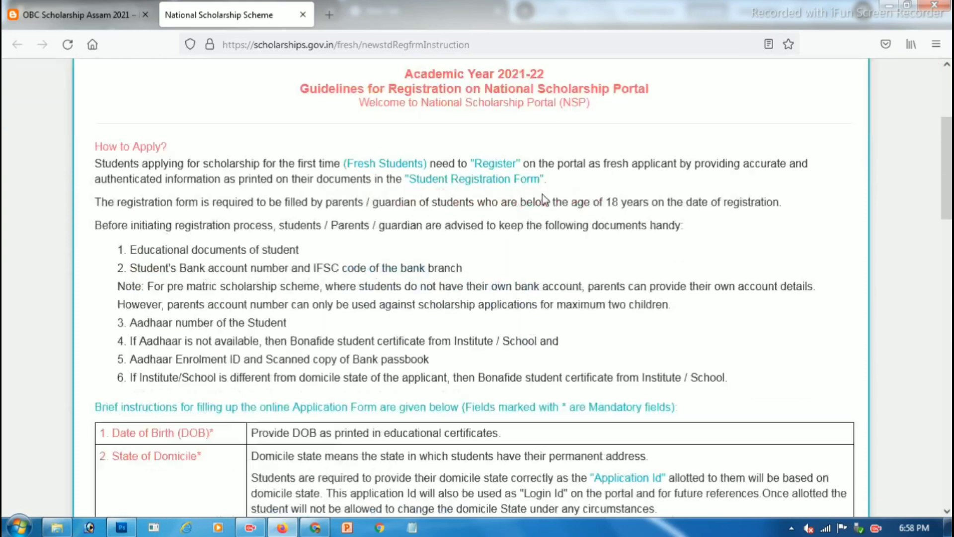
scroll(391, 230, down, 10)
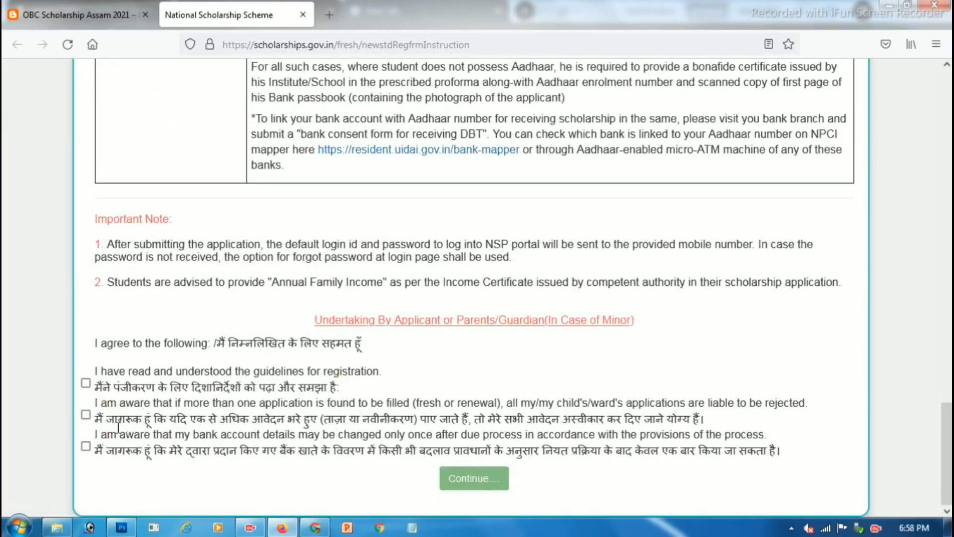
Step: Tick all three undertaking checkboxes and continue to the Fresh Registration form
click(86, 382)
click(86, 414)
click(86, 446)
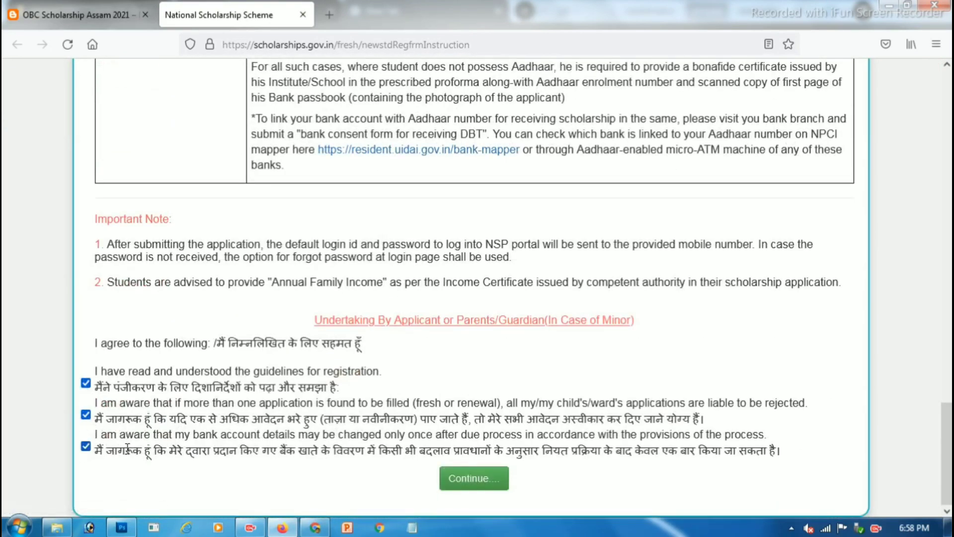
click(484, 479)
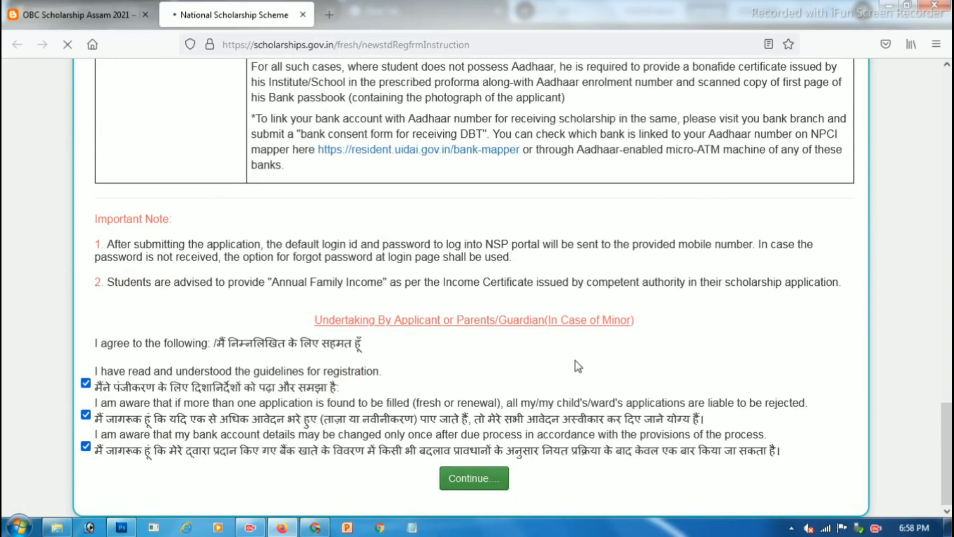
scroll(582, 244, down, 3)
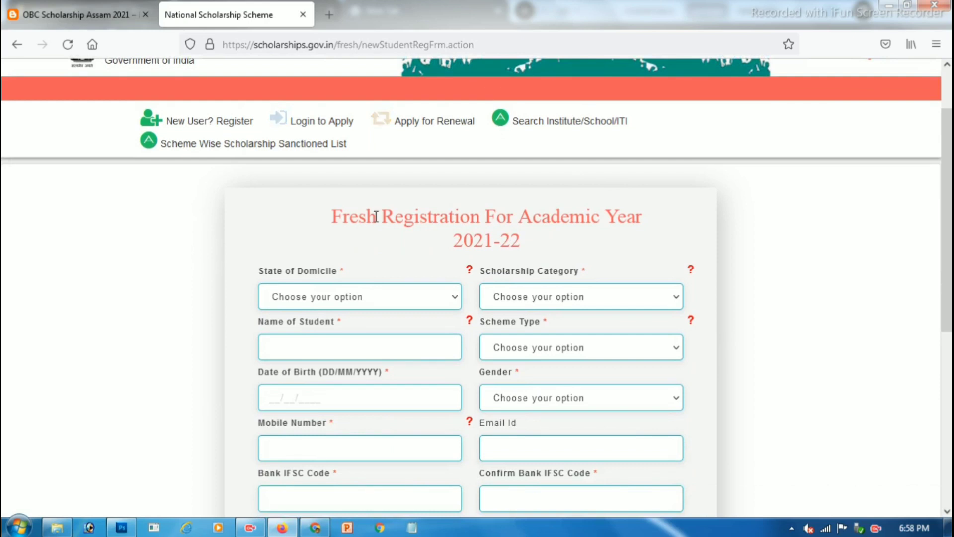
Step: Set State of Domicile to ASSAM
drag(367, 216, 627, 212)
scroll(272, 208, down, 2)
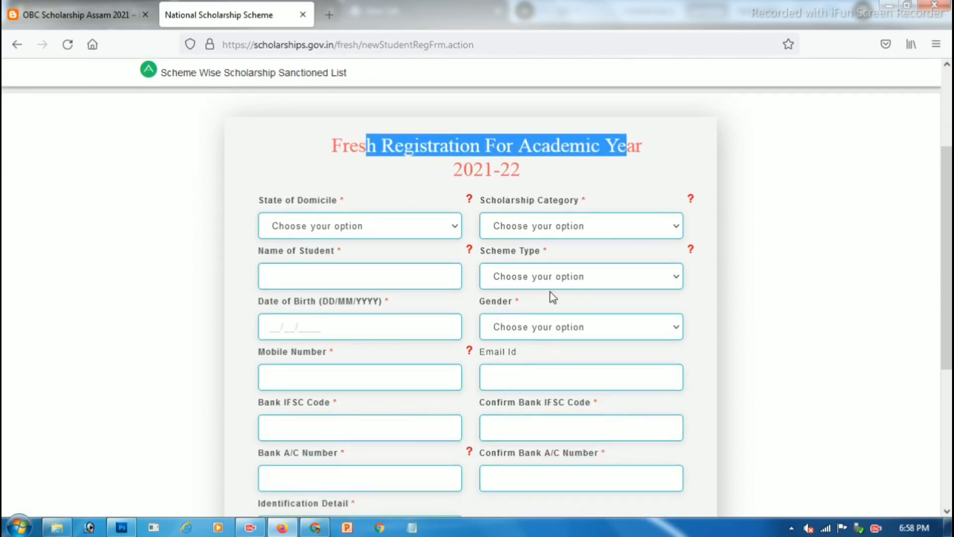
drag(272, 209, 297, 204)
click(314, 233)
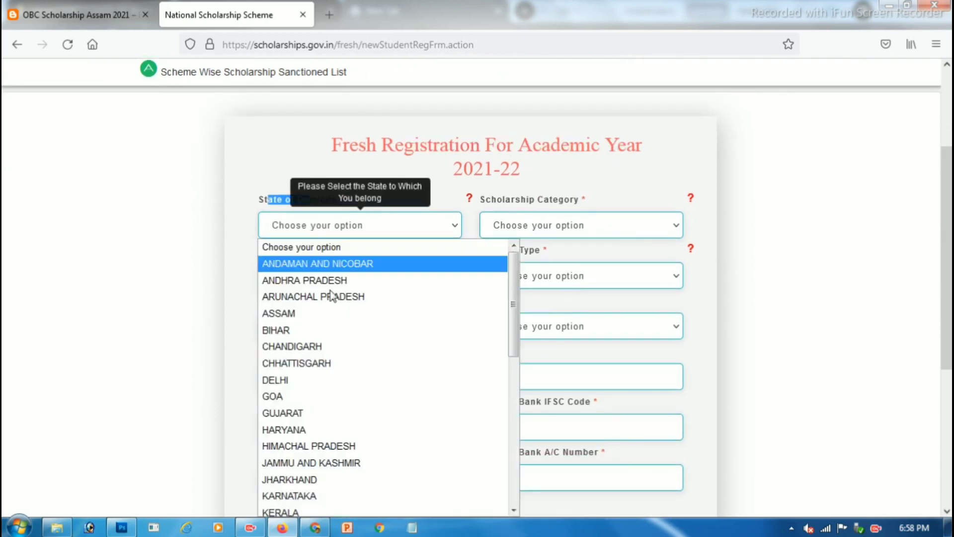
click(297, 321)
Step: Set Scholarship Category, correcting an initial Pre Matric choice to Post Matric/Top Class/MCM
drag(495, 196, 588, 202)
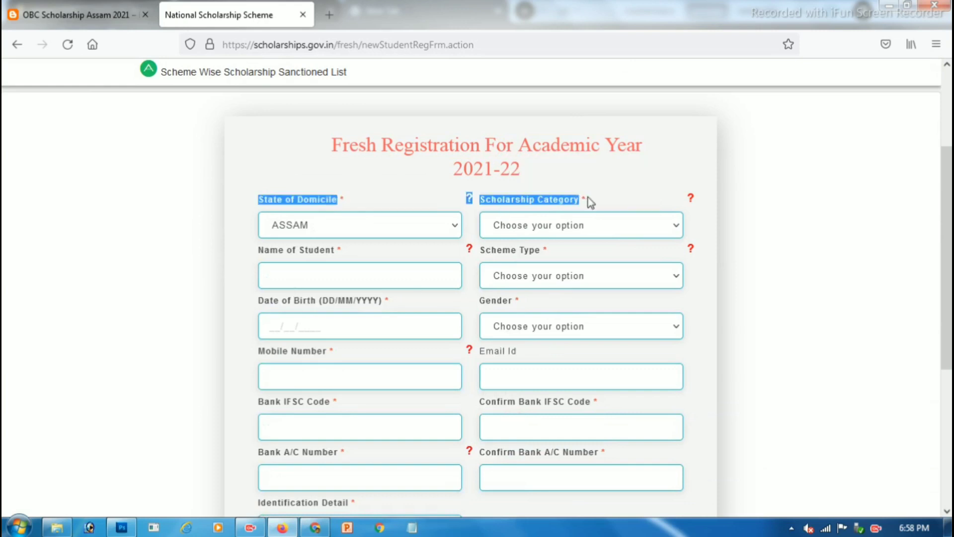
click(549, 228)
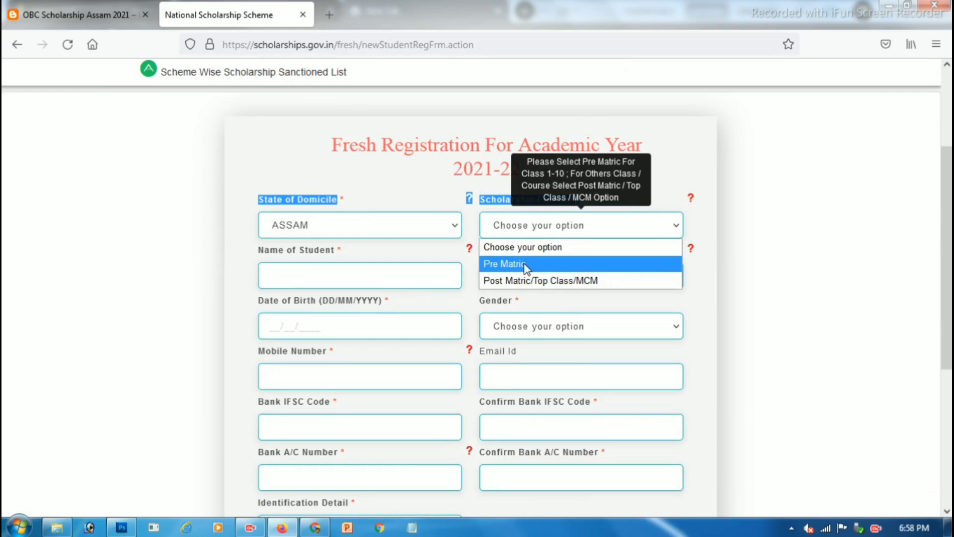
key(Down)
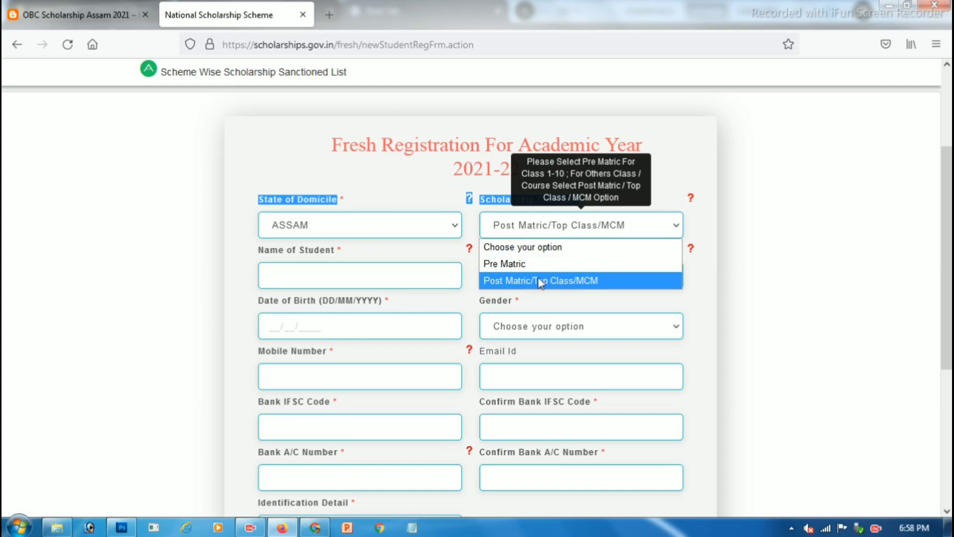
key(Up)
key(Return)
scroll(759, 234, down, 2)
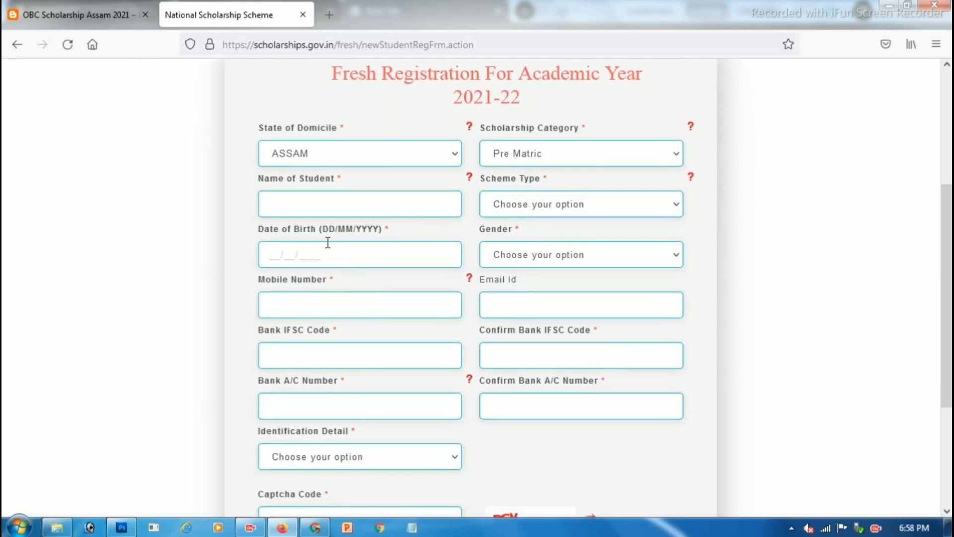
click(306, 208)
click(583, 150)
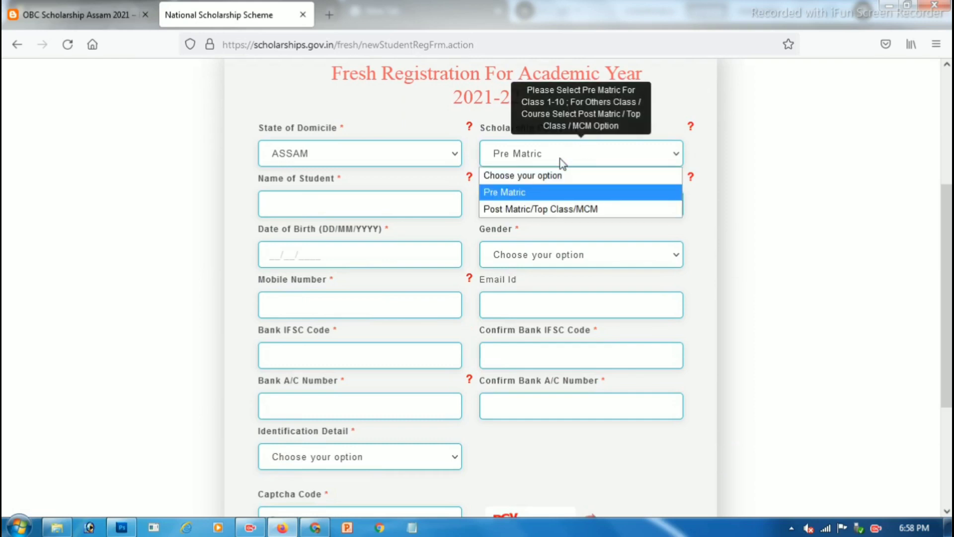
click(529, 202)
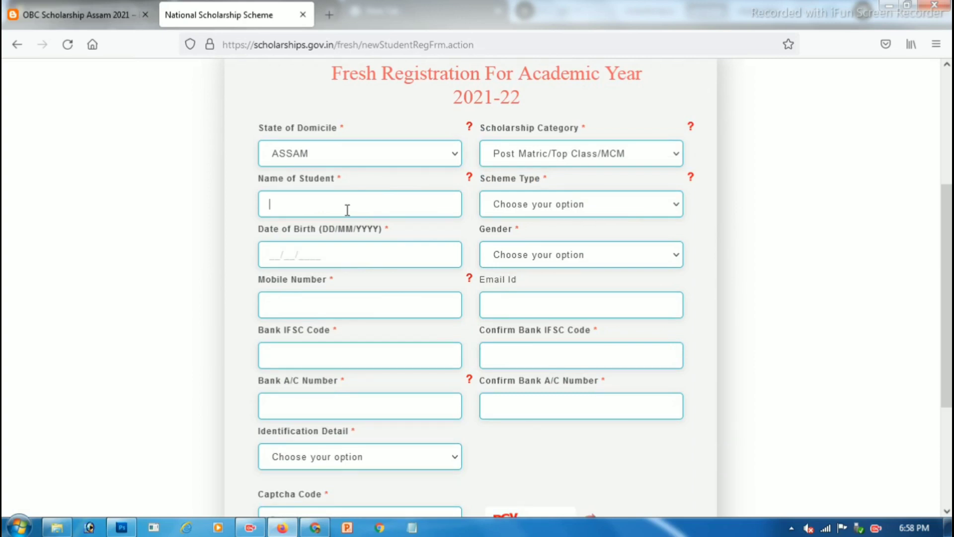
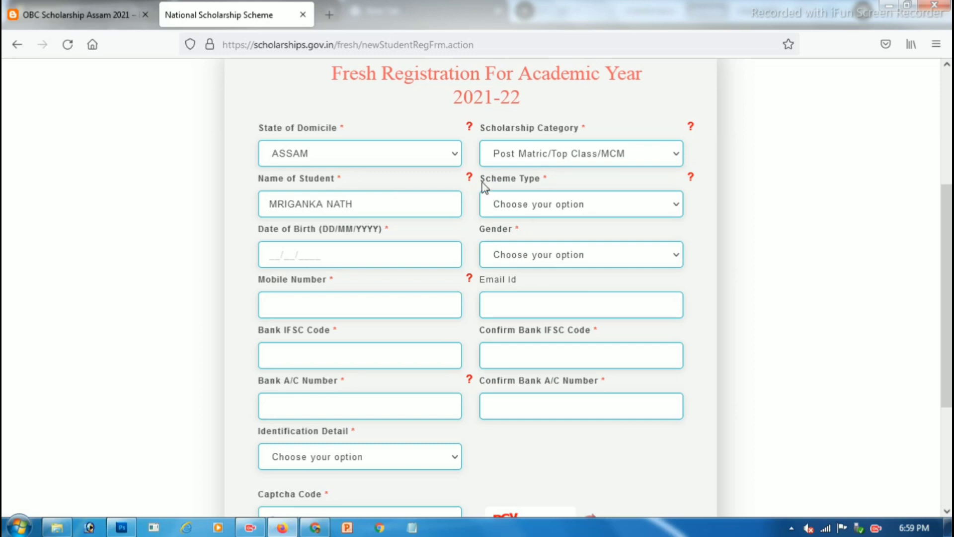
Step: Choose Scholarship Scheme as the Scheme Type
drag(487, 186, 511, 215)
click(507, 212)
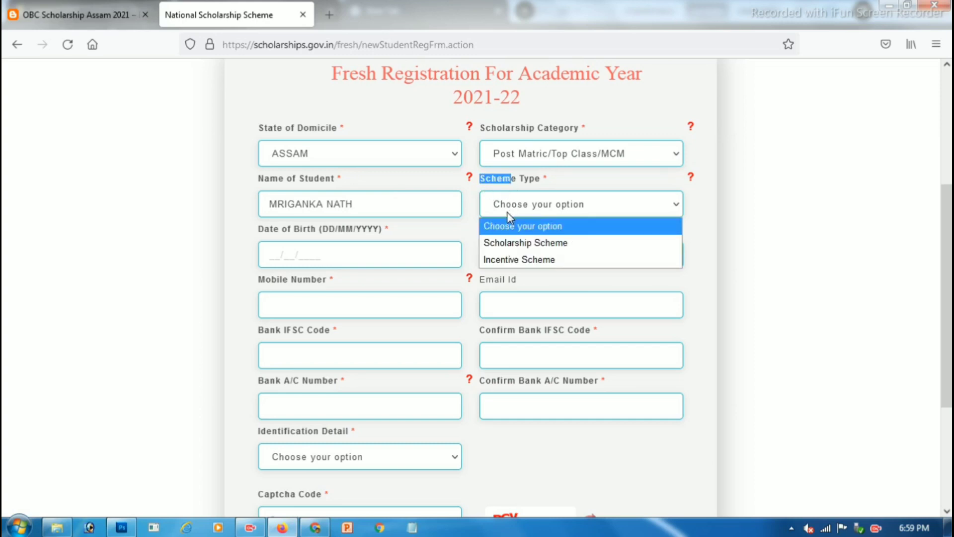
click(520, 248)
Step: Enter the student's date of birth
scroll(703, 247, down, 3)
drag(273, 168, 326, 163)
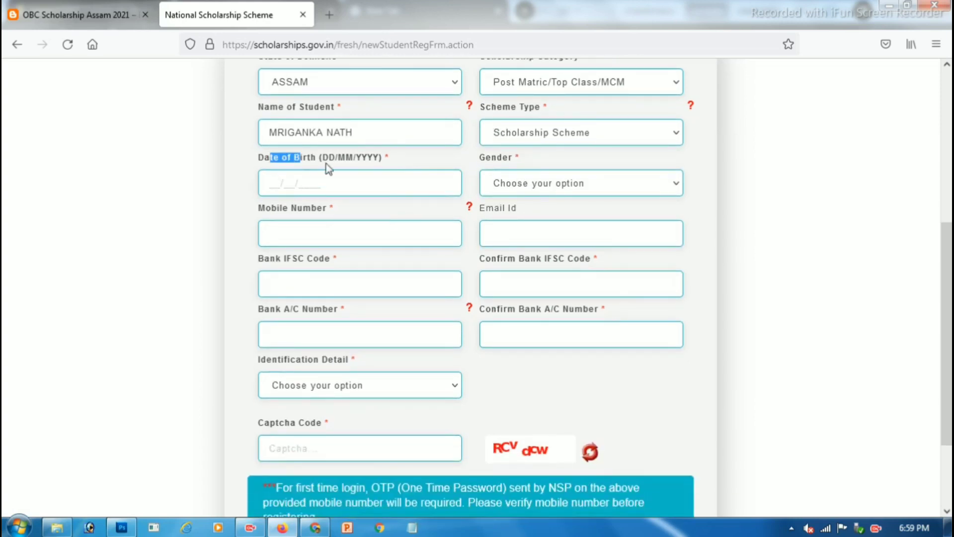
click(275, 184)
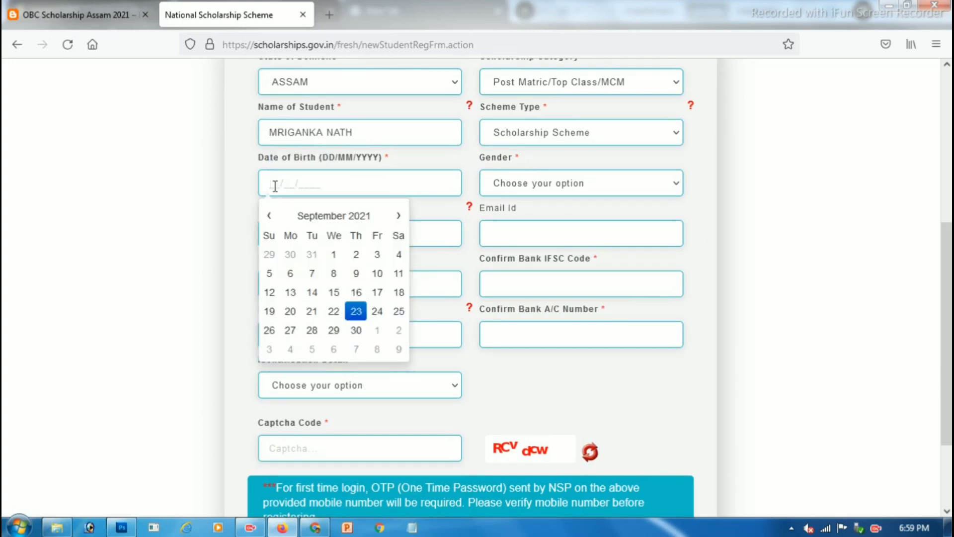
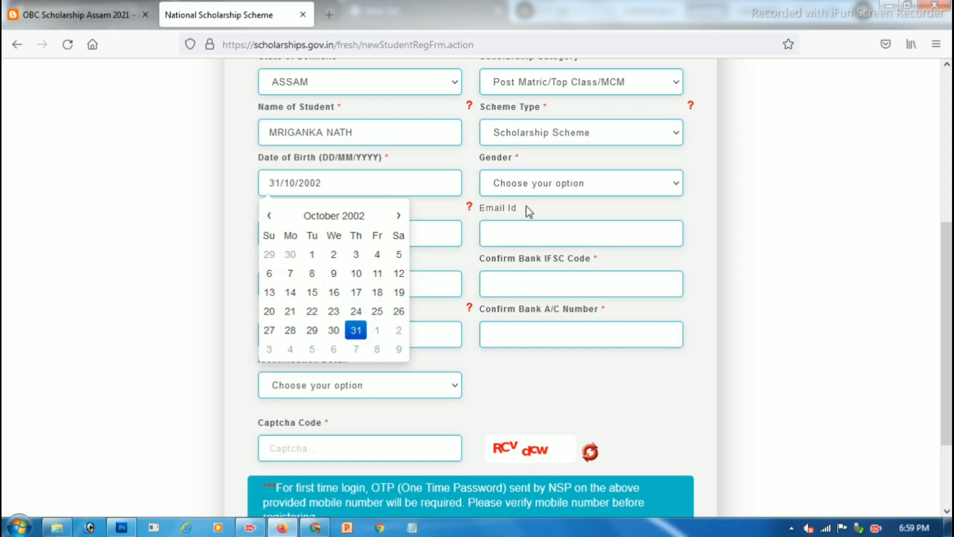
Step: Set Gender to Male
drag(497, 158, 512, 157)
click(509, 193)
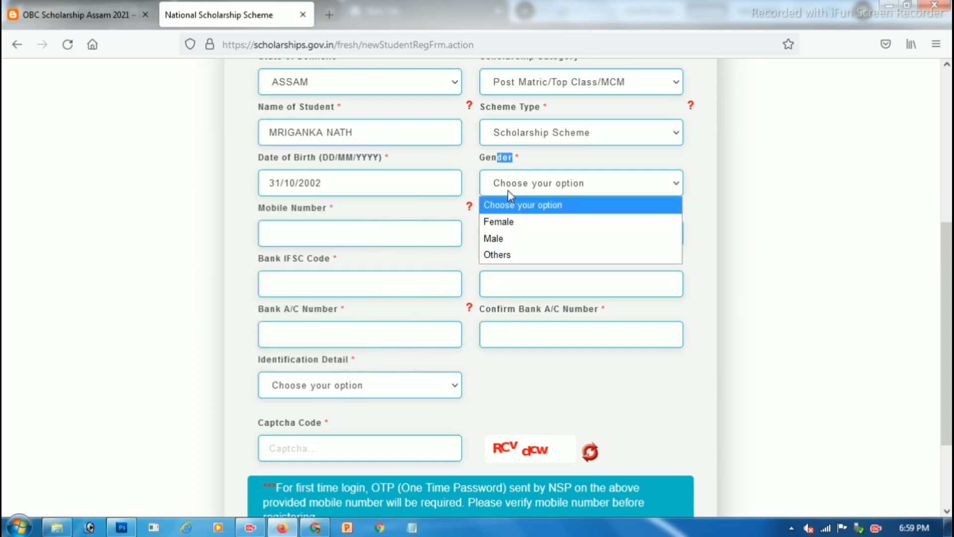
click(502, 240)
click(672, 227)
Step: Enter the student's mobile number
scroll(543, 230, down, 3)
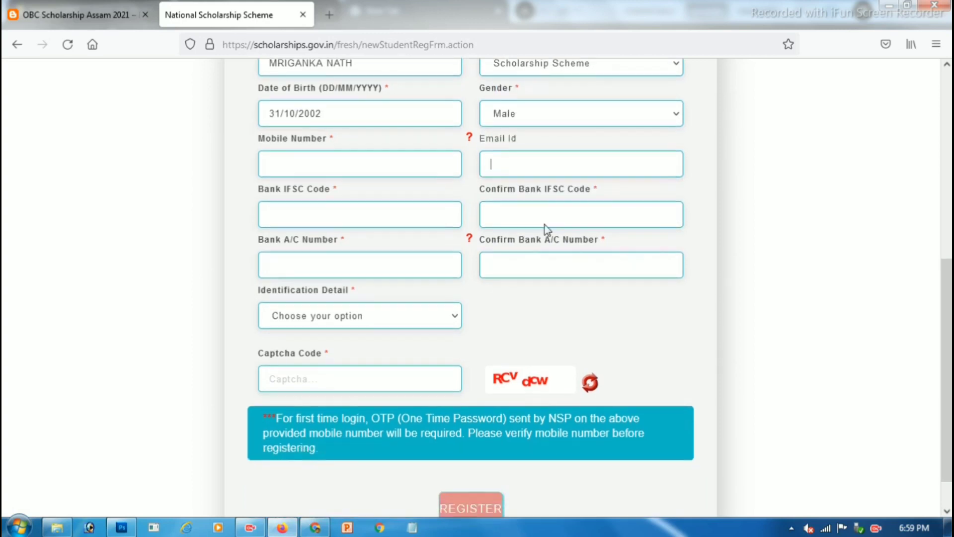
drag(267, 139, 297, 153)
click(298, 154)
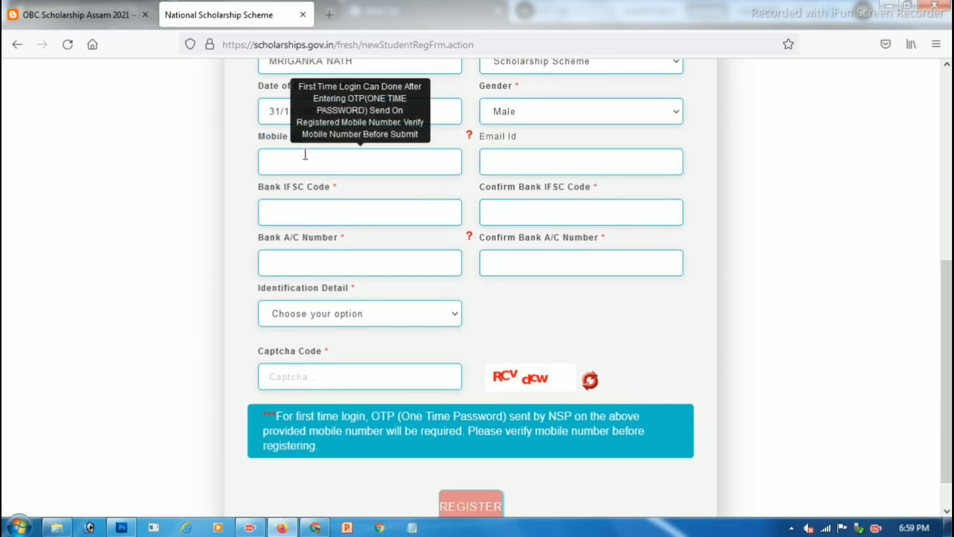
Step: Fill in the student's e-mail address in the Email Id field
click(501, 155)
double_click(493, 140)
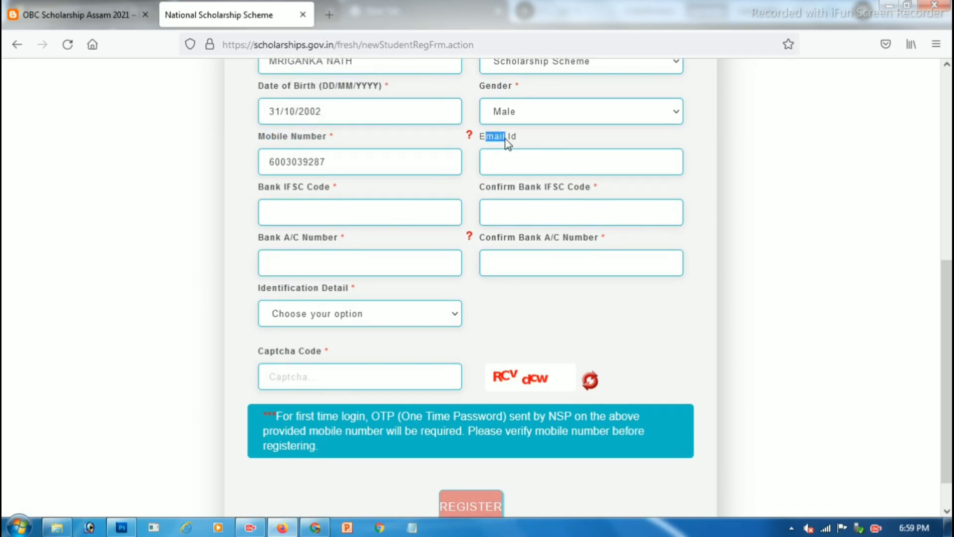
click(510, 165)
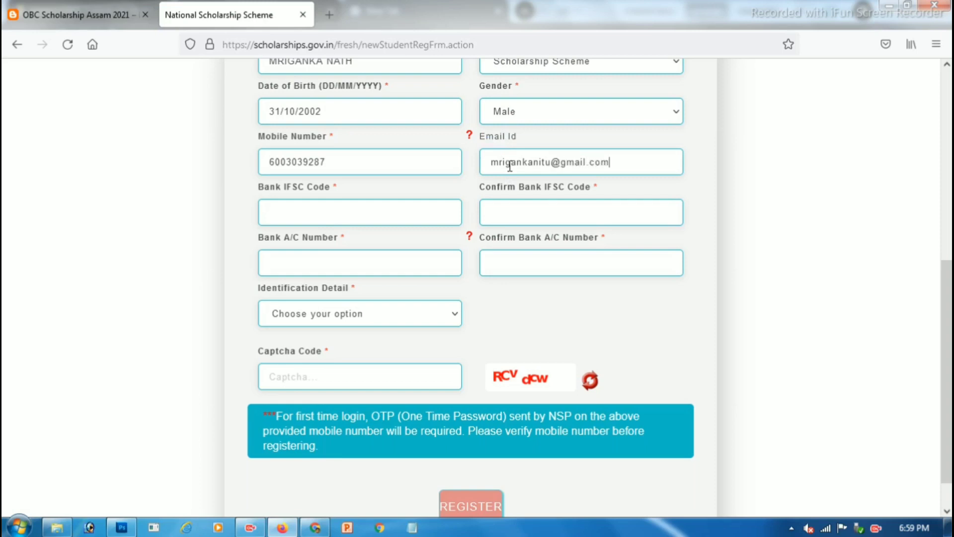
key(Tab)
scroll(433, 176, down, 1)
drag(259, 146, 325, 149)
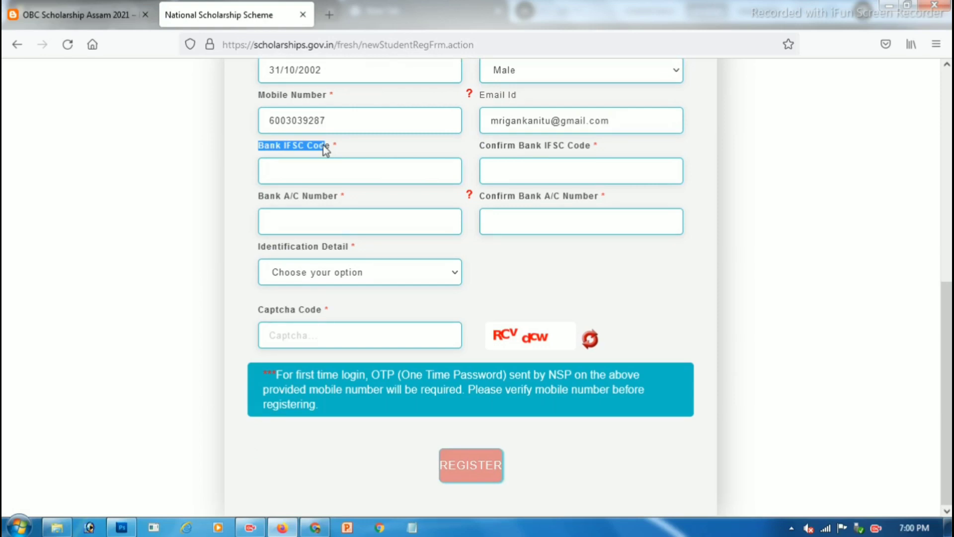
Step: Enter the bank IFSC code and its confirmation
click(326, 149)
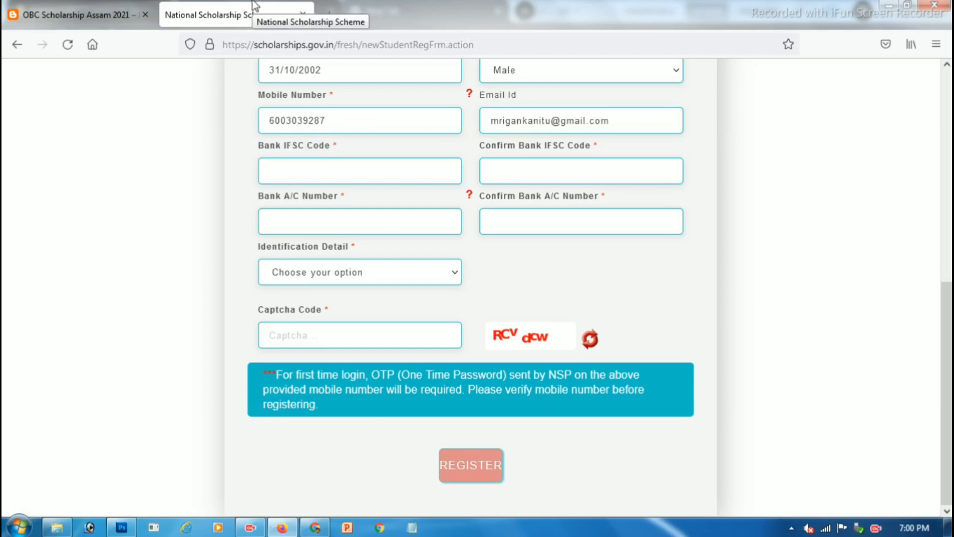
drag(263, 149, 342, 155)
click(320, 167)
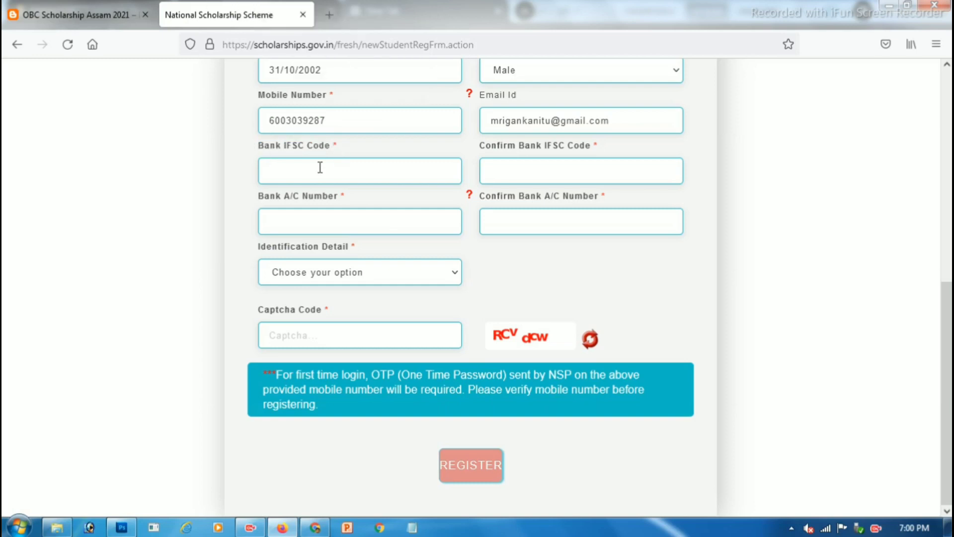
text(SBIN0000123)
key(Tab)
text(SBIN001337)
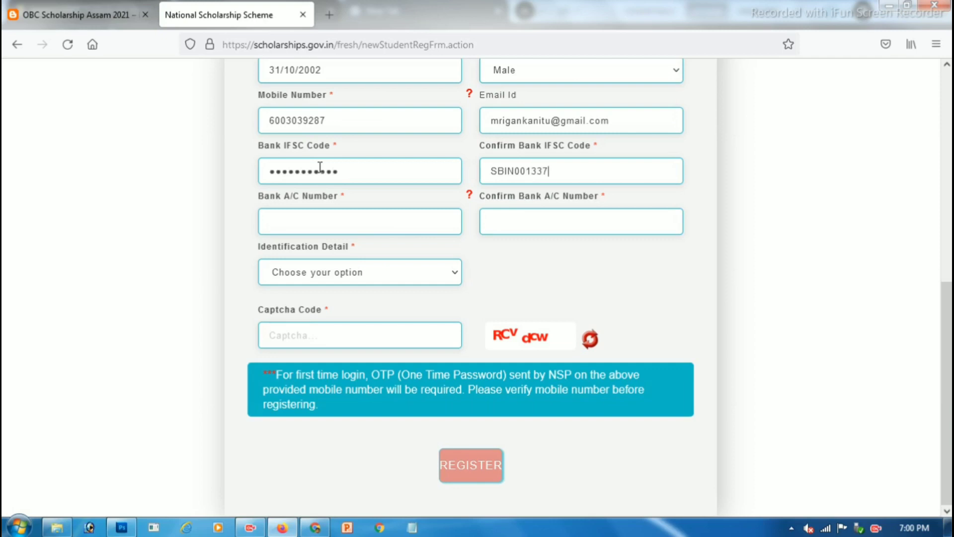
text(8)
key(Tab)
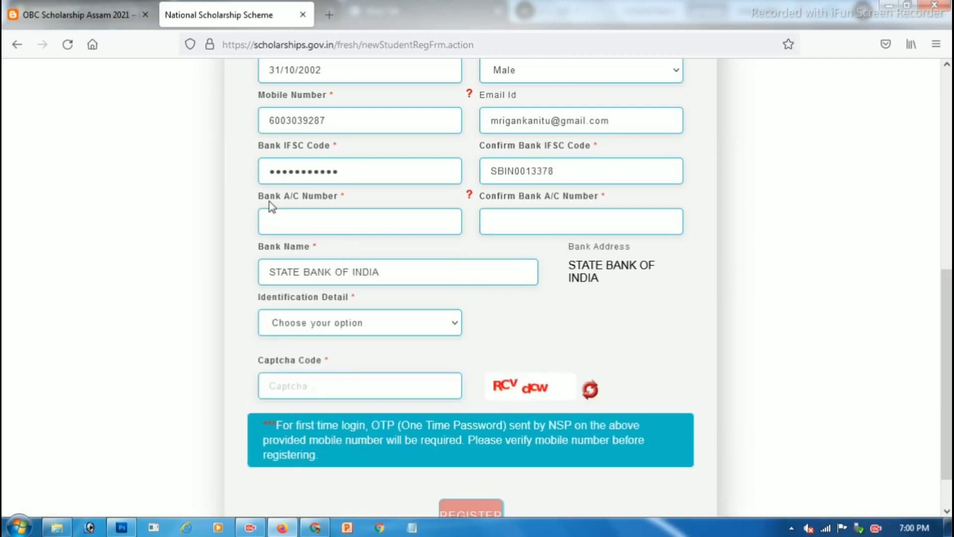
Step: Enter the bank account number and confirm it
drag(263, 197, 322, 198)
click(300, 215)
text(••••••••••••)
key(Tab)
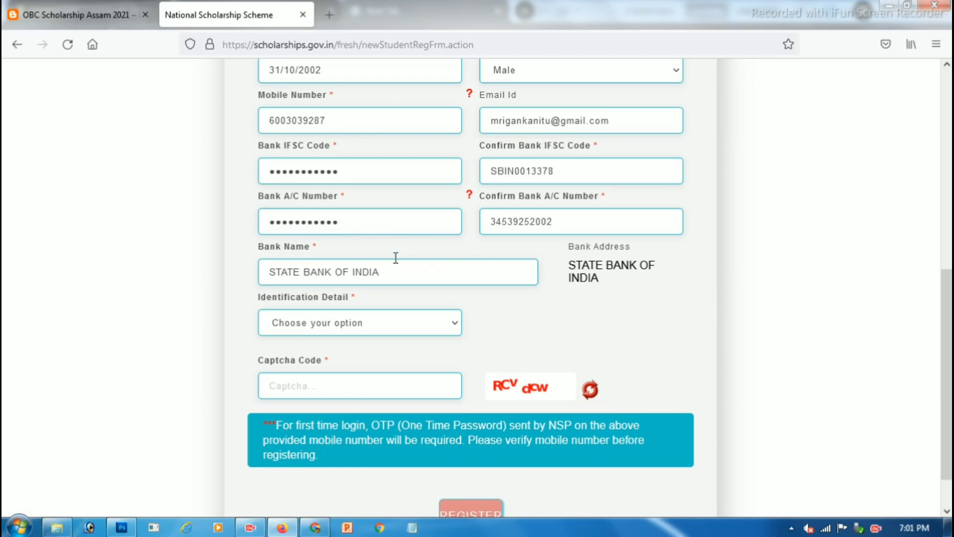
Step: Check the auto-filled bank name STATE BANK OF INDIA and its address
scroll(416, 228, down, 1)
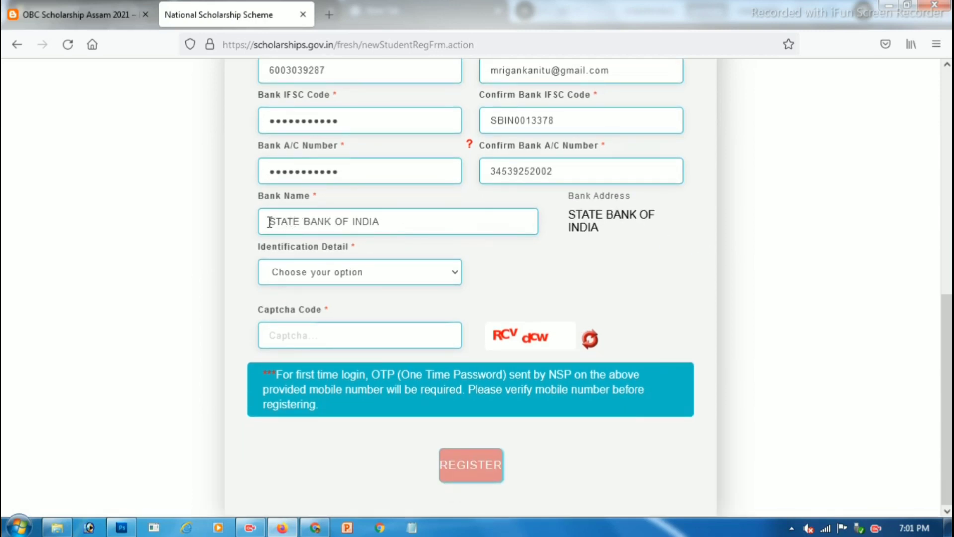
drag(267, 222, 381, 222)
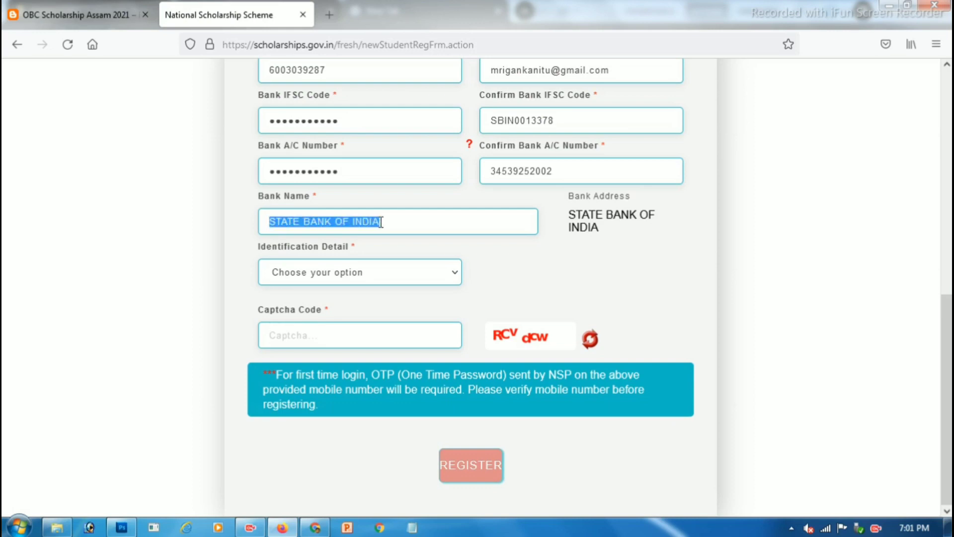
drag(606, 215, 576, 215)
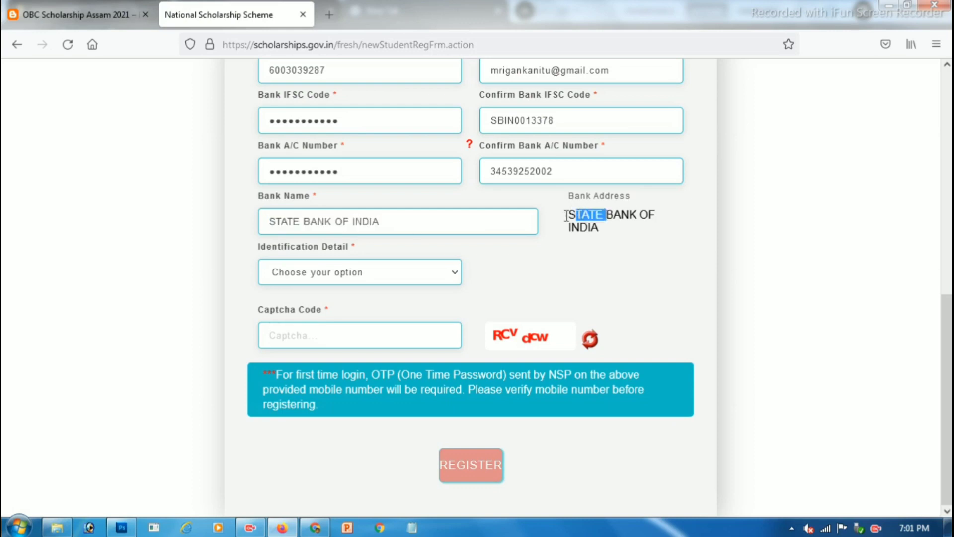
drag(290, 247, 338, 249)
click(317, 272)
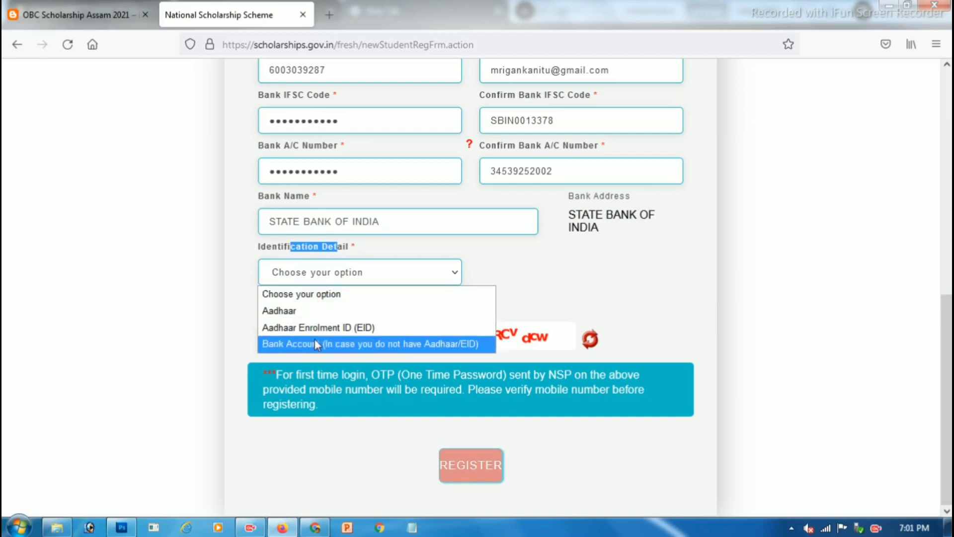
Step: Choose Bank Account as identification detail and attach BANK.jpg as the passbook copy
click(288, 344)
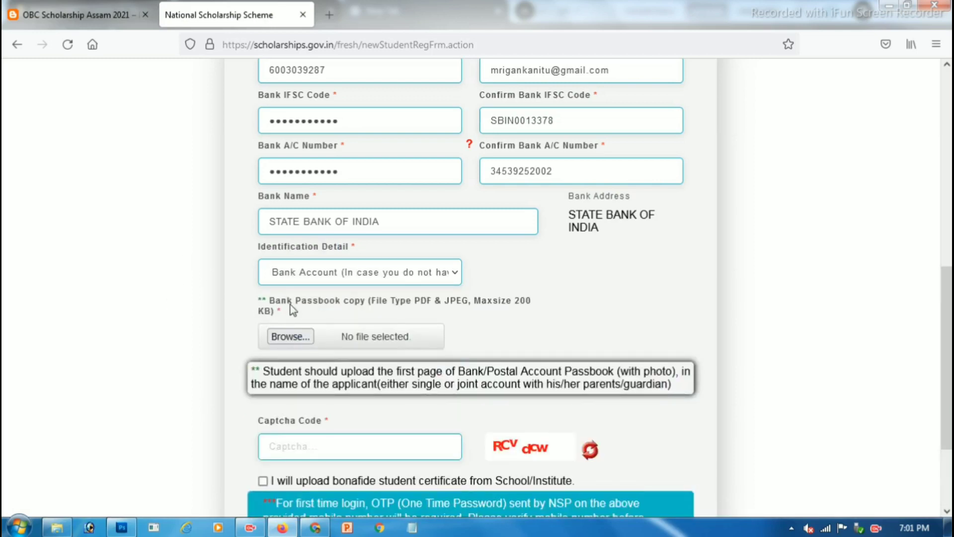
drag(275, 301, 464, 295)
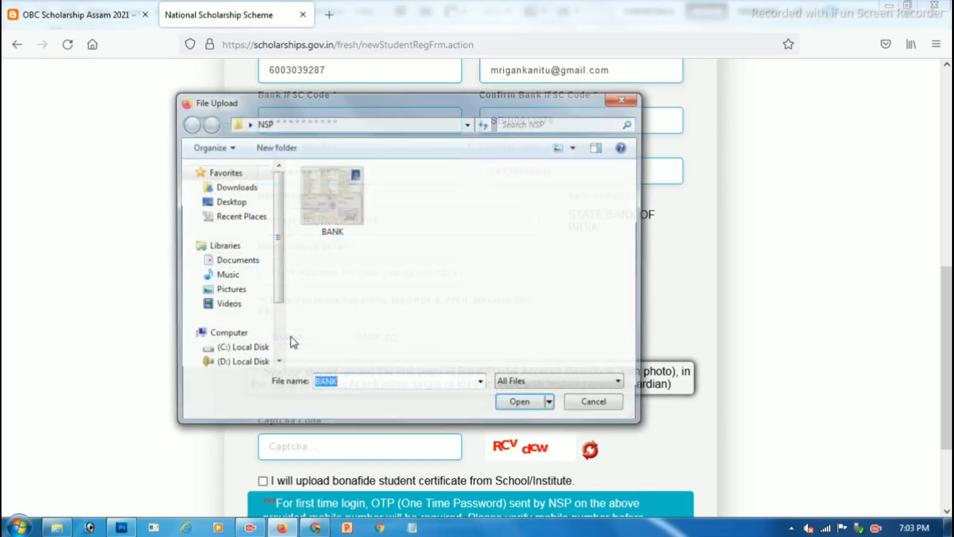
click(316, 222)
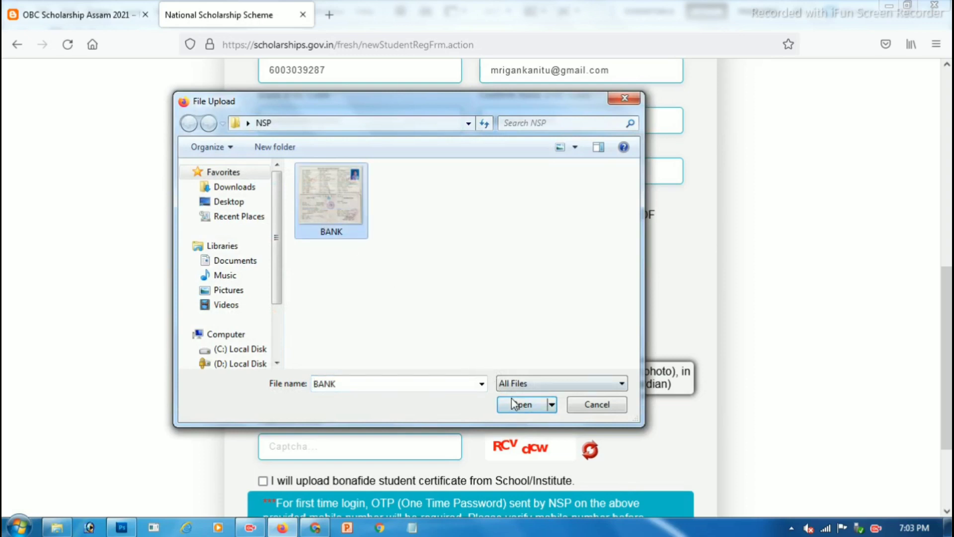
click(514, 404)
scroll(494, 324, down, 2)
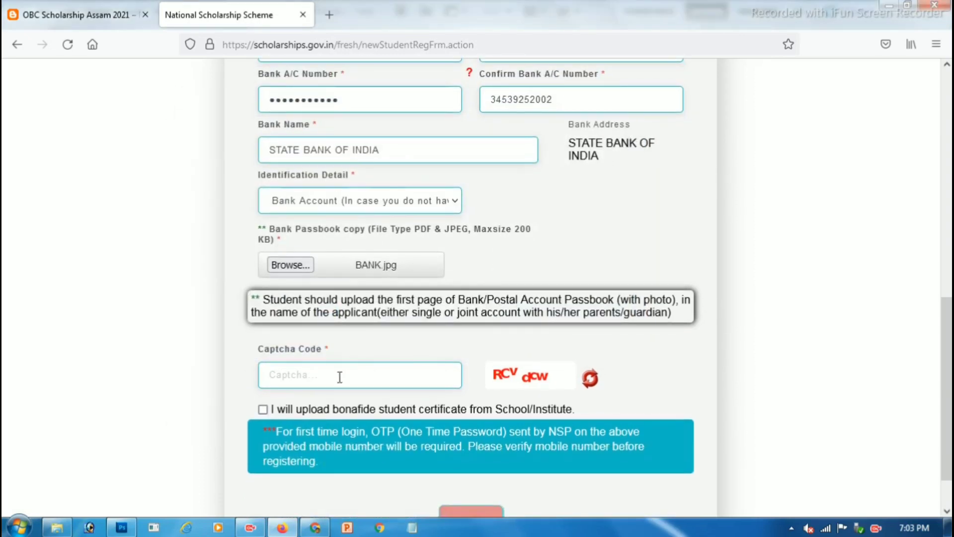
Step: Enter the captcha, tick the bonafide certificate declaration, and register the student
text(RCvdcw)
drag(268, 410, 573, 410)
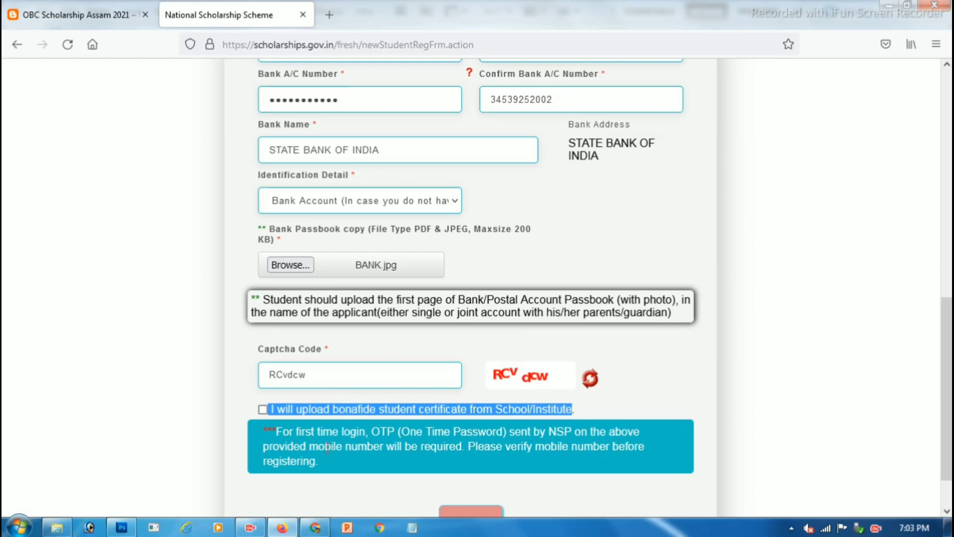
click(262, 410)
scroll(323, 427, down, 1)
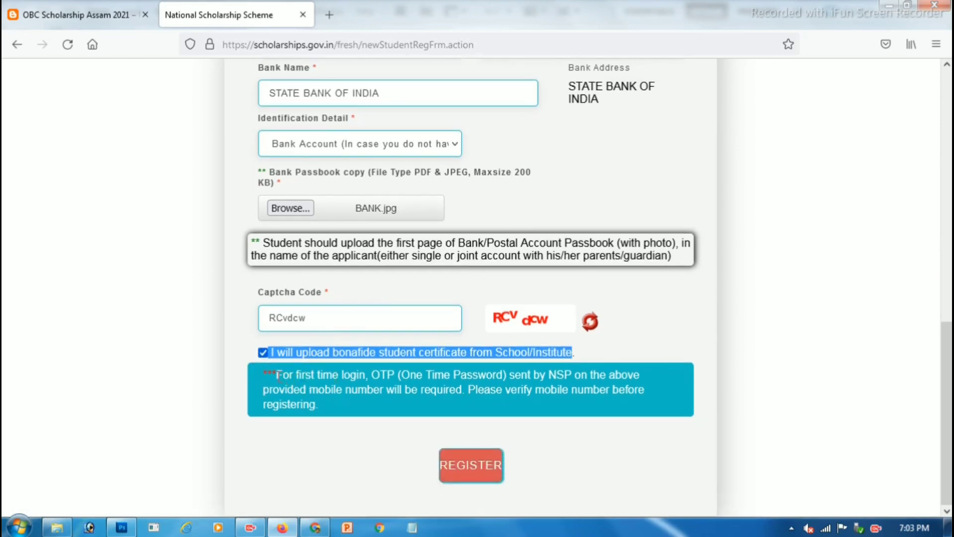
drag(276, 375, 542, 376)
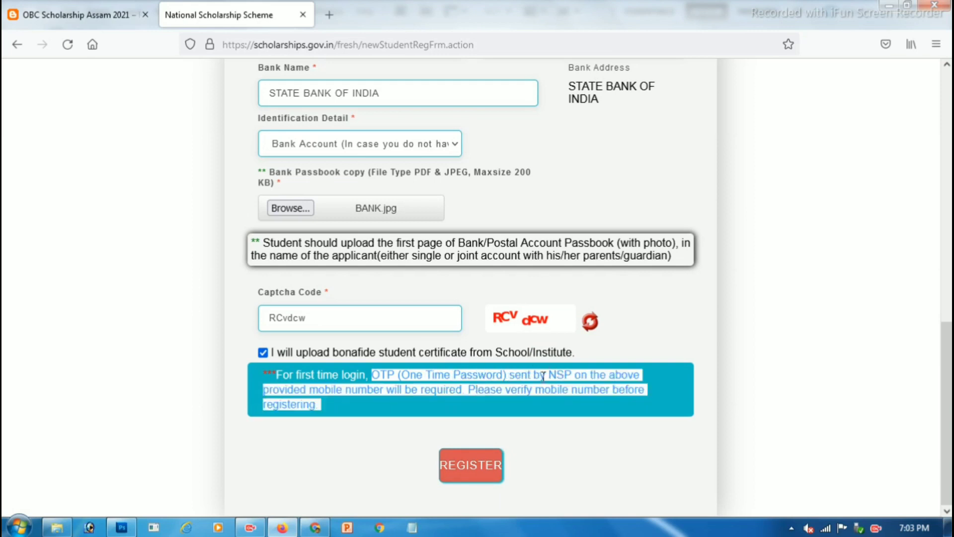
click(479, 475)
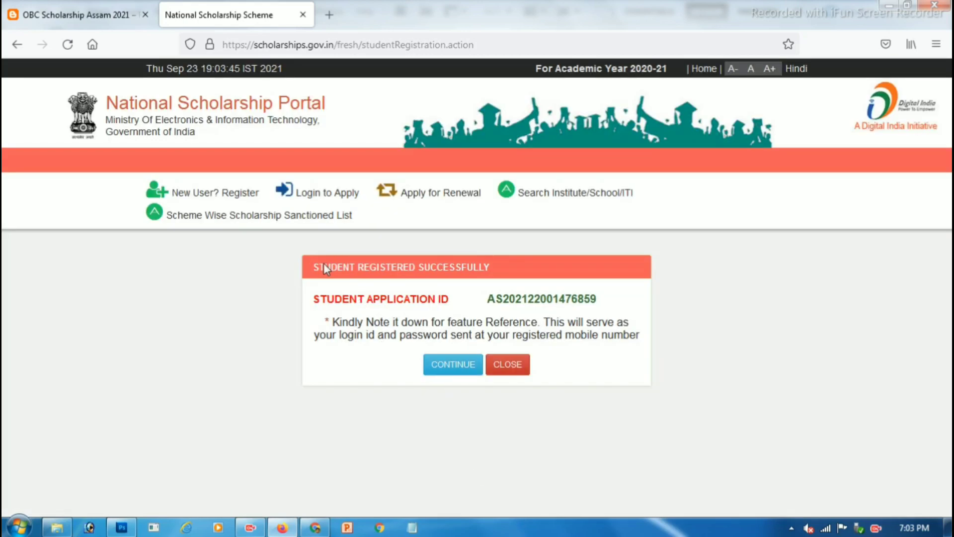
Step: Copy the new student application ID into a Notepad note, then continue to login
drag(323, 265, 515, 276)
drag(315, 302, 451, 303)
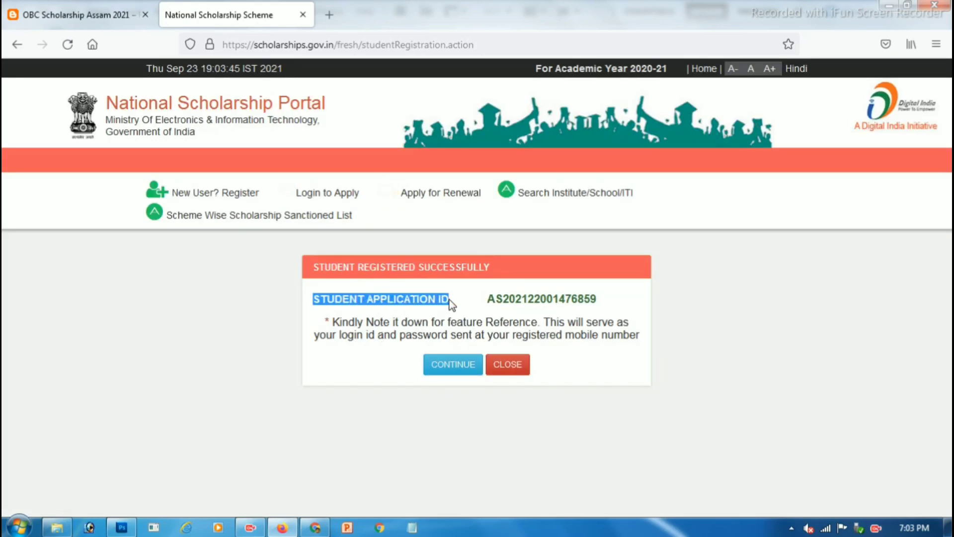
double_click(490, 298)
key(ctrl+c)
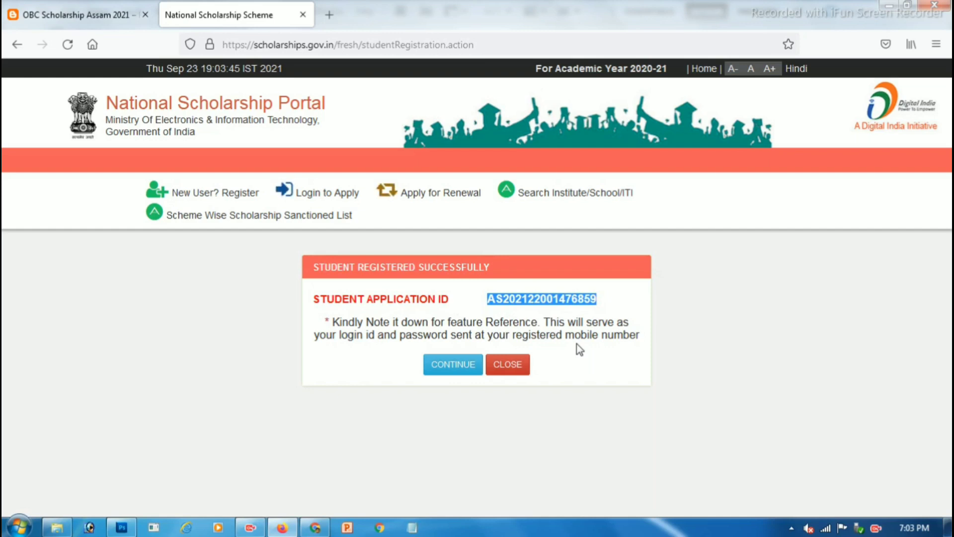
click(412, 527)
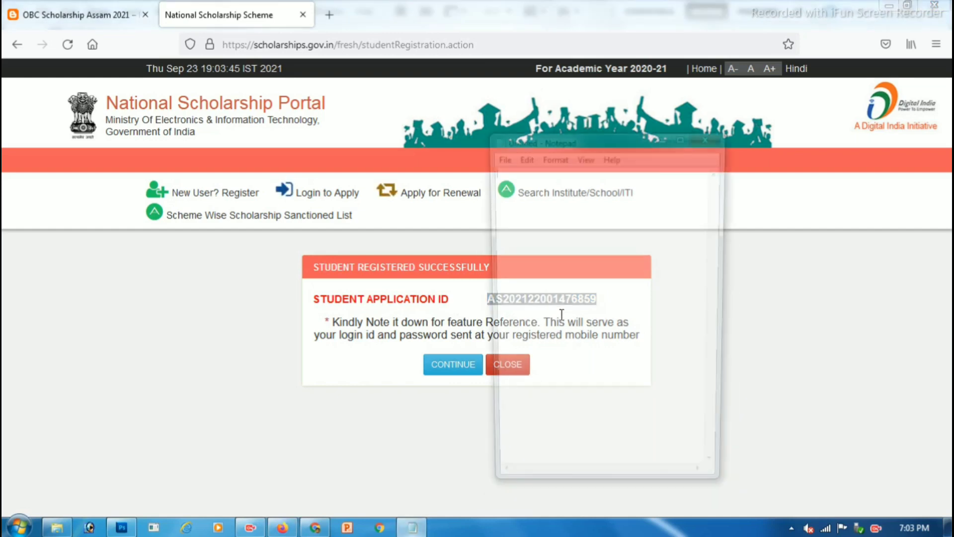
key(ctrl+v)
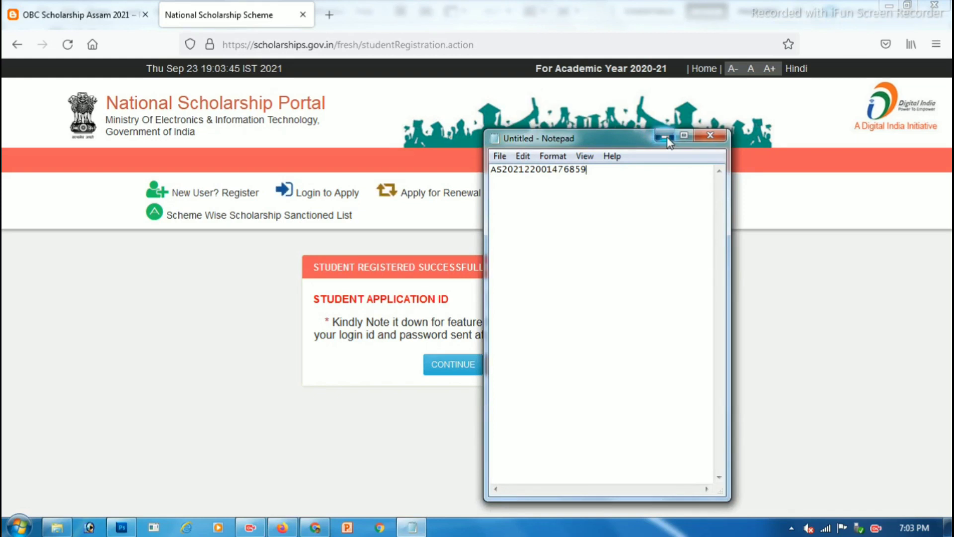
click(665, 135)
click(458, 366)
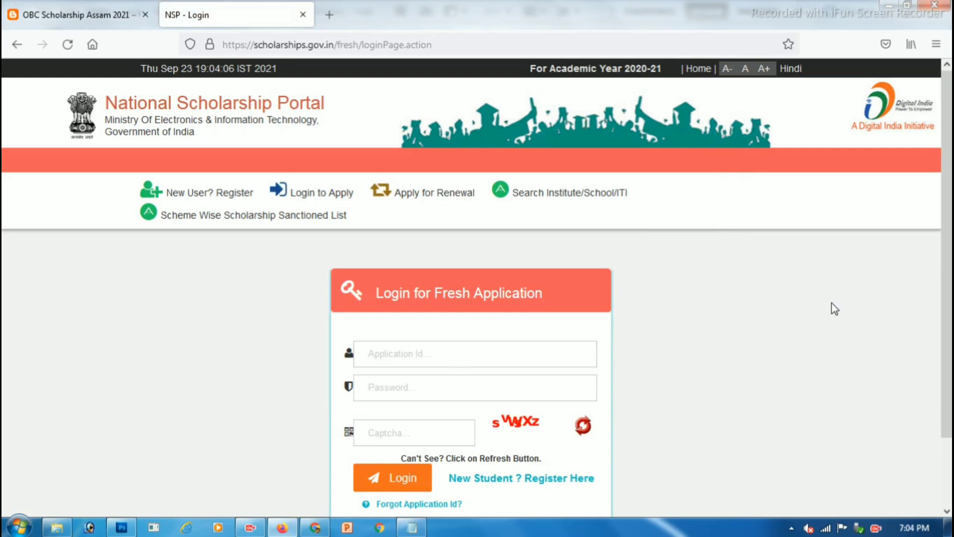
Step: Fill the fresh application login with the saved application ID, the password and the captcha
drag(395, 292, 525, 293)
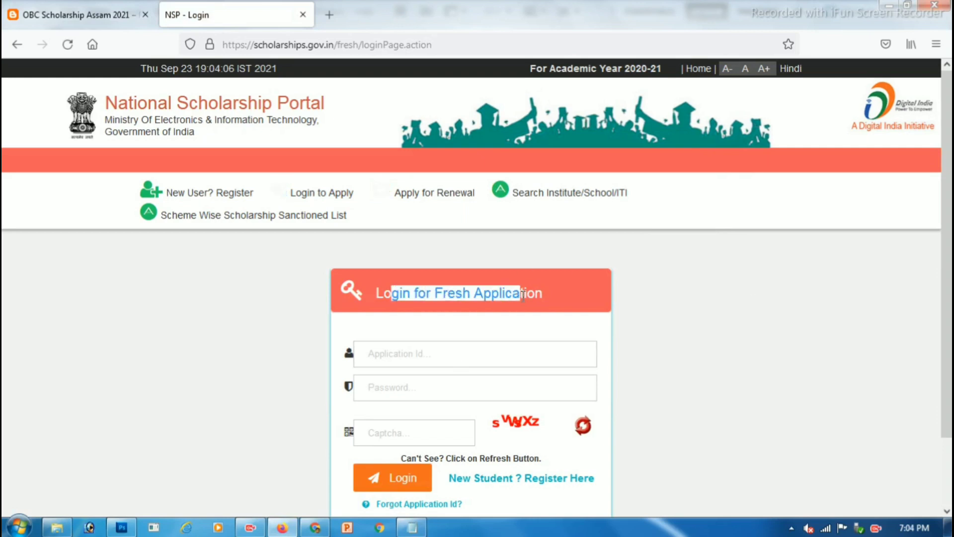
click(434, 356)
key(ctrl+v)
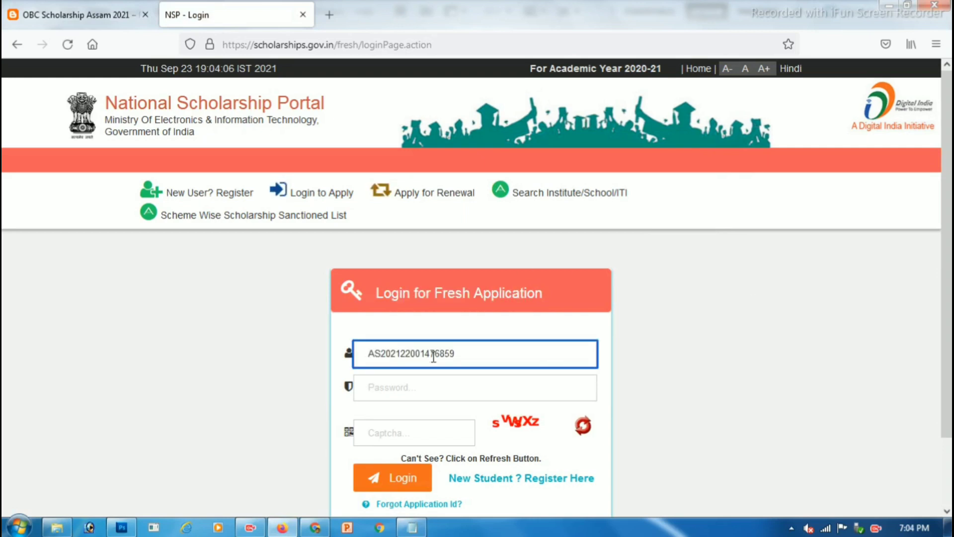
click(414, 387)
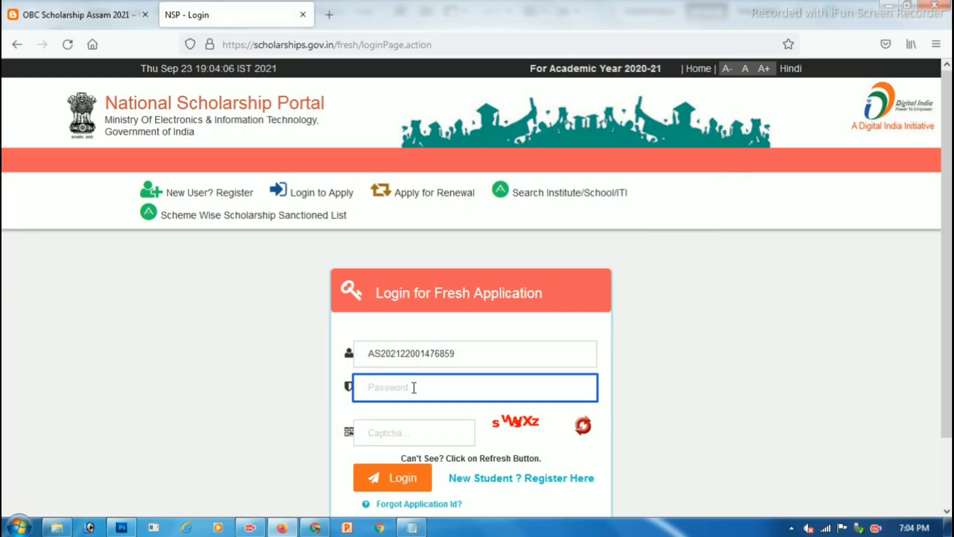
scroll(414, 388, down, 3)
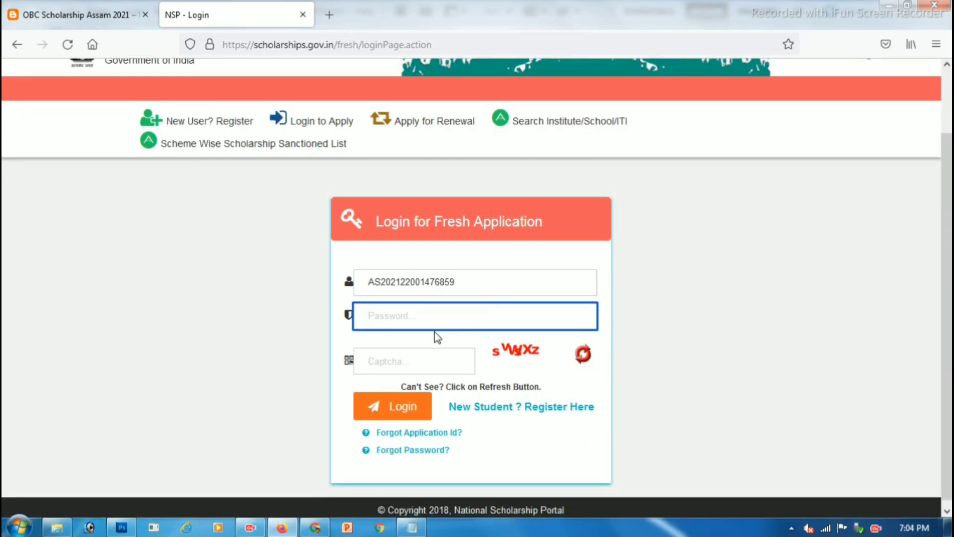
text(***********)
click(427, 364)
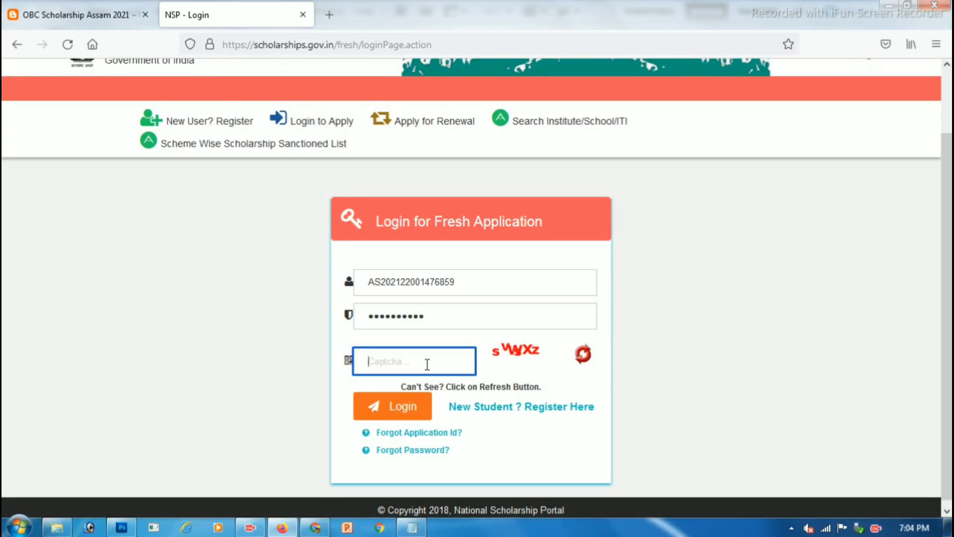
text(svWsXz)
Step: Log in and enter the 5-digit OTP sent to the registered mobile number
click(382, 415)
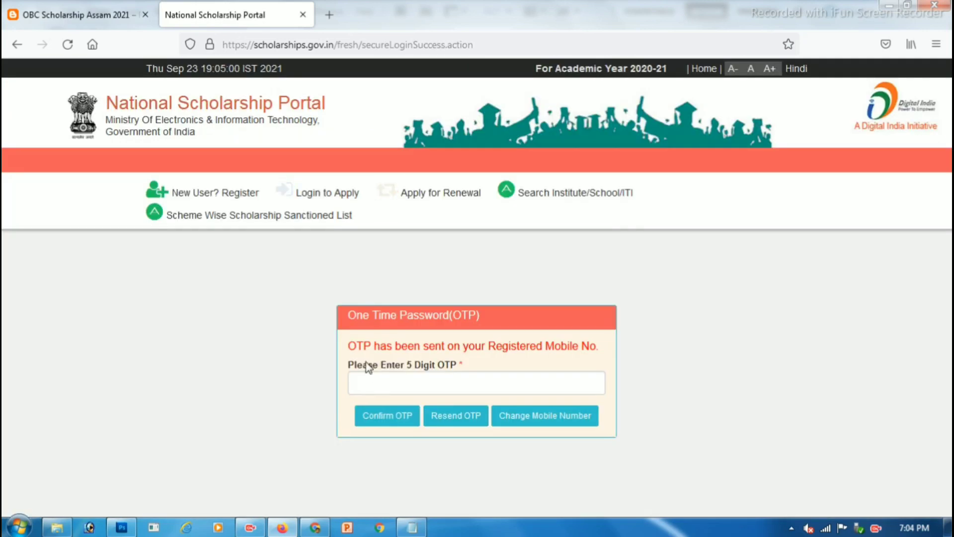
drag(349, 366, 416, 365)
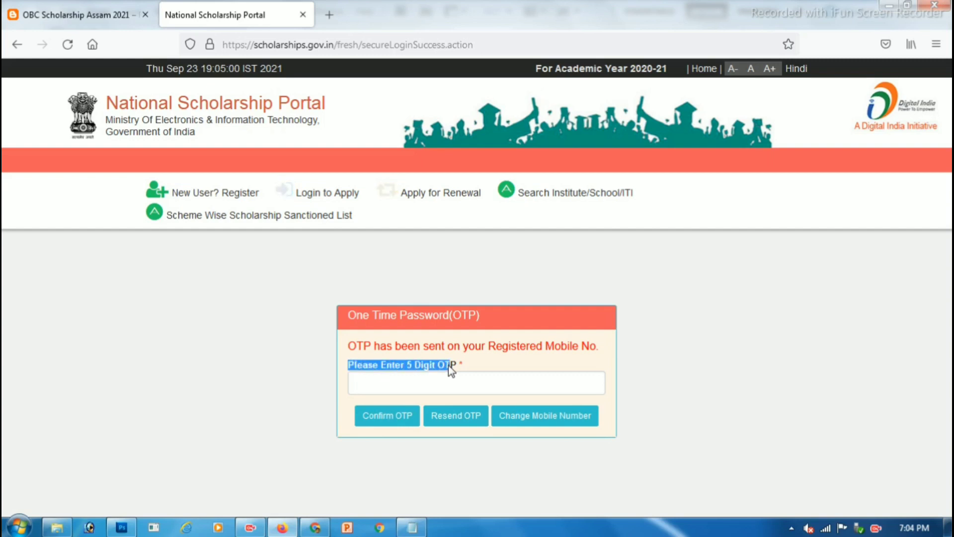
drag(489, 346, 579, 347)
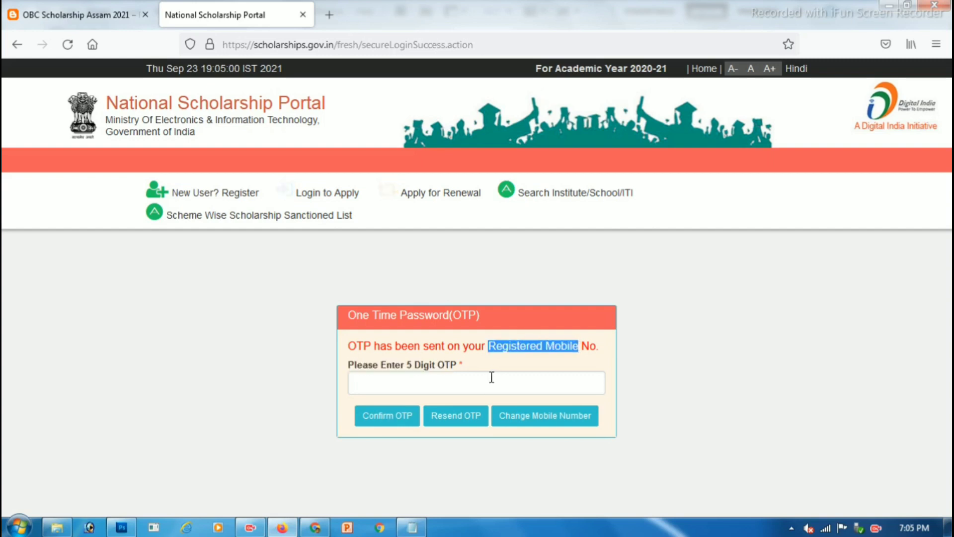
click(492, 377)
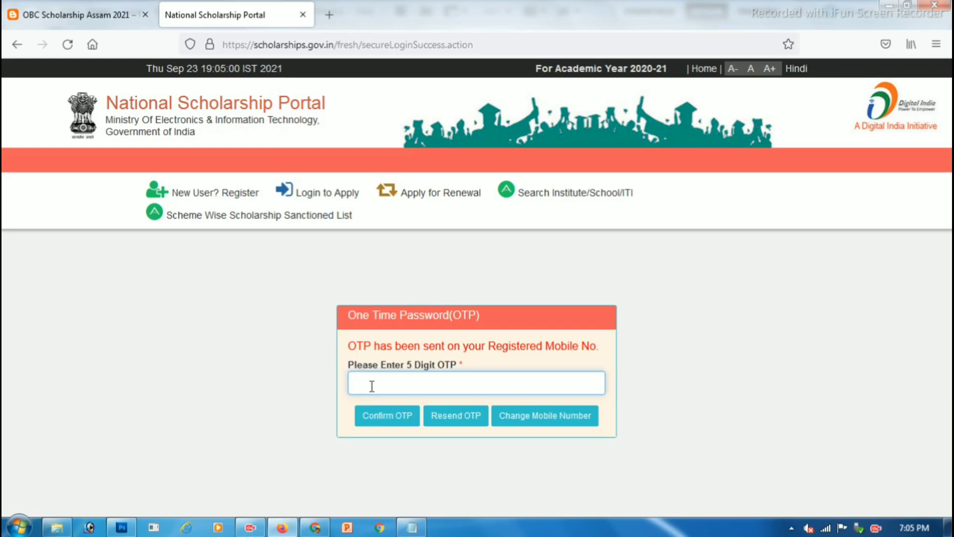
Step: Confirm the one-time password to reach the Change Password form
click(388, 417)
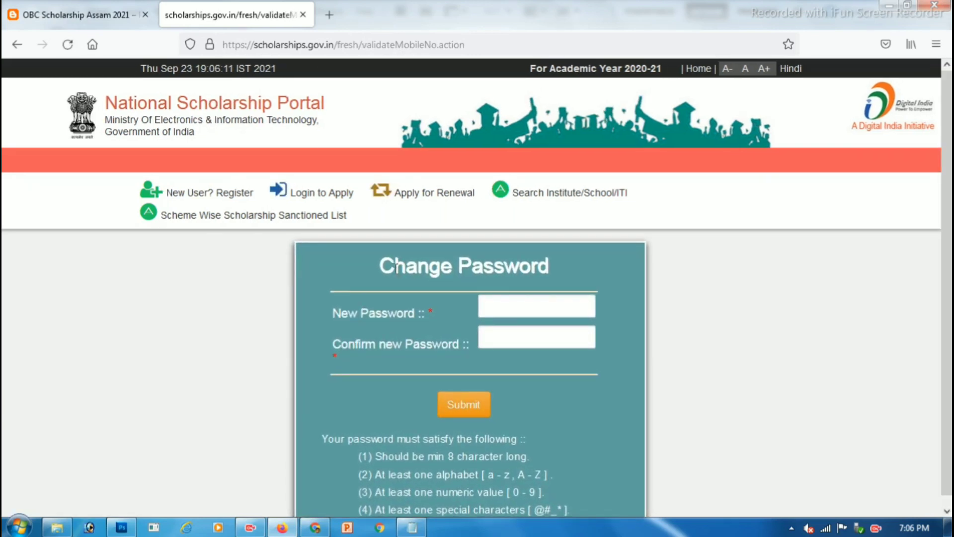
drag(395, 268, 504, 269)
double_click(362, 314)
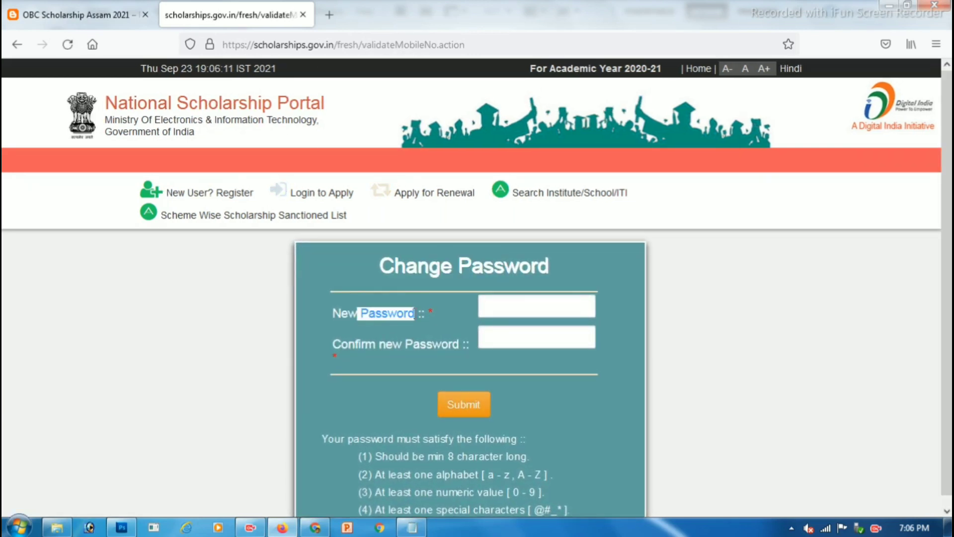
Step: Enter a new strong password in both password fields and submit it
click(511, 307)
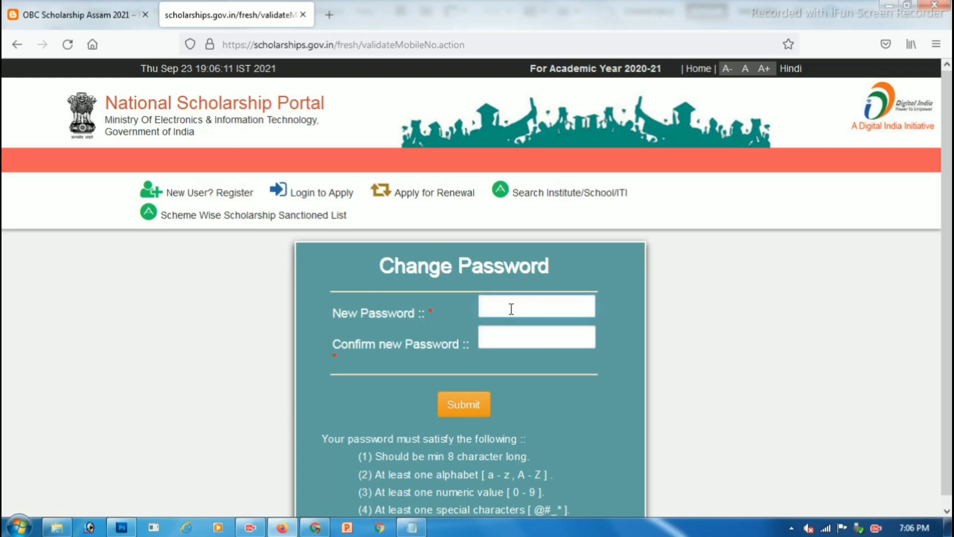
text(•••••••••)
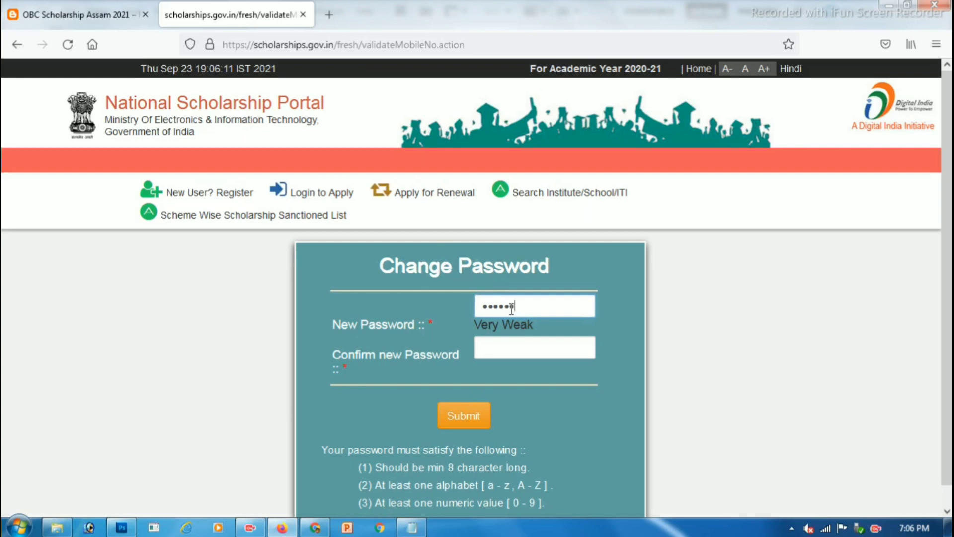
text(••)
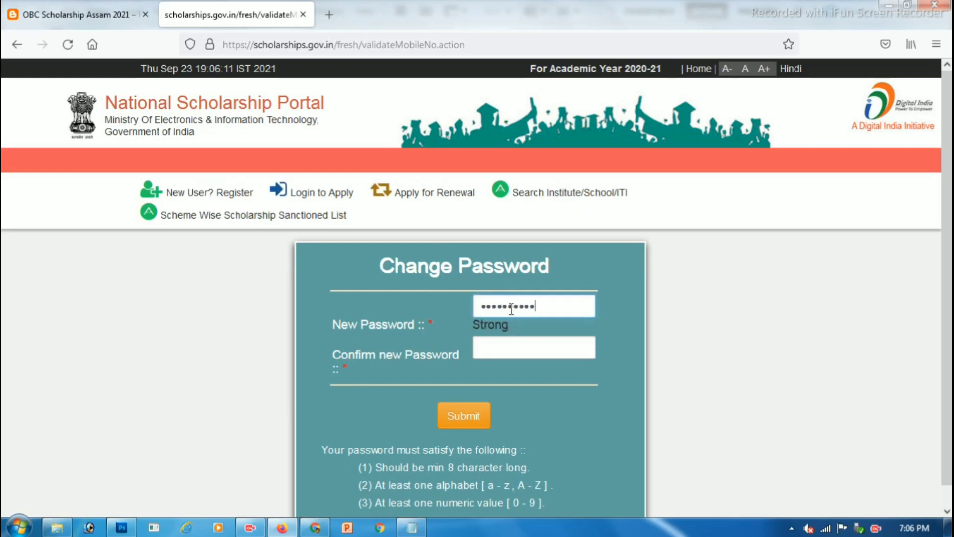
key(Tab)
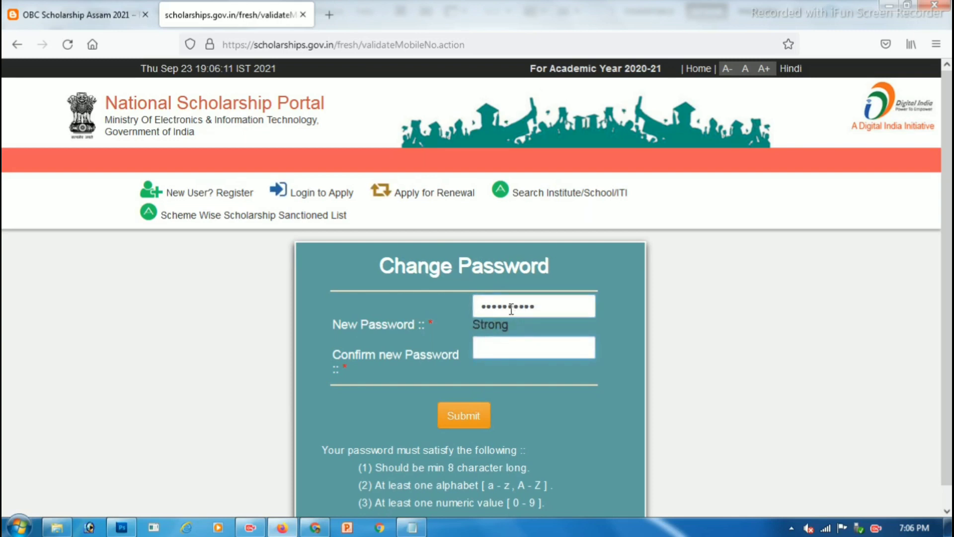
text(••••••••••)
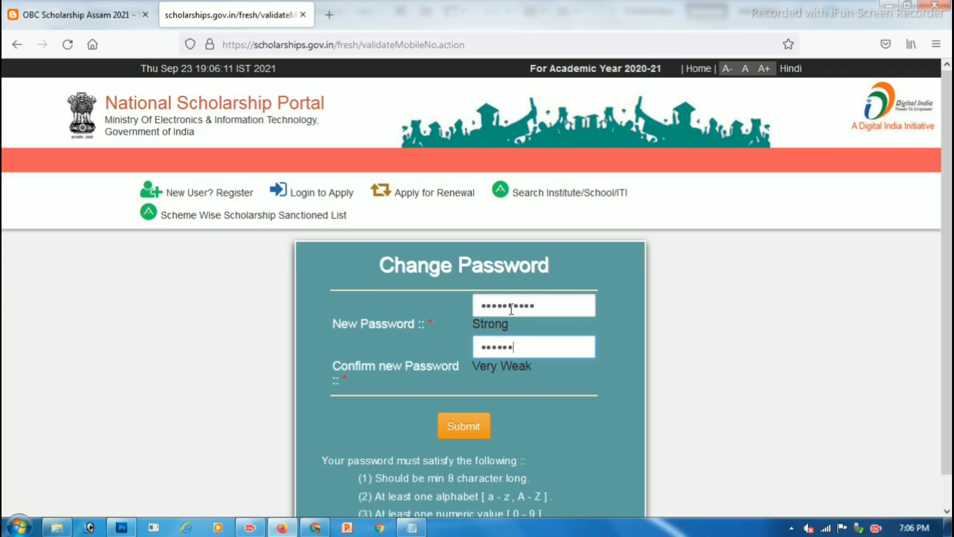
text(•)
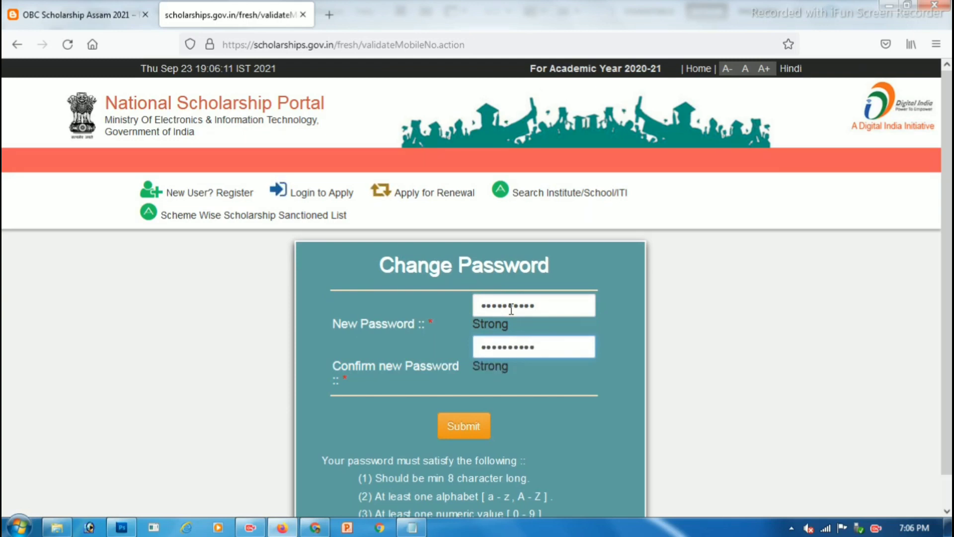
scroll(510, 365, down, 1)
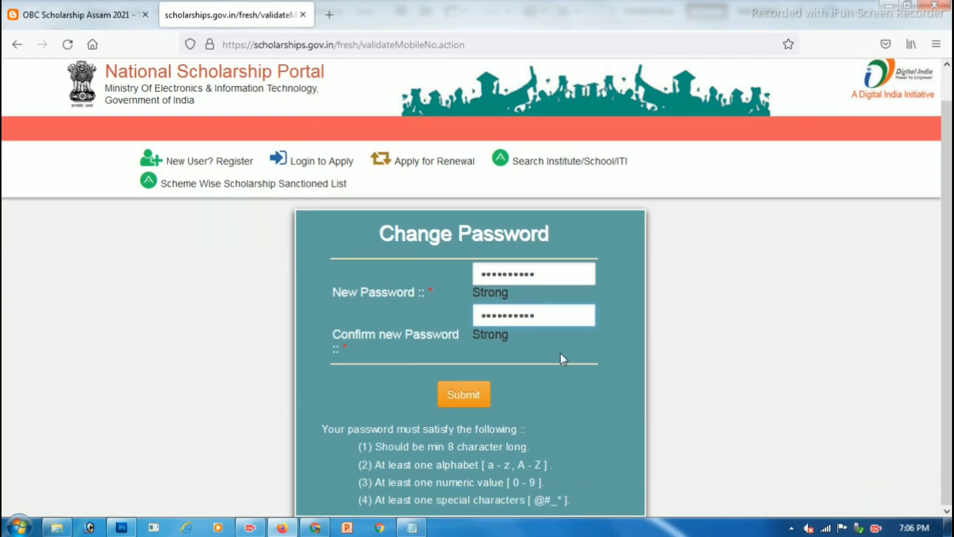
click(472, 398)
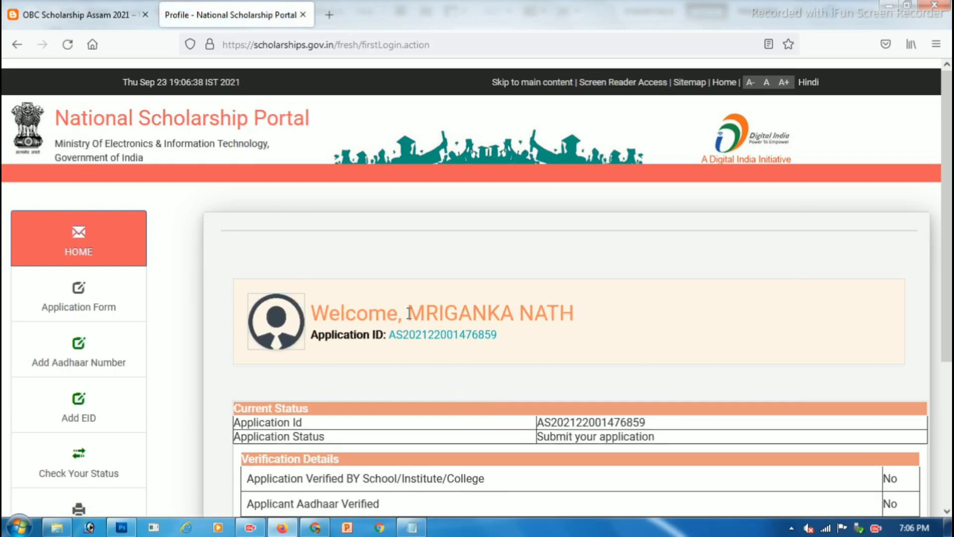
drag(408, 313, 559, 314)
drag(392, 335, 494, 334)
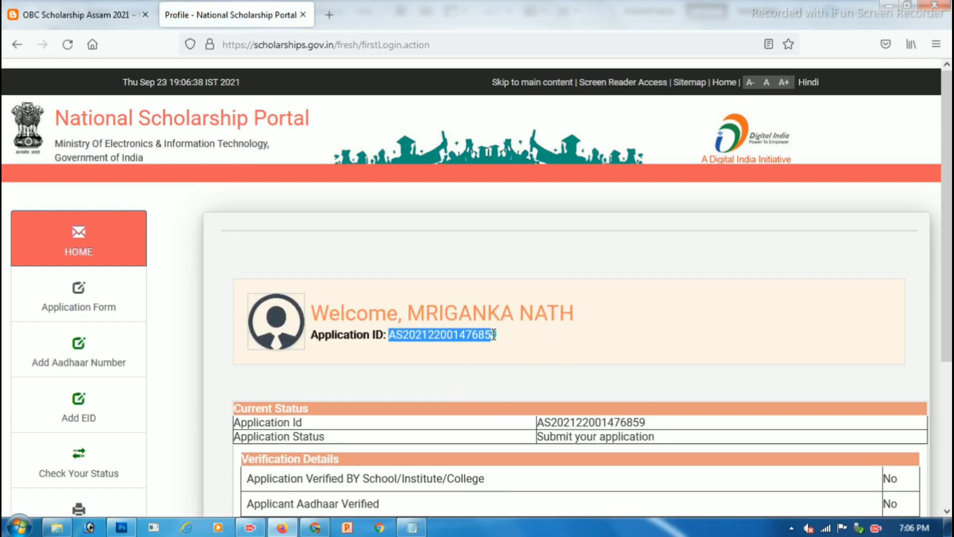
scroll(494, 334, down, 3)
drag(538, 279, 659, 296)
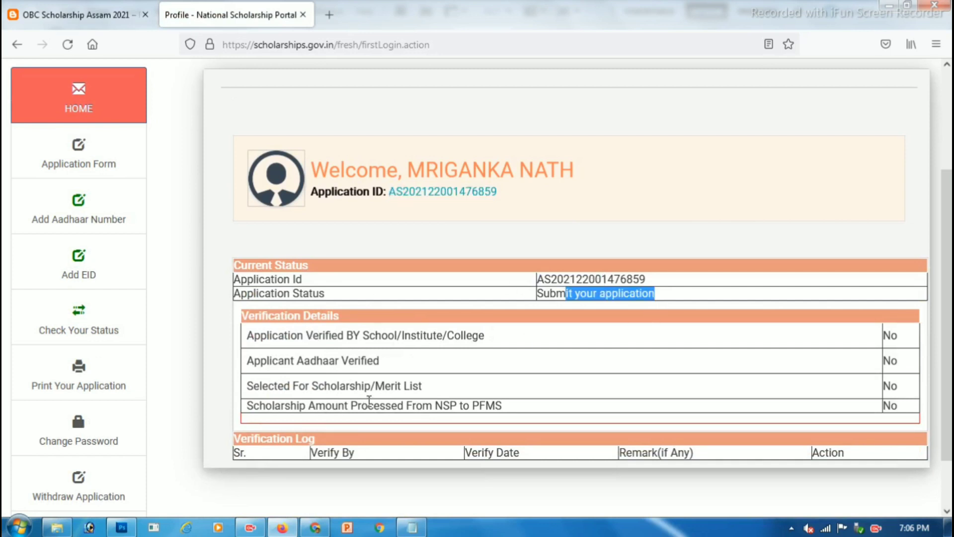
scroll(186, 238, up, 2)
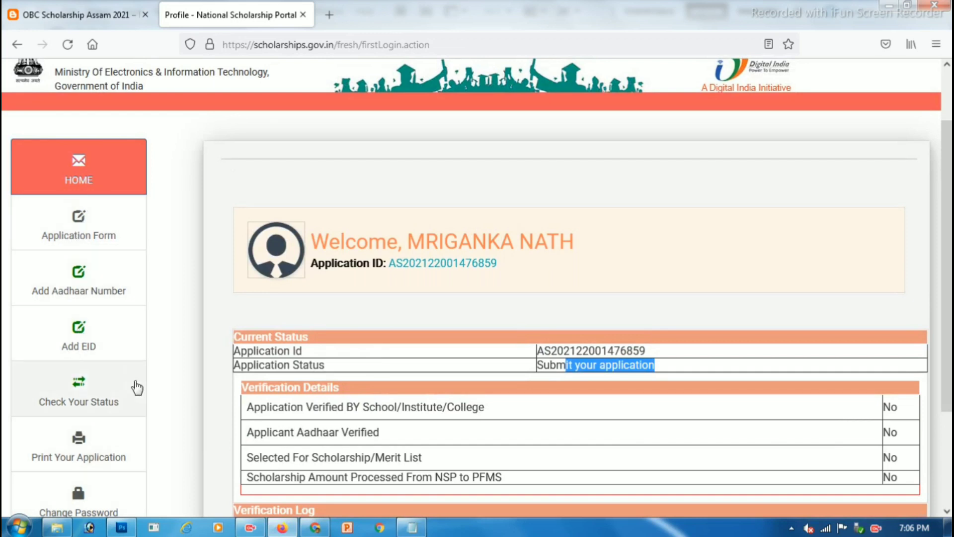
scroll(84, 163, down, 2)
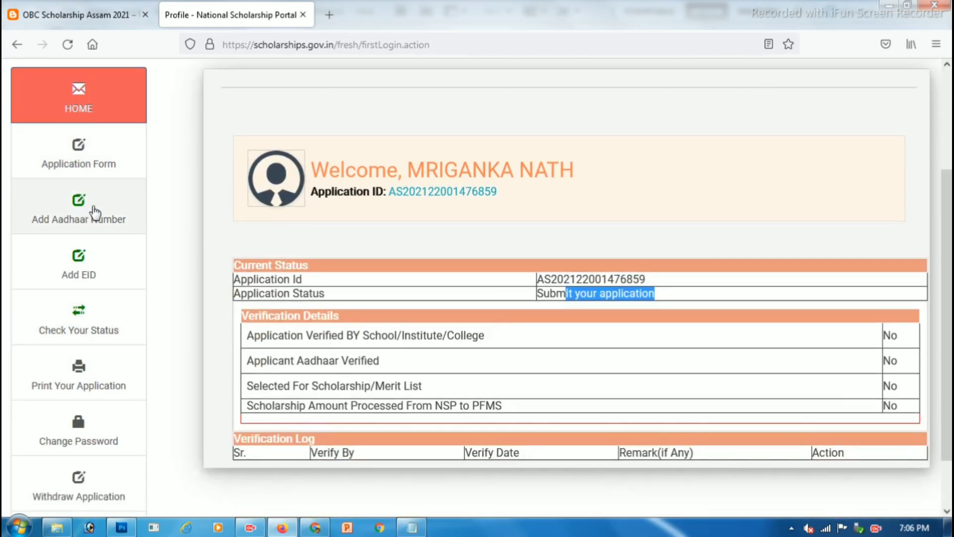
scroll(84, 288, down, 1)
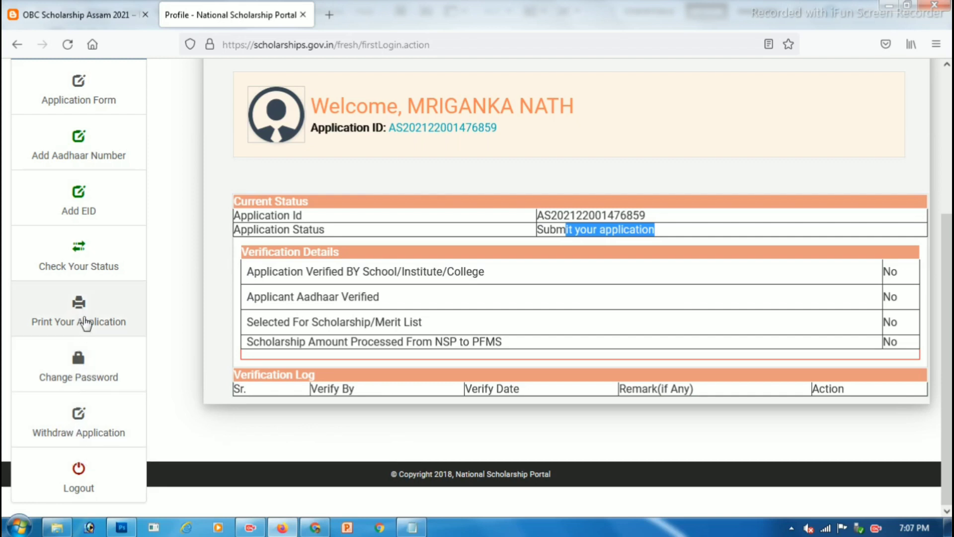
scroll(98, 335, up, 3)
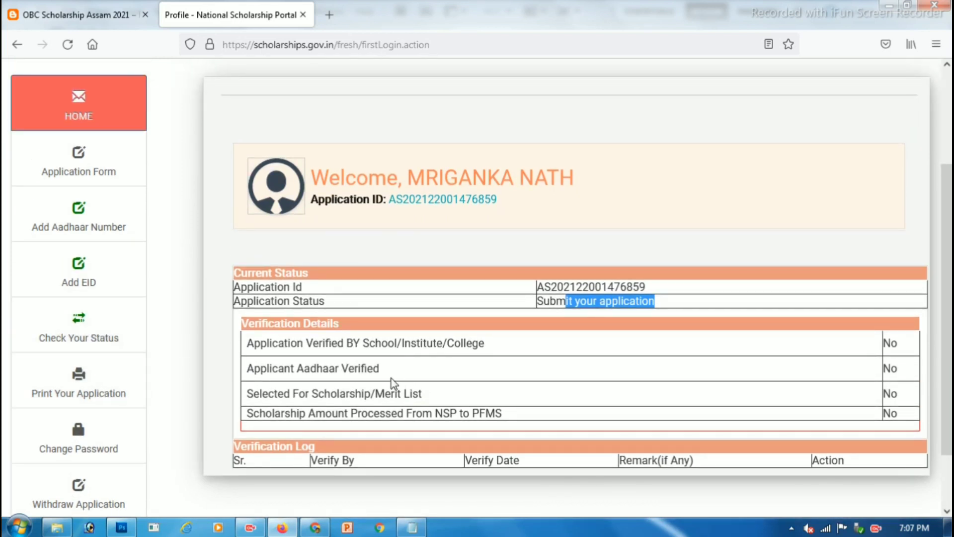
drag(388, 342, 393, 399)
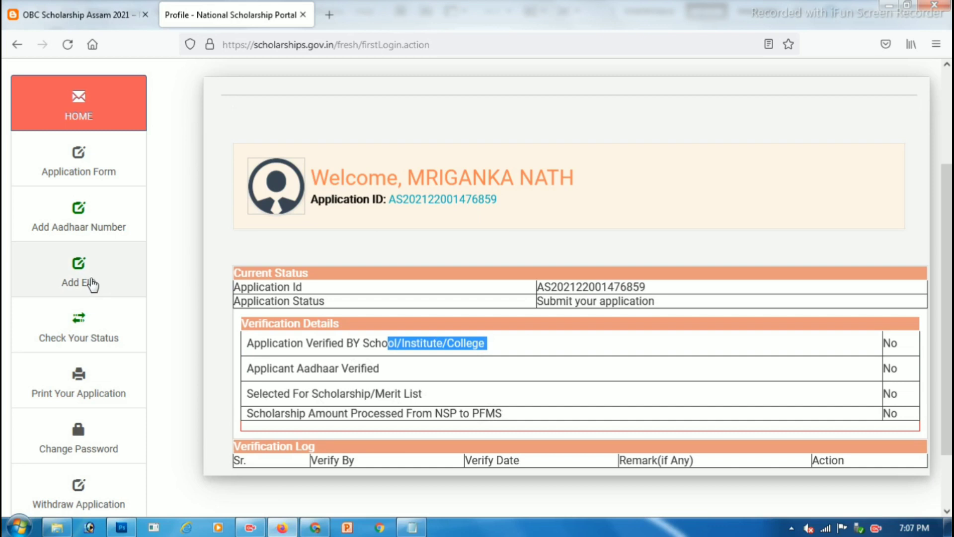
scroll(91, 278, up, 3)
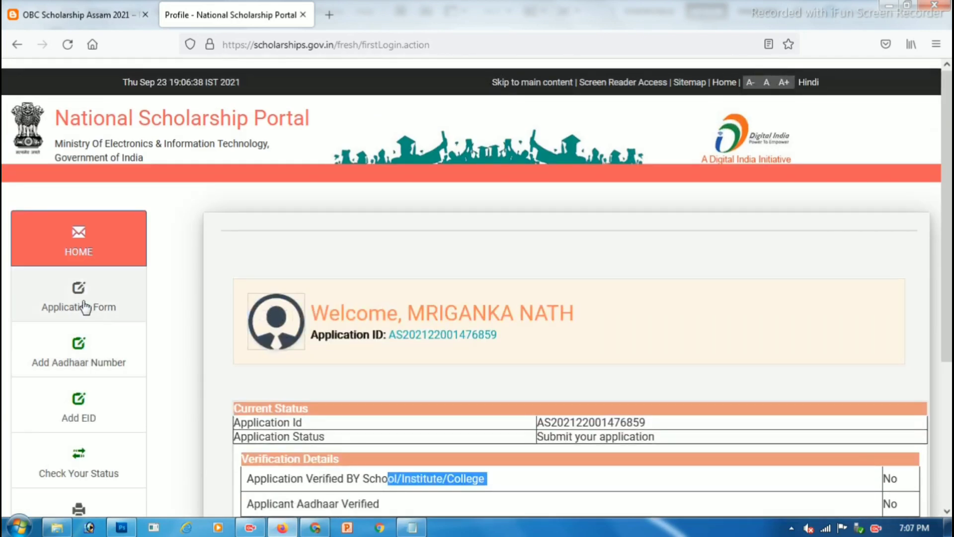
Step: Open the Application Form from the sidebar and select Hindu as the religion
click(85, 307)
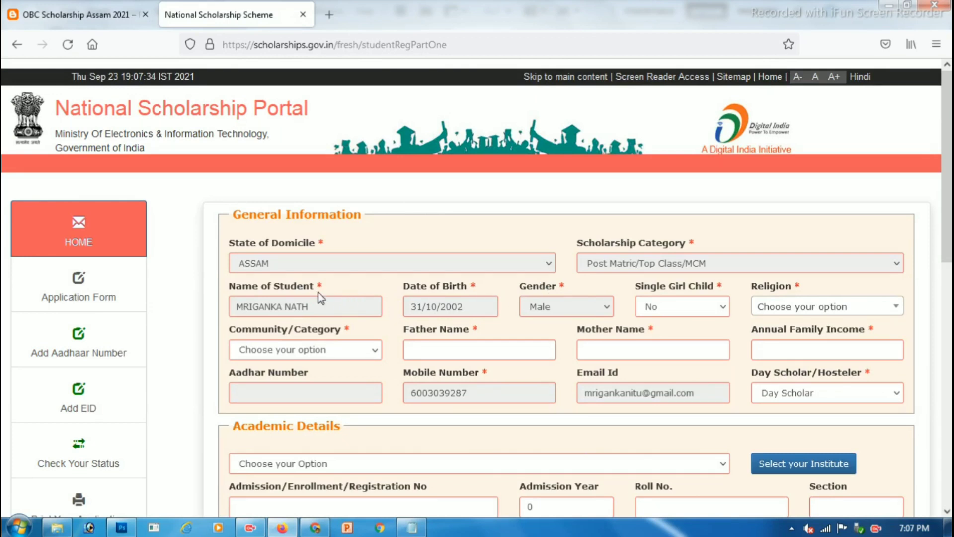
scroll(480, 298, down, 3)
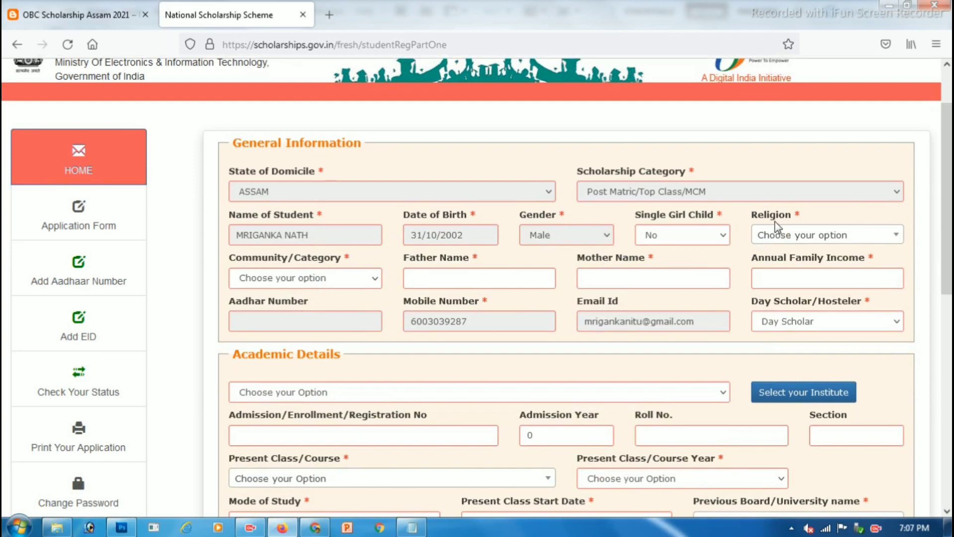
click(772, 241)
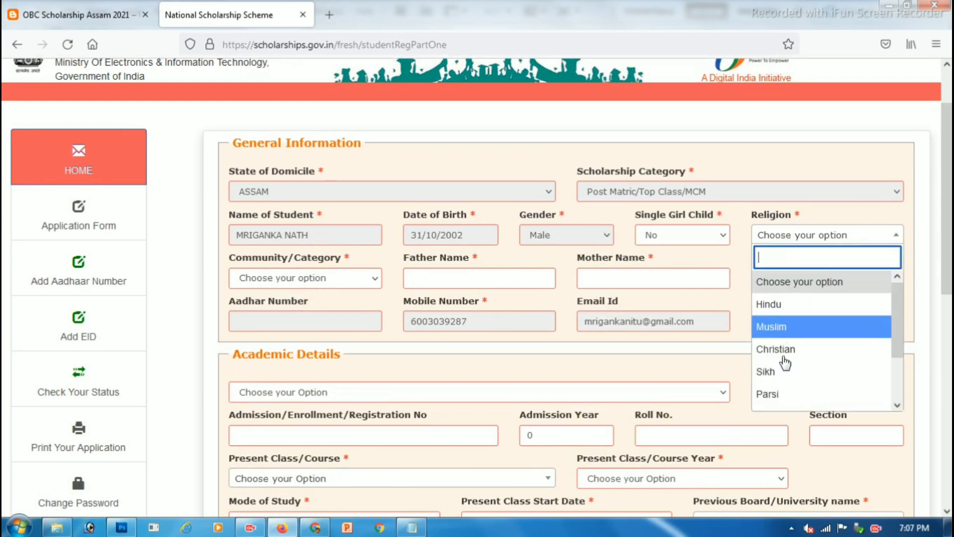
scroll(795, 345, down, 2)
scroll(813, 377, up, 2)
scroll(813, 376, down, 2)
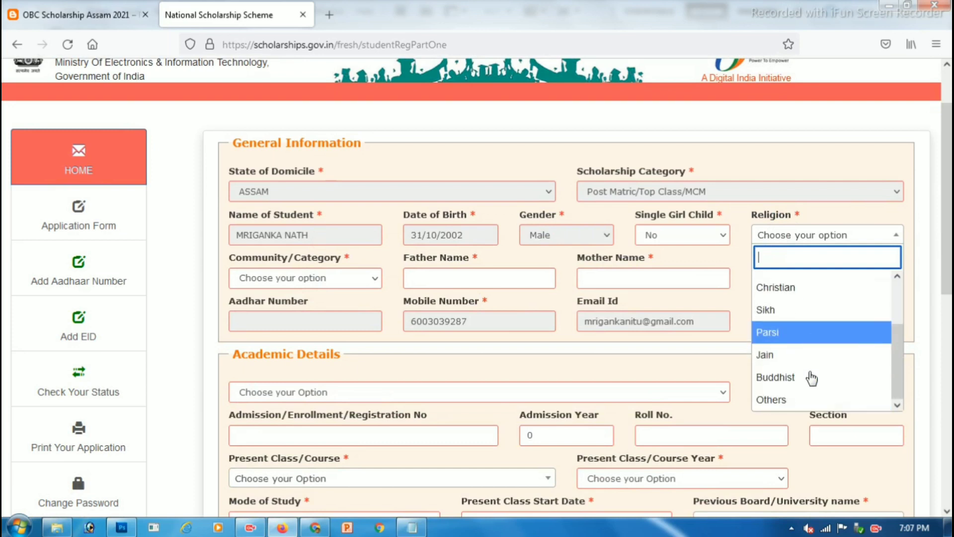
scroll(811, 396, up, 2)
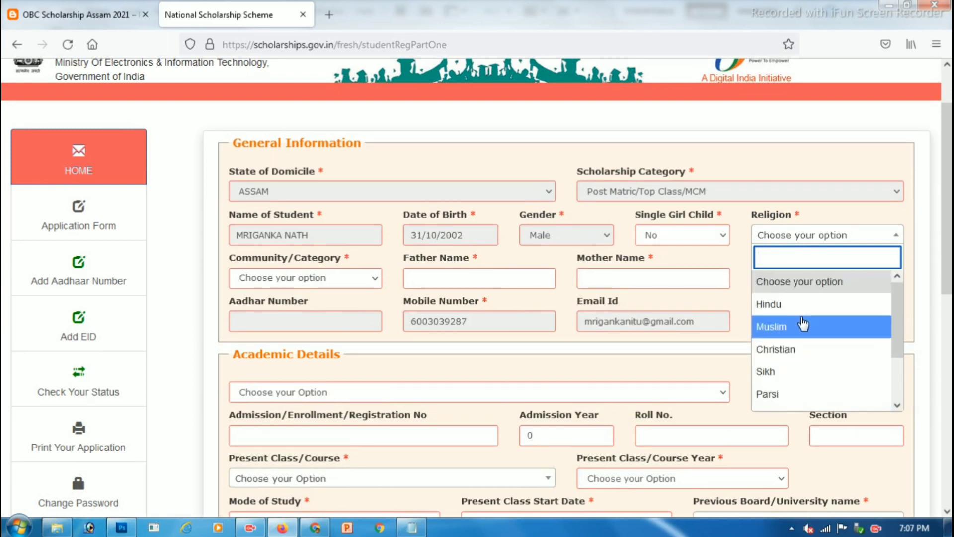
click(780, 304)
scroll(732, 274, down, 2)
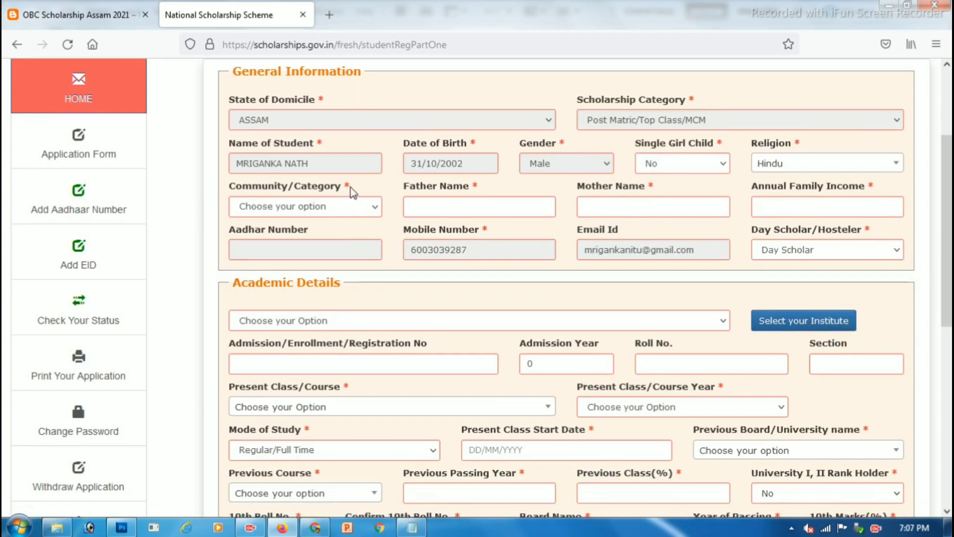
Step: Choose OBC as the community and enter the father's and mother's names
click(348, 205)
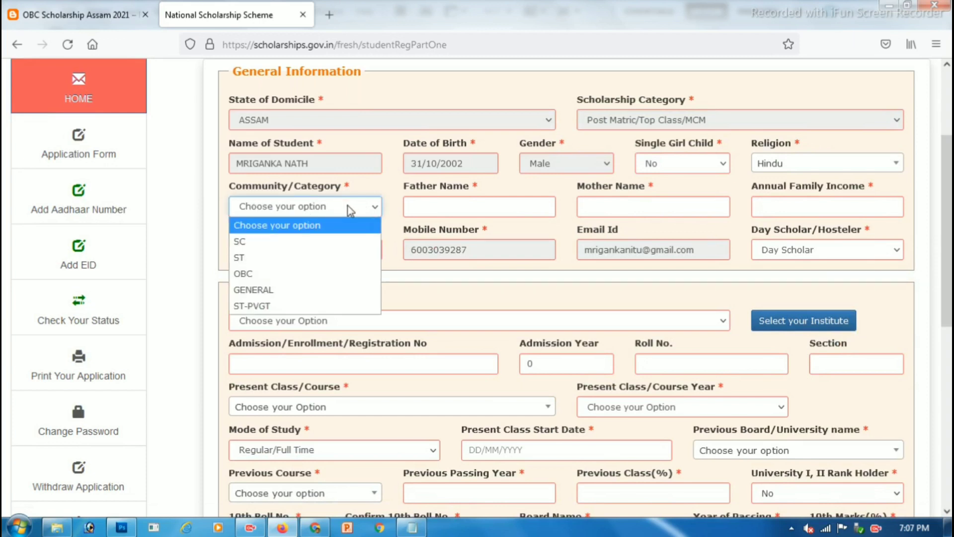
click(281, 273)
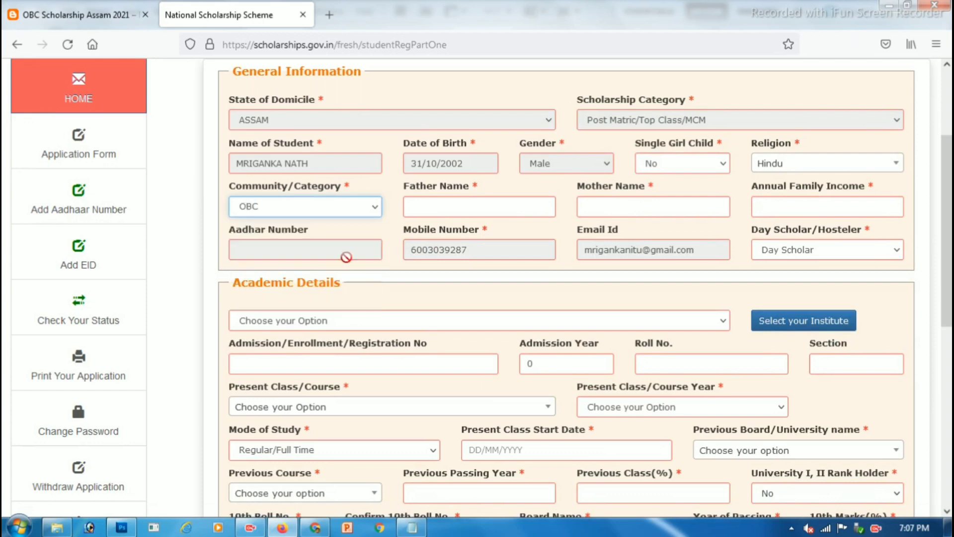
drag(435, 197, 452, 189)
click(444, 209)
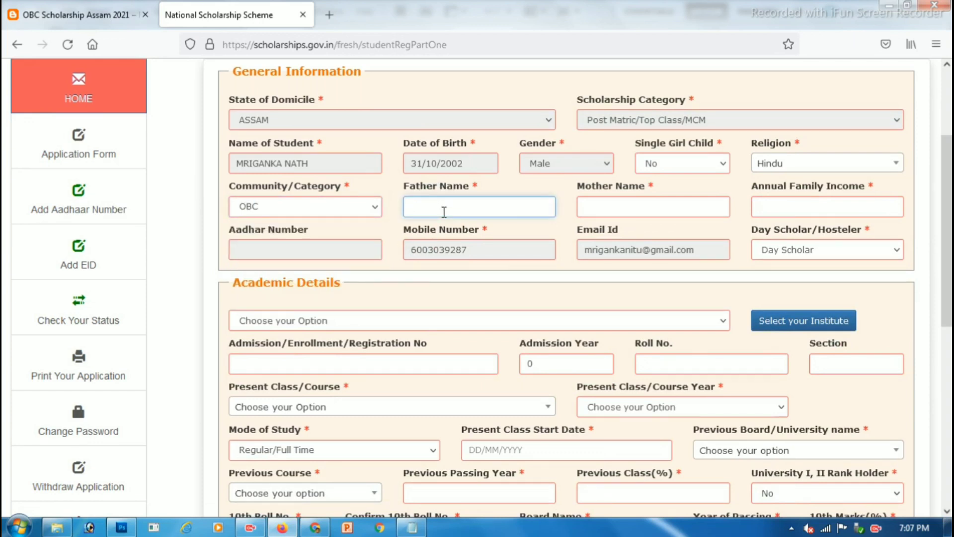
key(Tab)
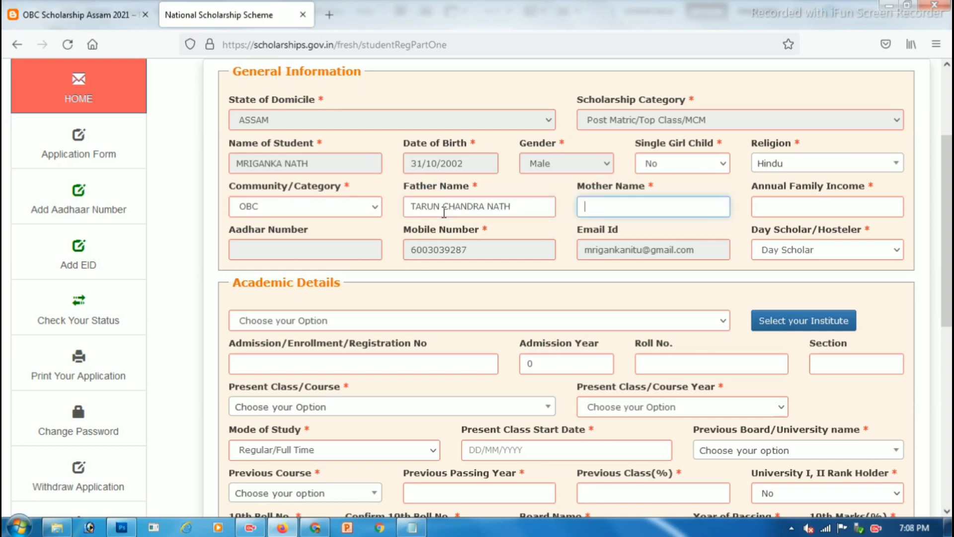
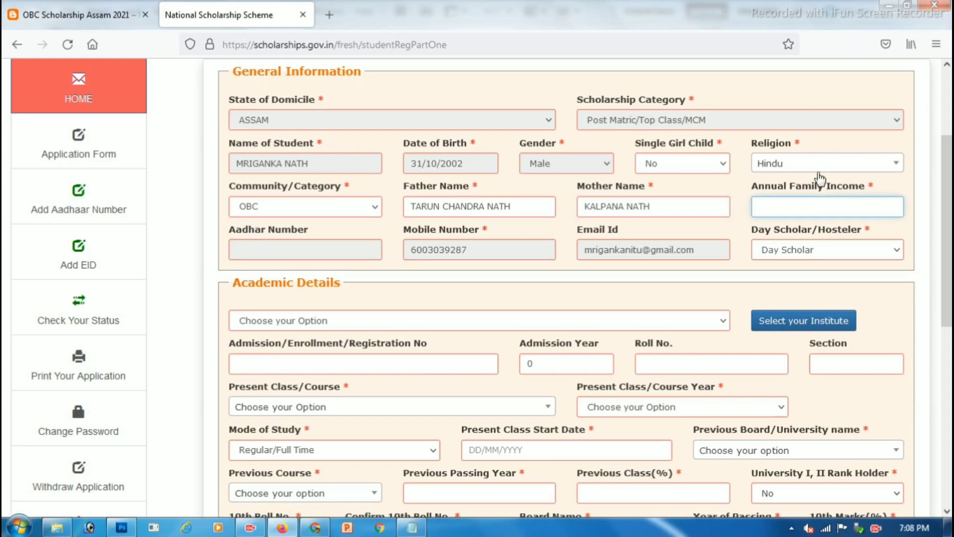
Step: Enter 110000 as the annual family income and keep Day Scholar as residence status
drag(786, 186, 860, 177)
click(828, 204)
text(0000)
drag(242, 230, 268, 231)
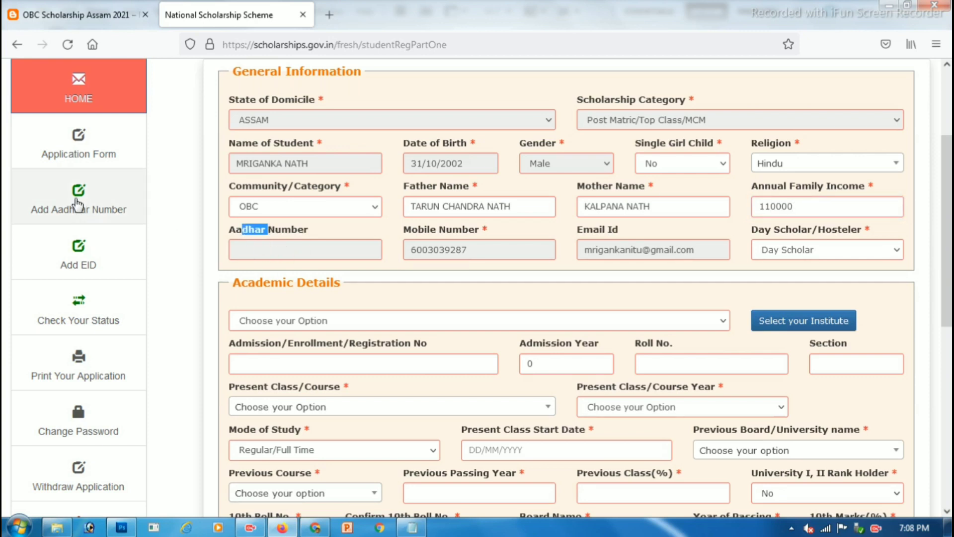
scroll(722, 286, down, 3)
drag(764, 158, 826, 158)
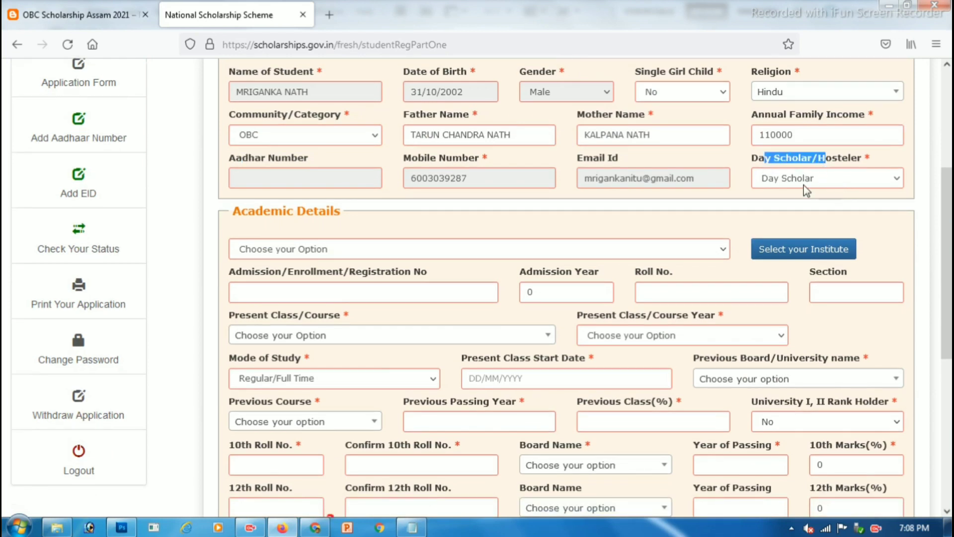
click(798, 179)
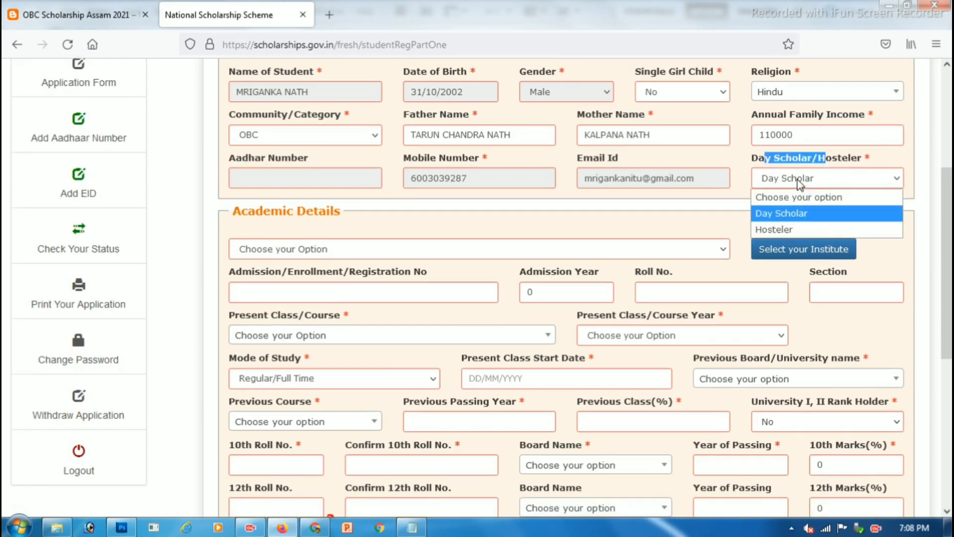
click(792, 213)
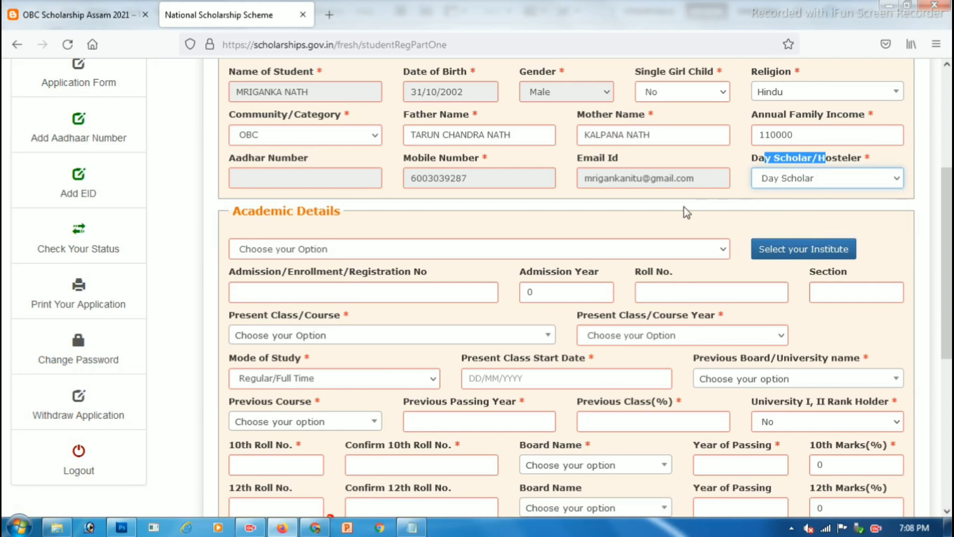
scroll(547, 207, down, 3)
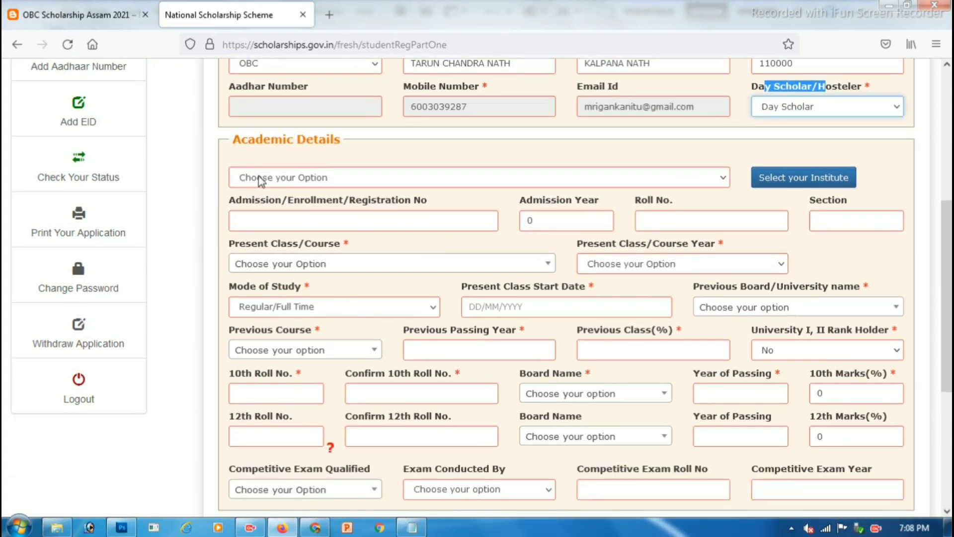
Step: In Select your Institute, choose state ASSAM and district DARRANG, then fetch the institution list
click(259, 176)
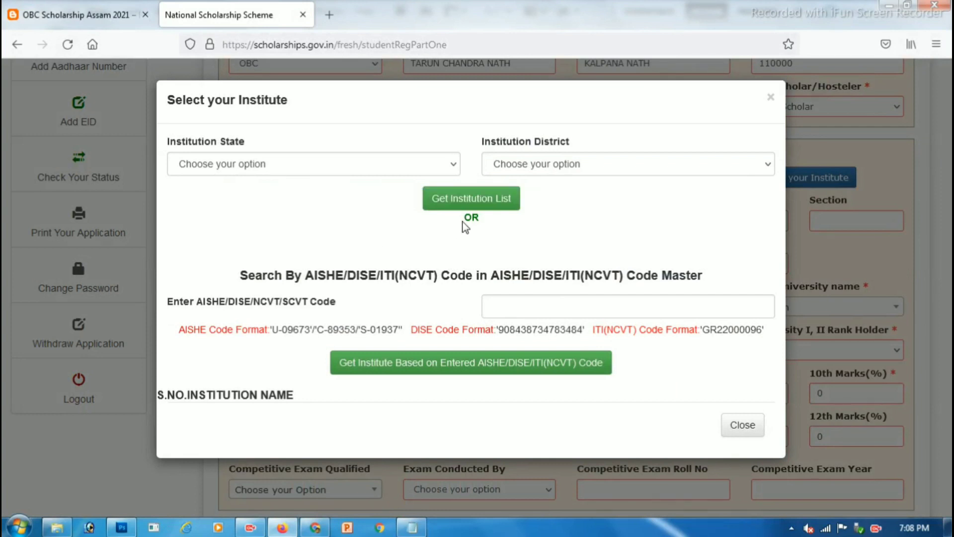
drag(186, 145, 228, 142)
click(220, 171)
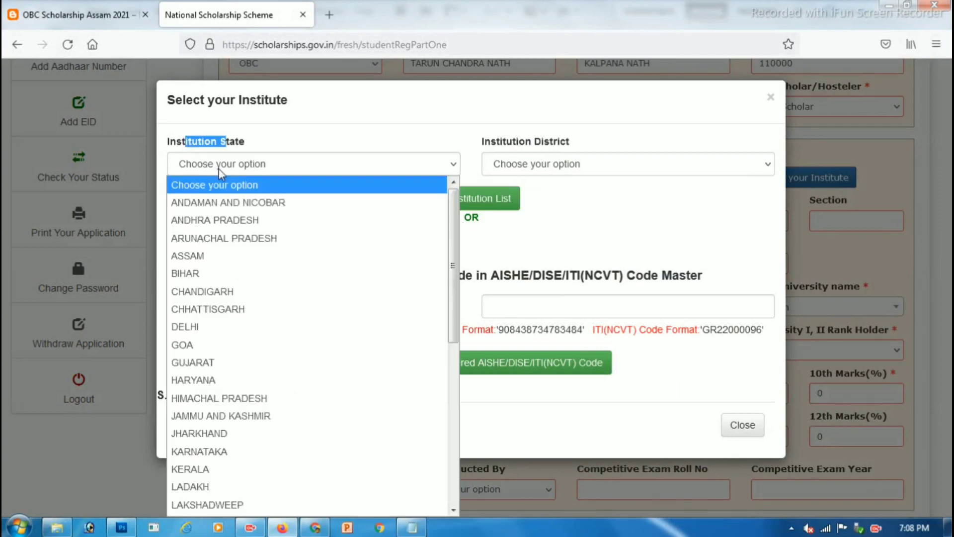
click(207, 255)
click(294, 238)
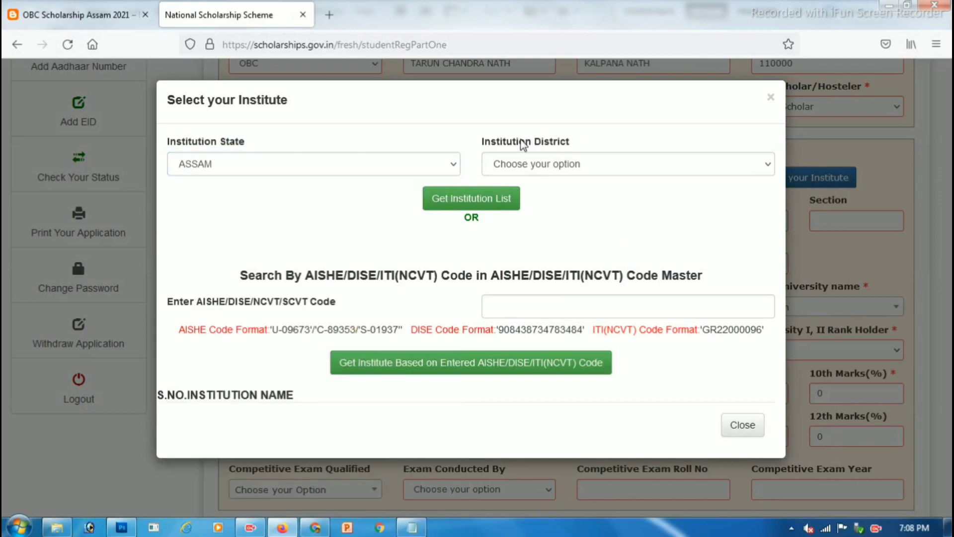
drag(523, 144, 559, 166)
click(559, 167)
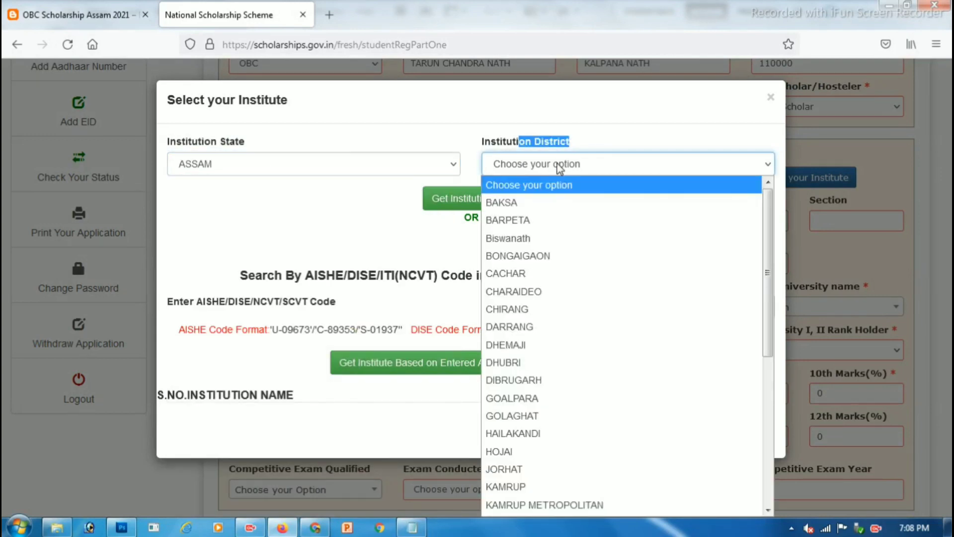
click(549, 326)
click(343, 228)
click(467, 204)
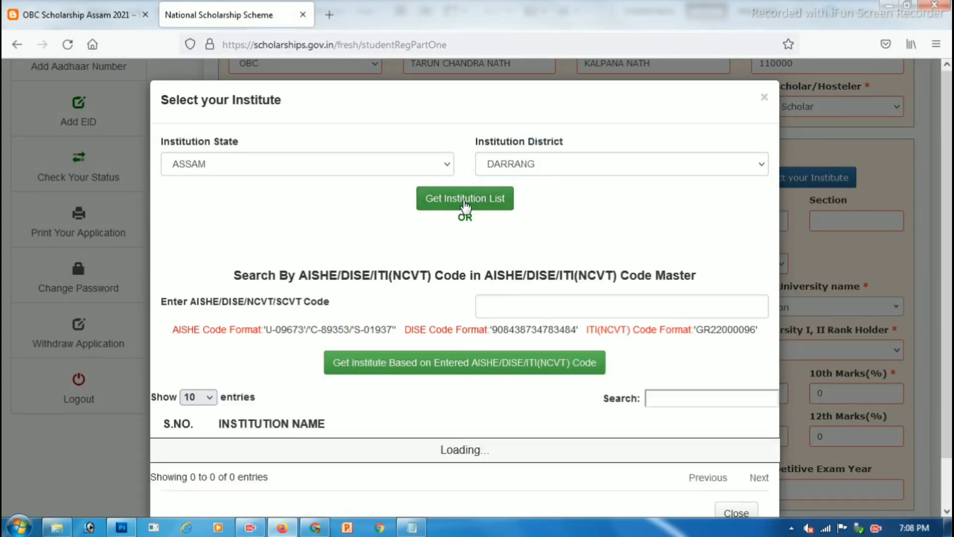
Step: Filter the institution list by 'DEOM' and decline the DEOMORNOI JR.COLLEGE selection
scroll(626, 202, down, 4)
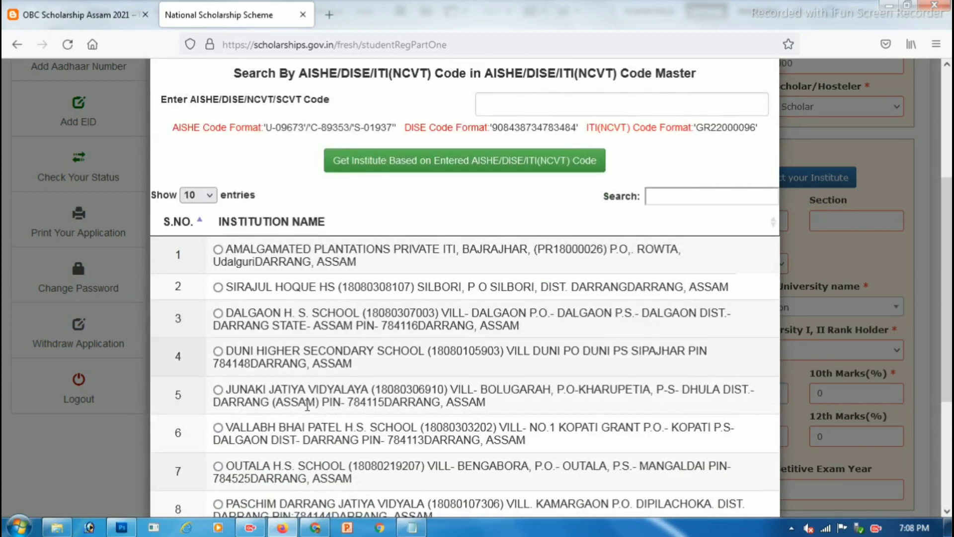
double_click(616, 199)
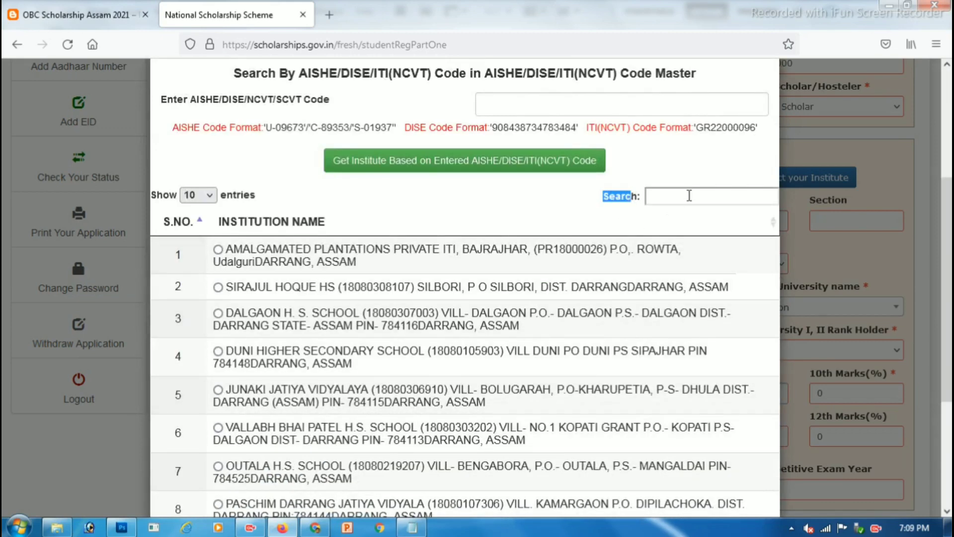
click(689, 195)
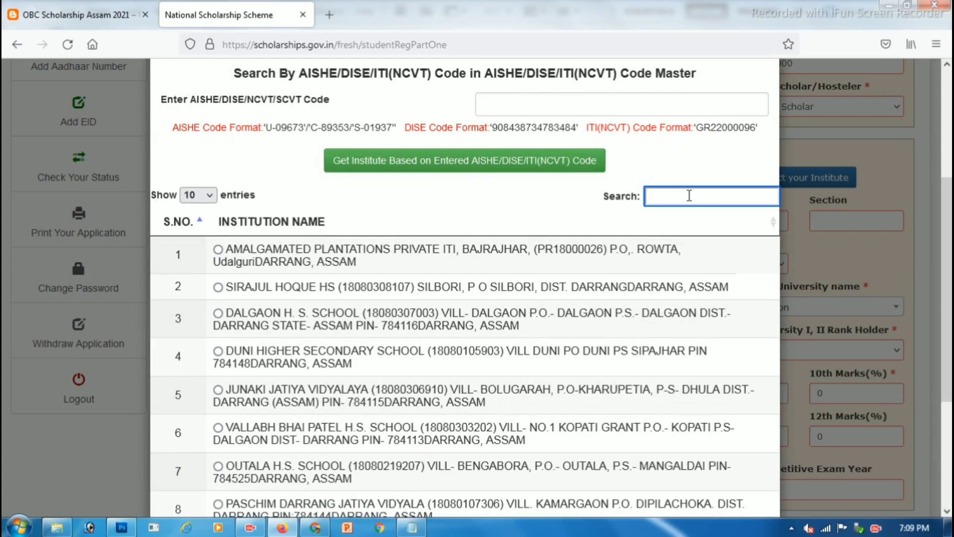
text(DEO)
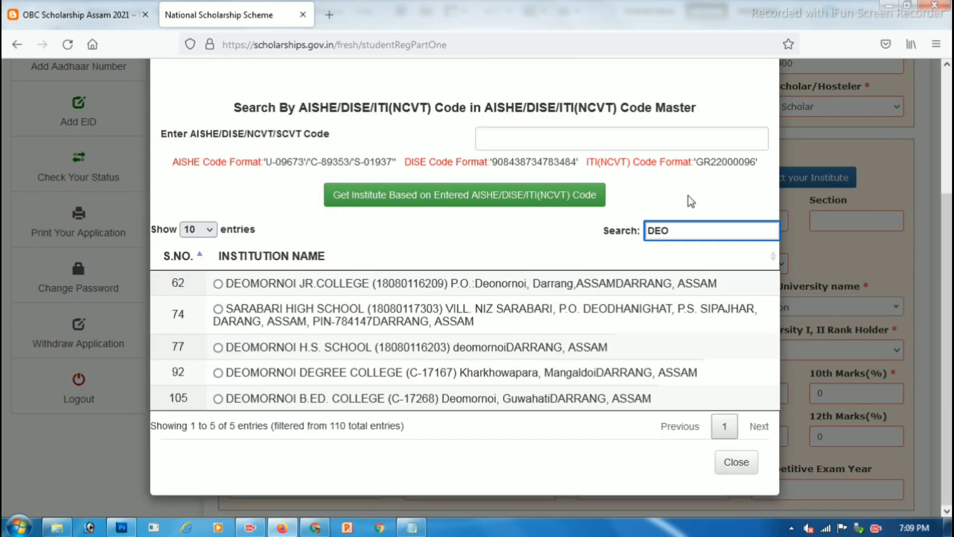
text(M)
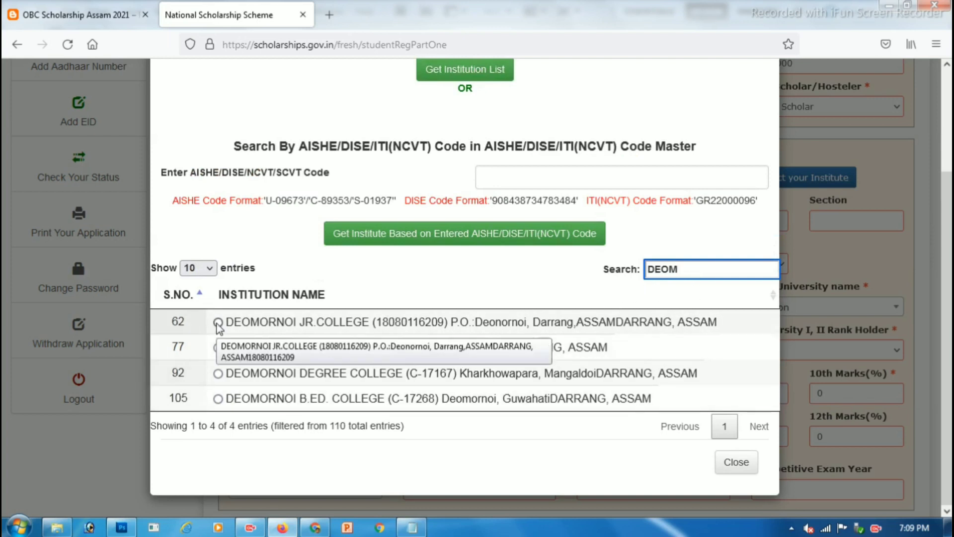
click(218, 322)
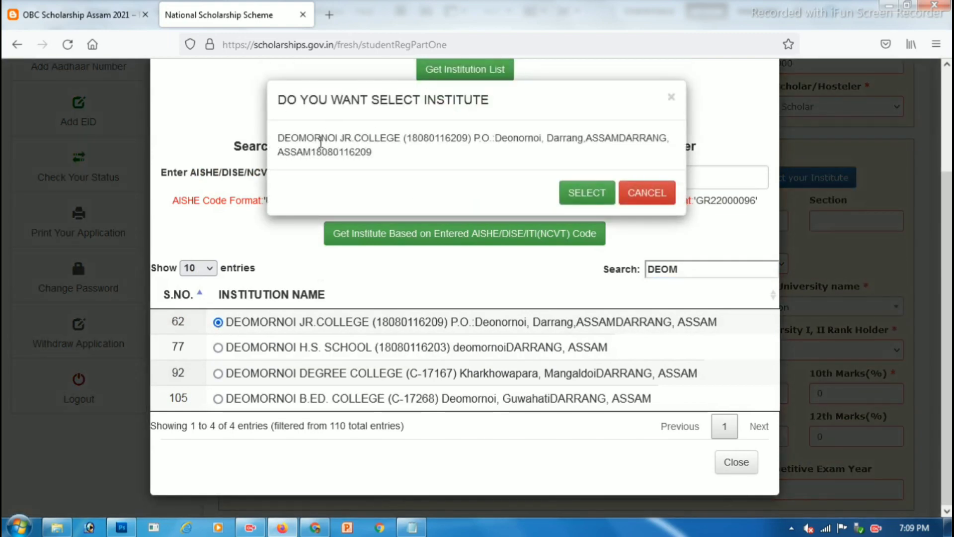
click(623, 193)
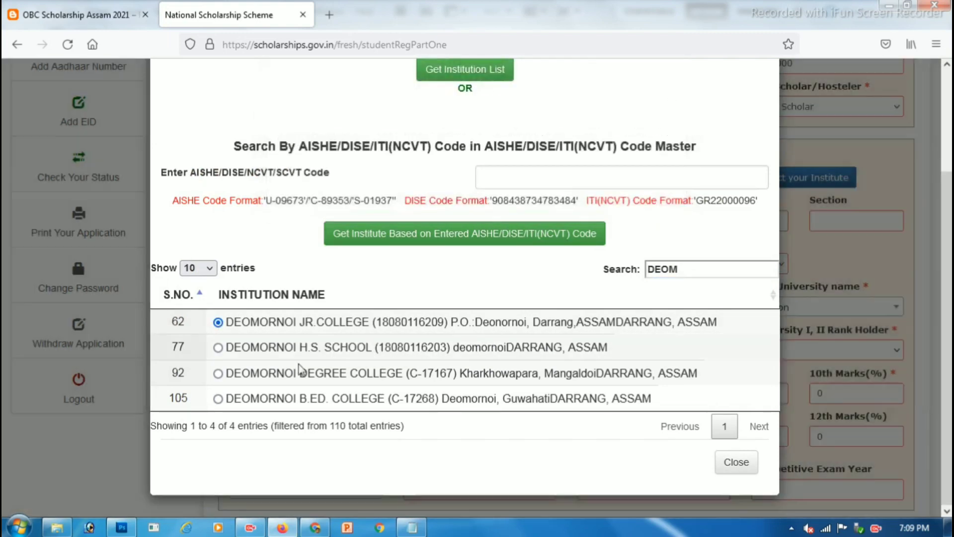
click(218, 347)
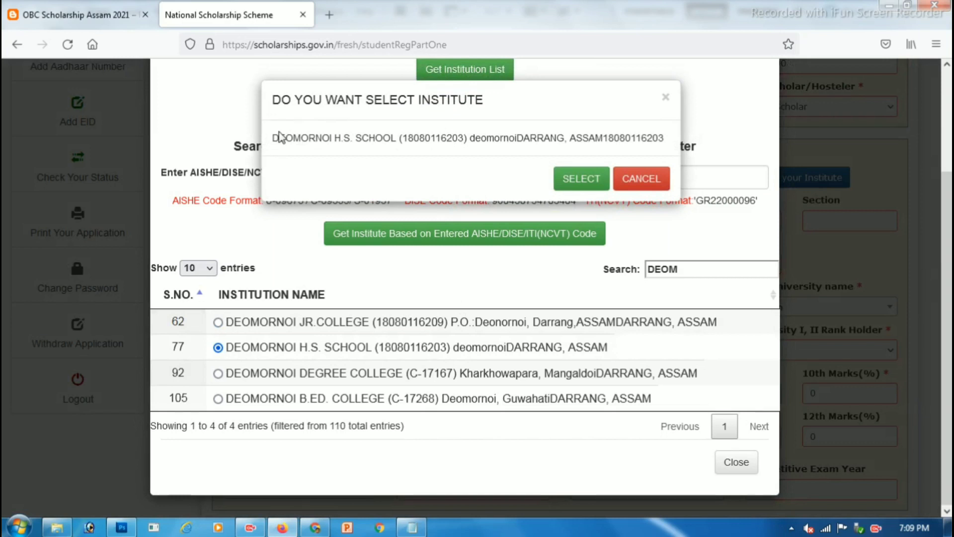
drag(282, 98, 468, 100)
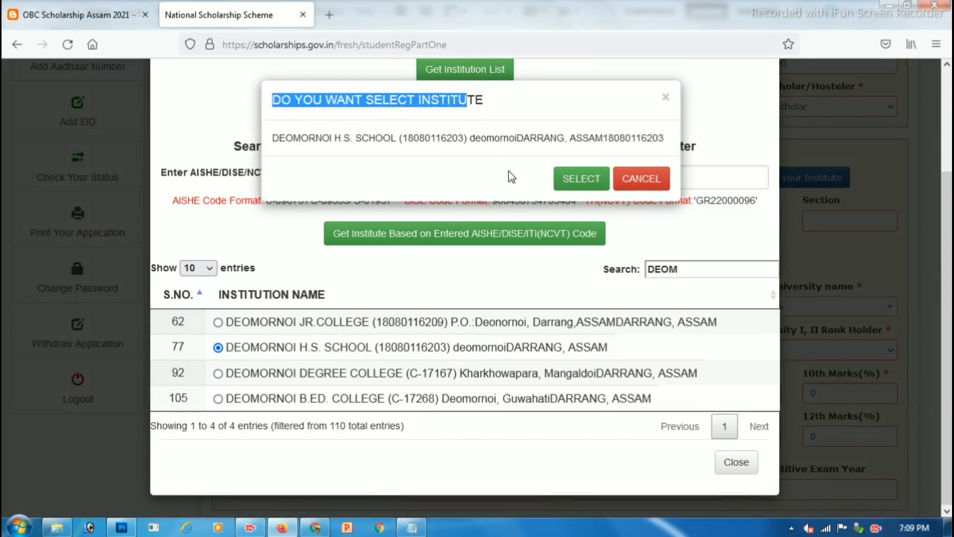
drag(376, 139, 494, 138)
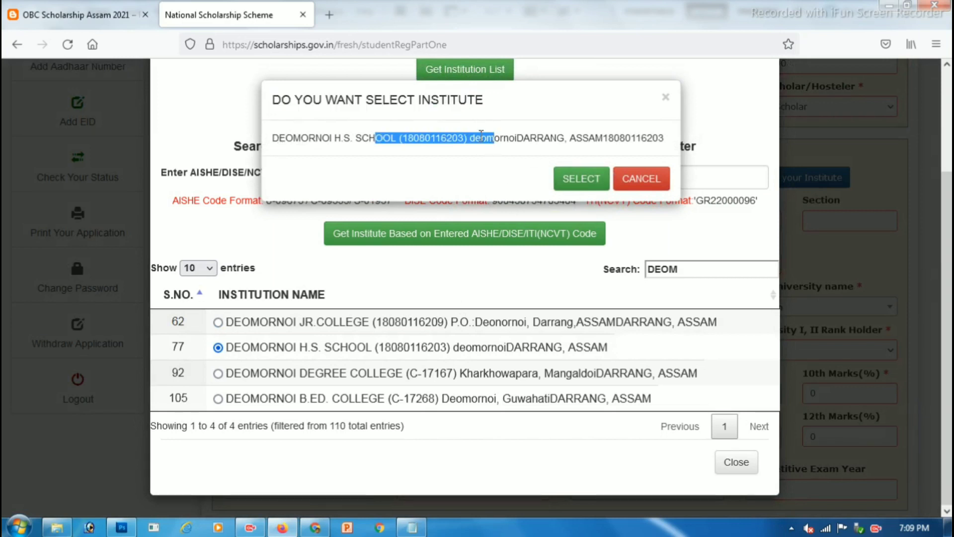
click(391, 149)
drag(399, 138, 469, 138)
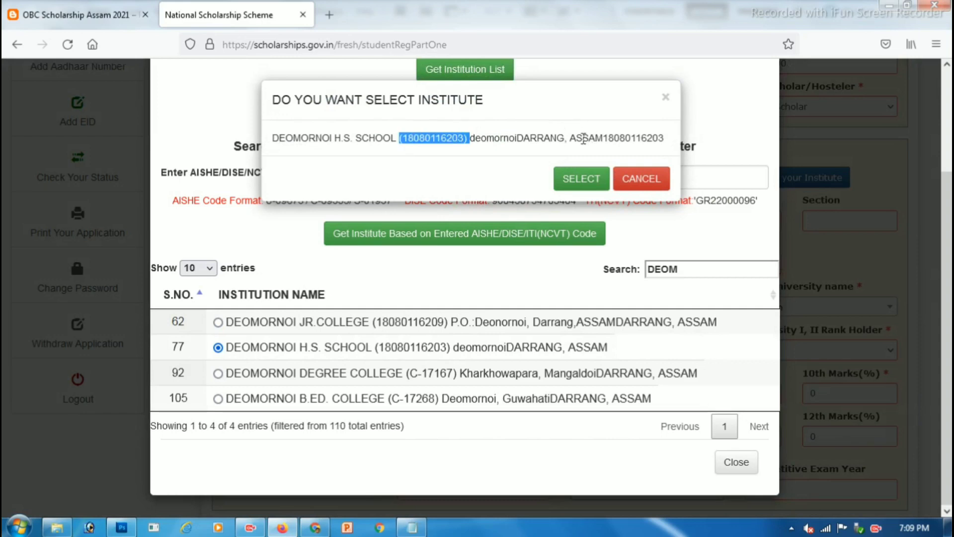
drag(584, 139, 622, 138)
click(587, 182)
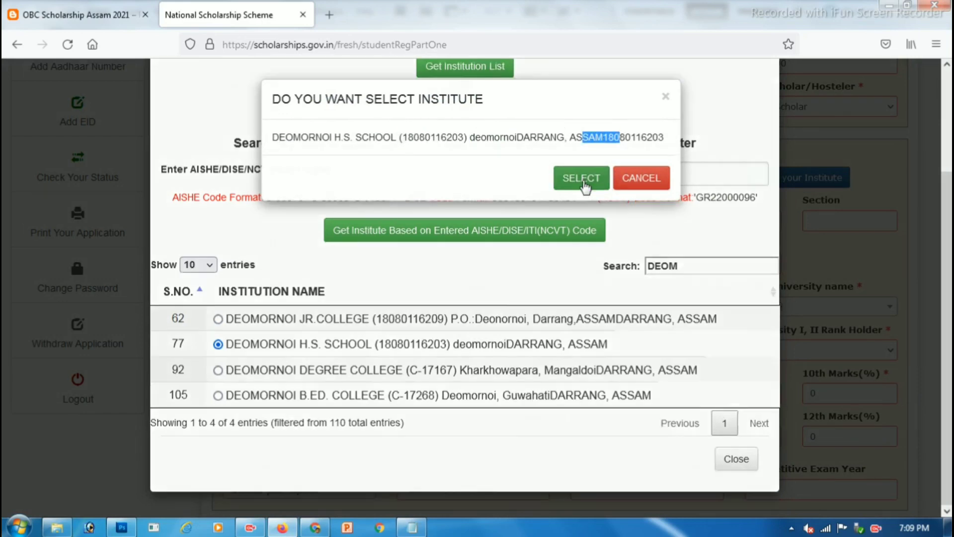
scroll(458, 224, down, 3)
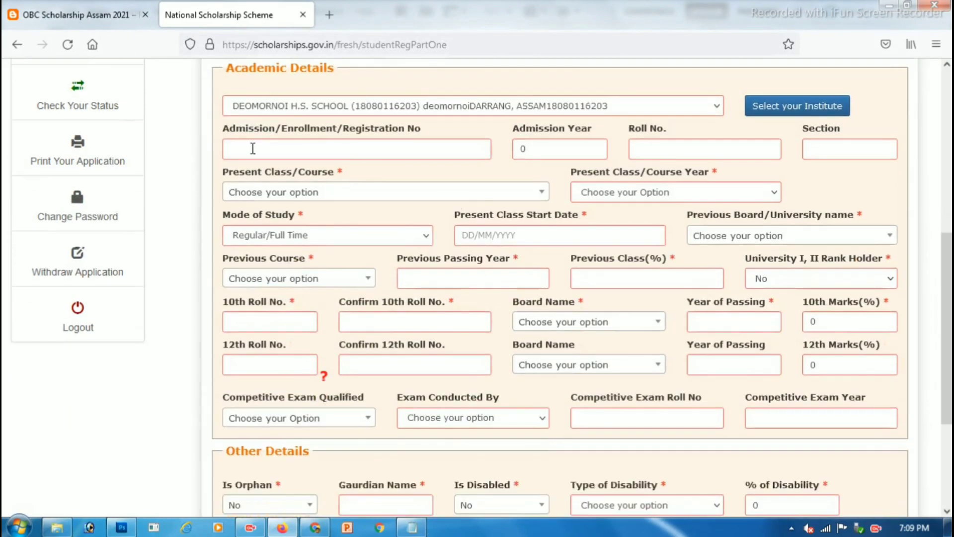
Step: Set the present class/course to XII
drag(230, 129, 392, 128)
click(393, 148)
drag(567, 130, 511, 131)
drag(669, 133, 646, 131)
drag(848, 132, 838, 132)
click(237, 178)
drag(234, 176, 313, 177)
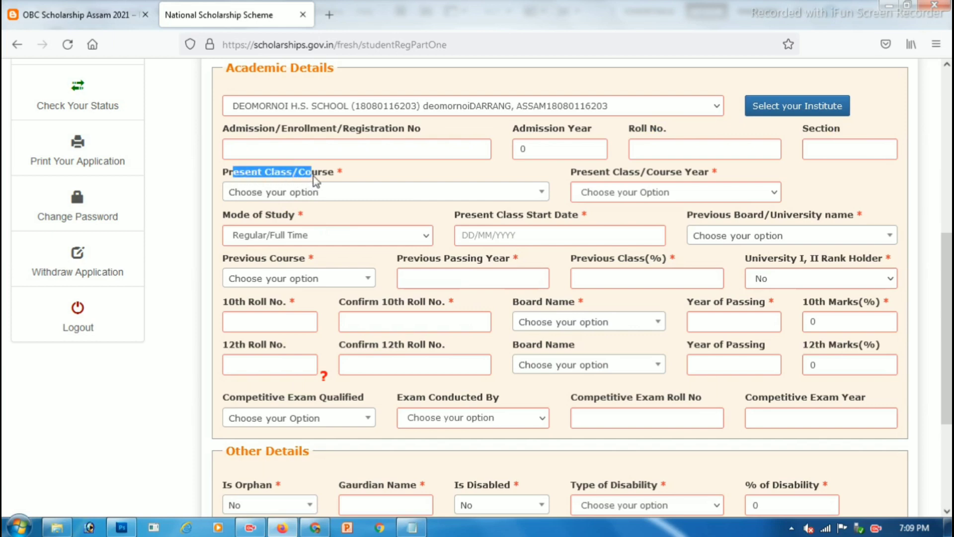
click(323, 194)
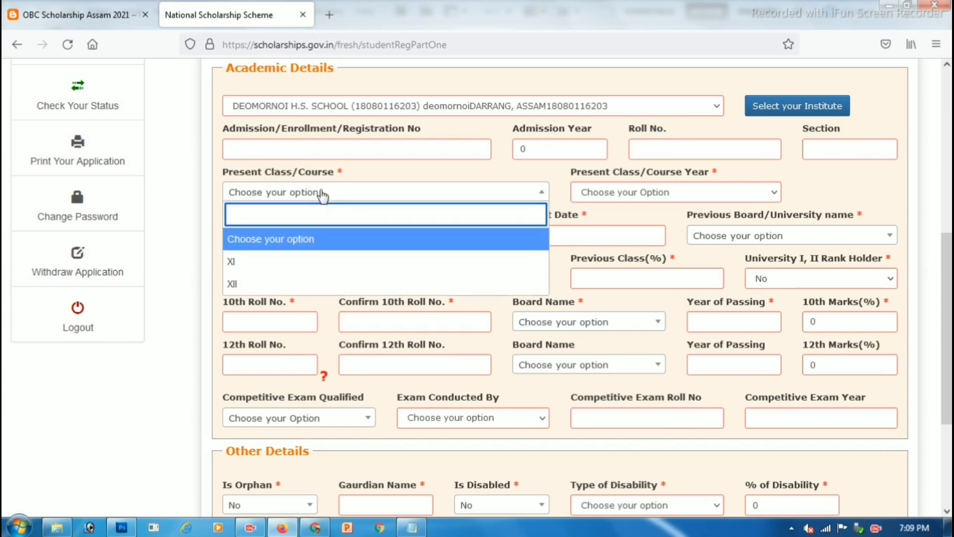
click(268, 284)
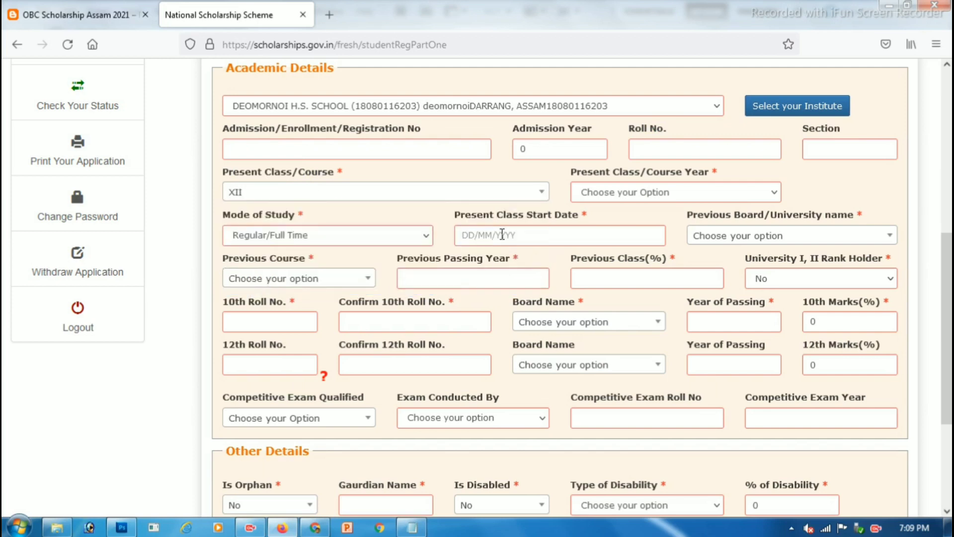
Step: Set course year to 1 and keep Regular/Full Time as the mode of study
drag(592, 173, 694, 174)
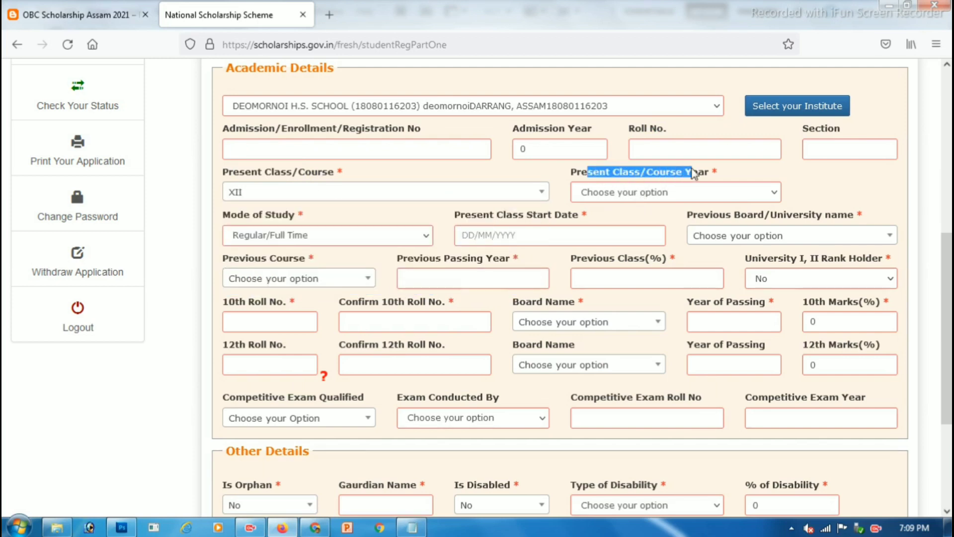
click(635, 195)
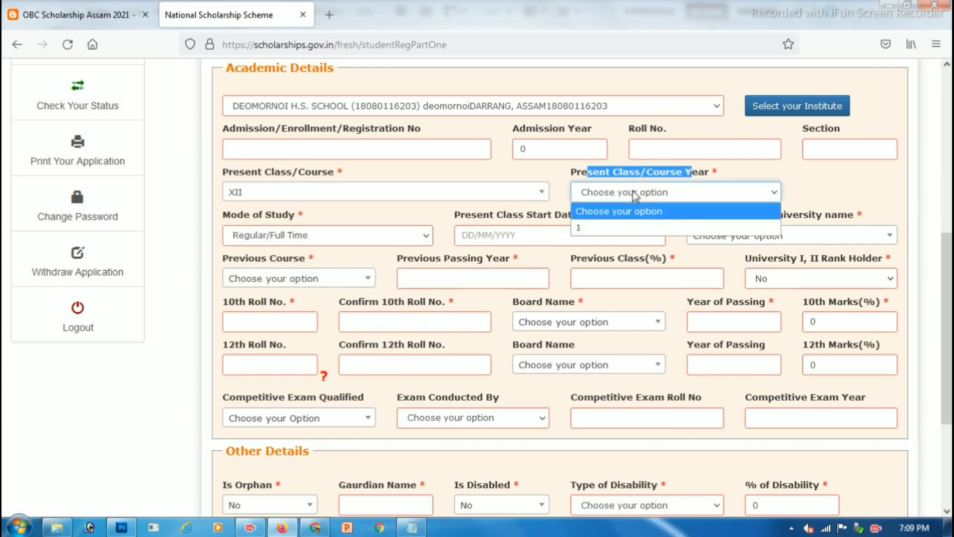
click(618, 227)
scroll(614, 229, down, 3)
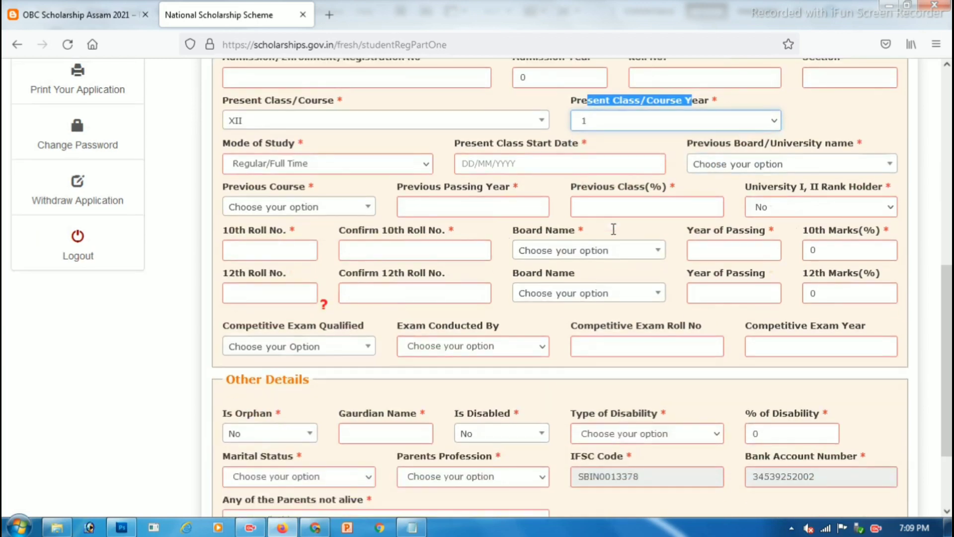
drag(237, 143, 293, 143)
click(277, 170)
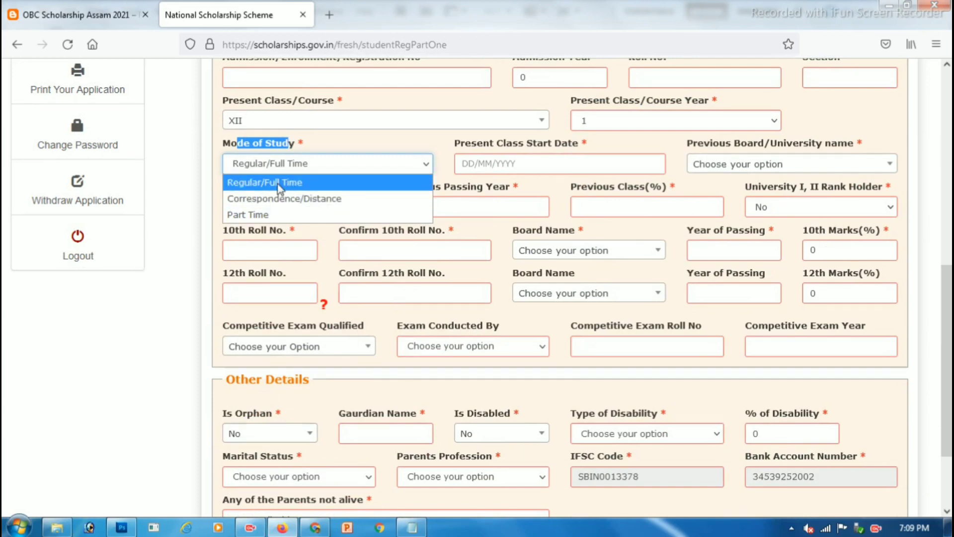
click(256, 184)
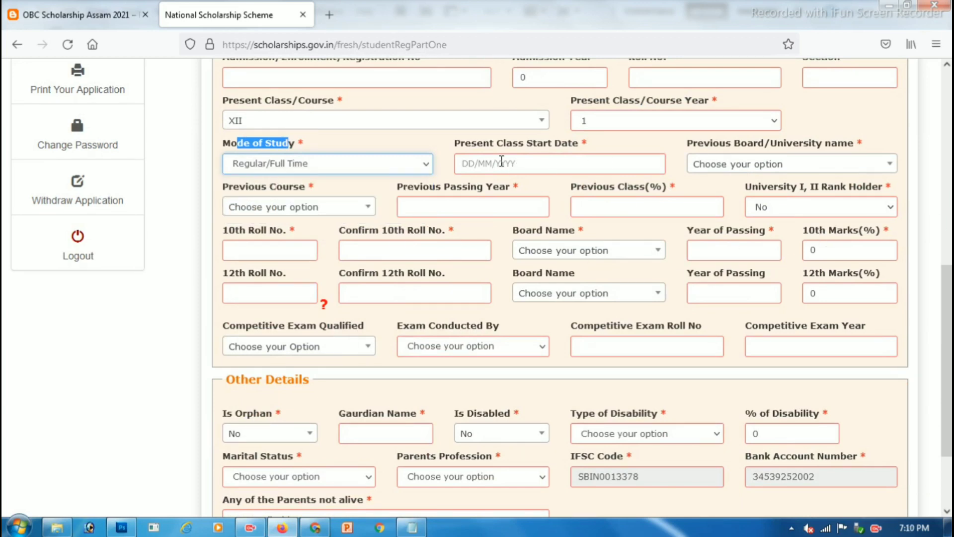
Step: Pick 01/01/2021 as the present class start date
drag(486, 147, 580, 148)
click(541, 161)
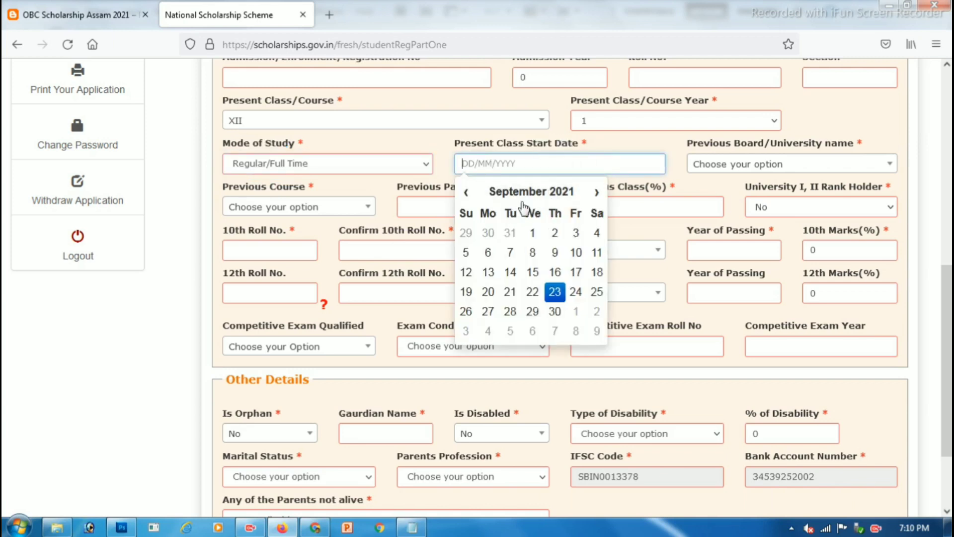
click(562, 199)
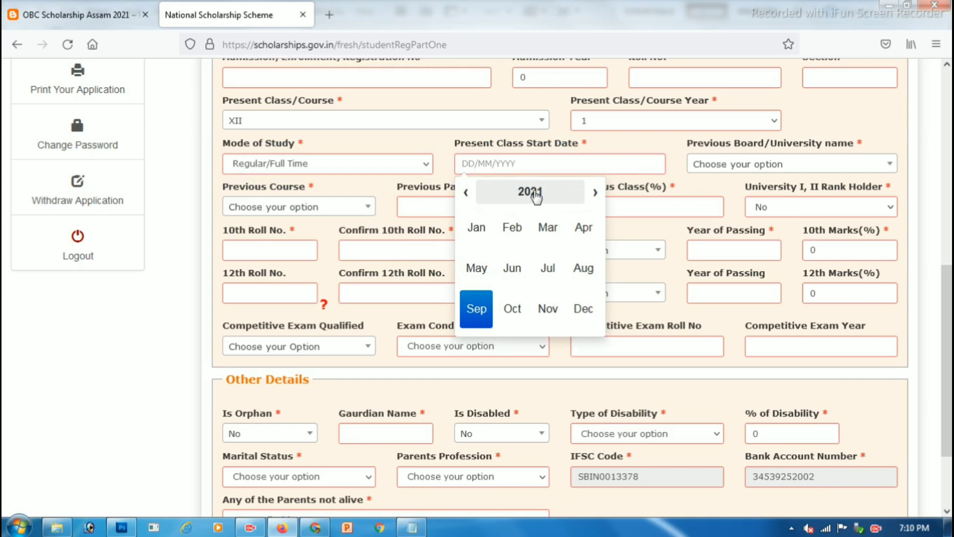
click(477, 231)
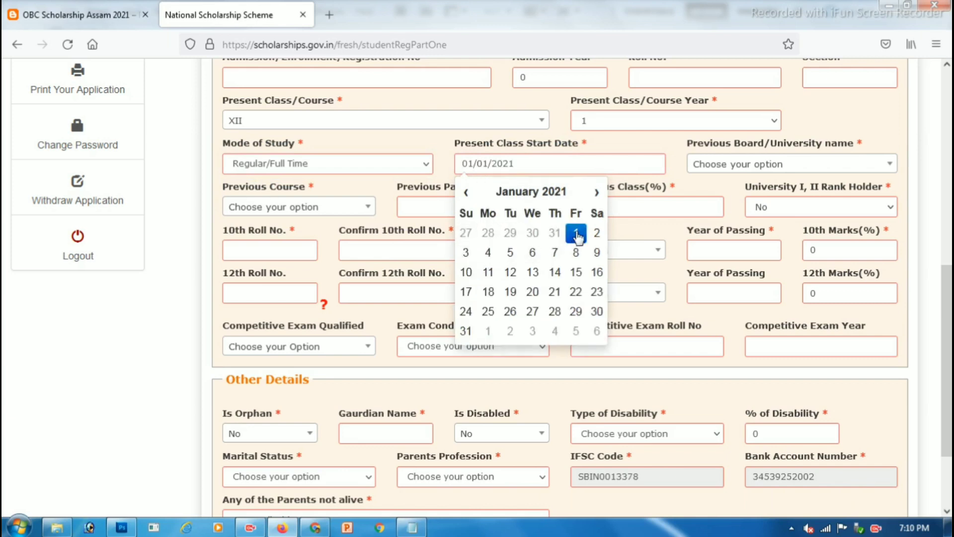
drag(711, 144, 780, 146)
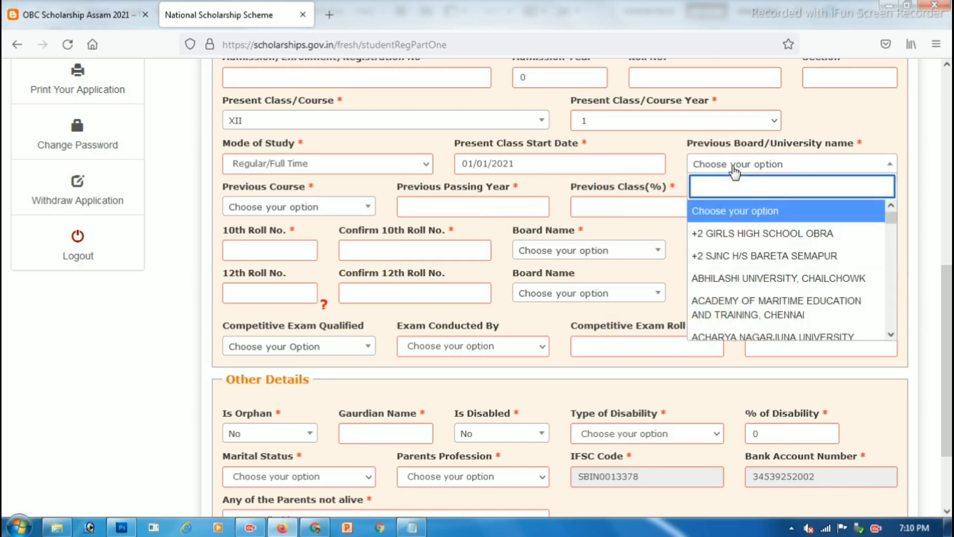
Step: Set the previous board to BOARD OF SECONDARY EDUCATION, ASSAM and previous course to 10th
text(BOAR)
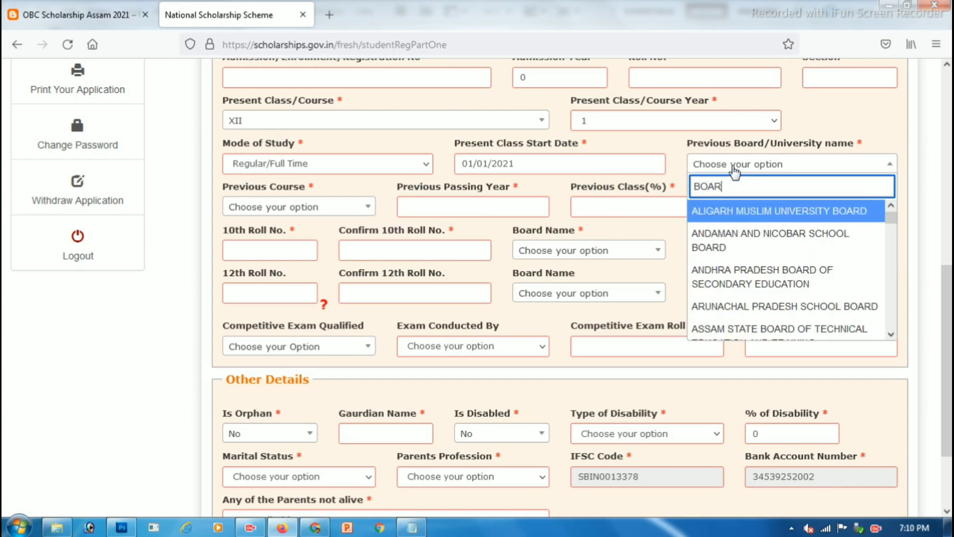
key(Down)
key(Down)
key(Down)
key(Down)
key(Down)
key(Down)
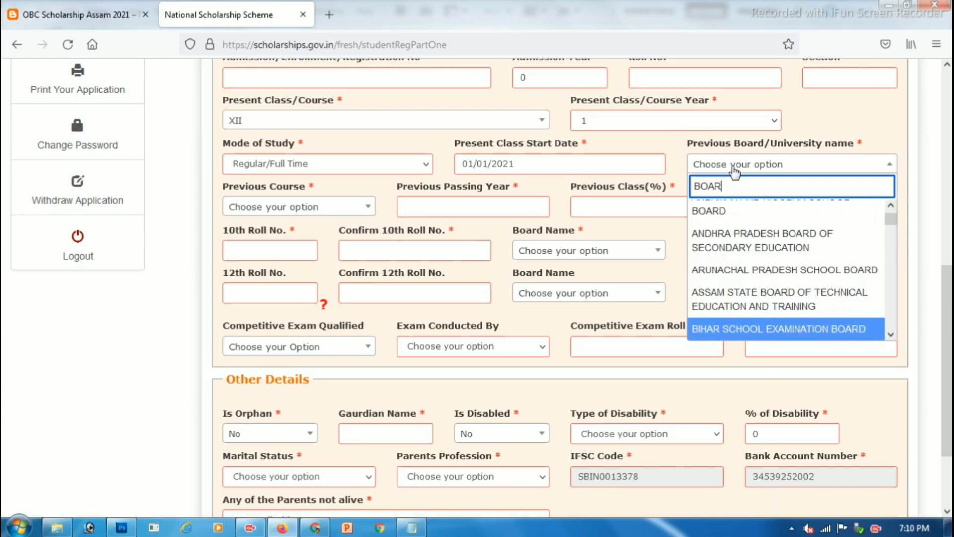
key(Down)
key(Down)
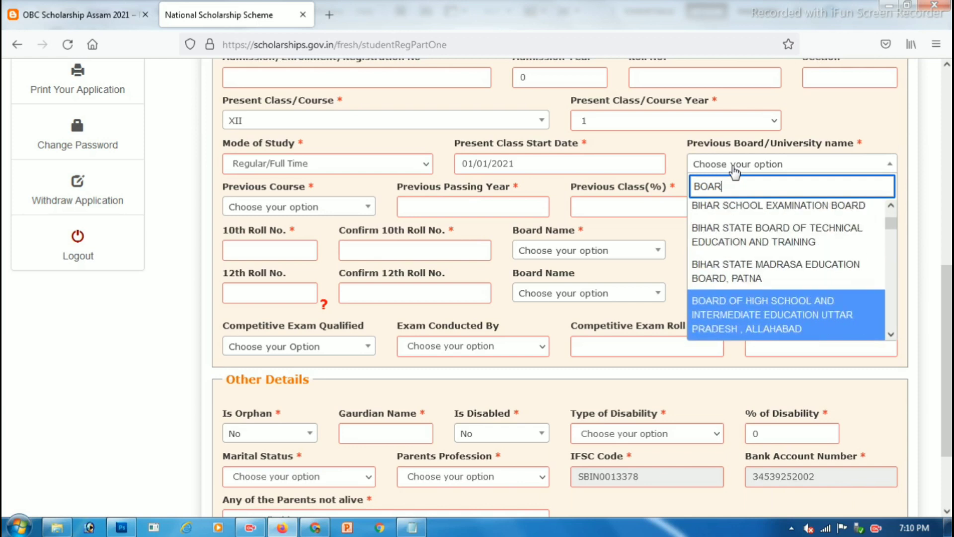
key(Down)
key(Down)
key(Down)
key(Down)
key(Down)
key(Down)
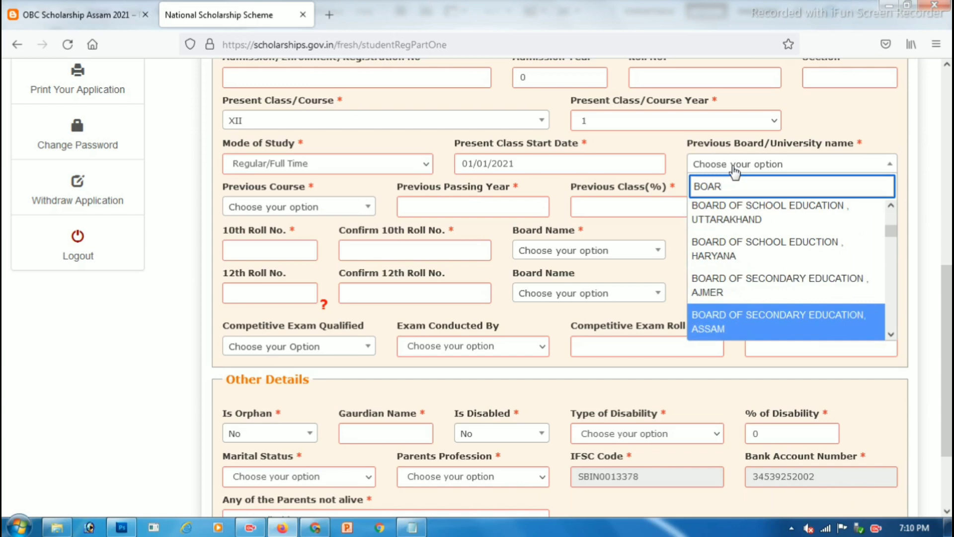
key(Return)
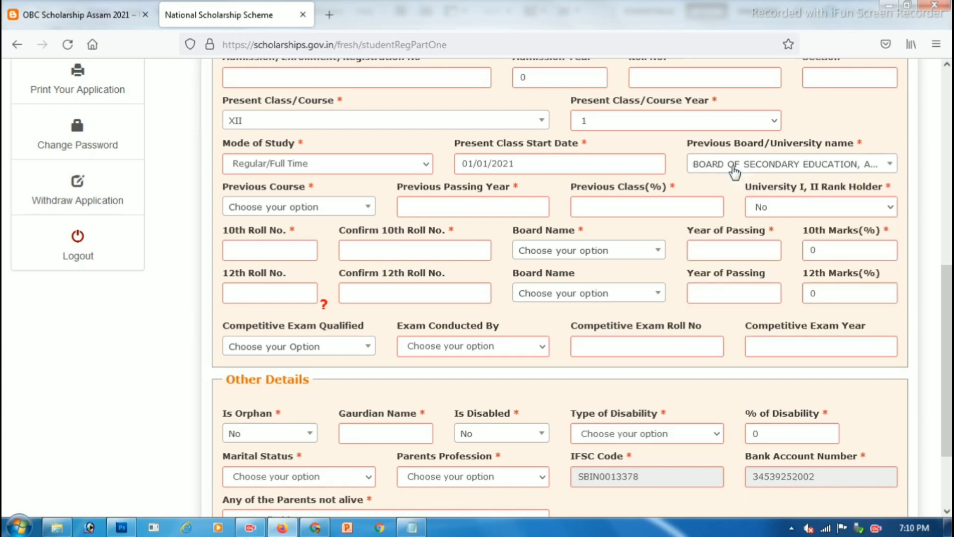
click(258, 206)
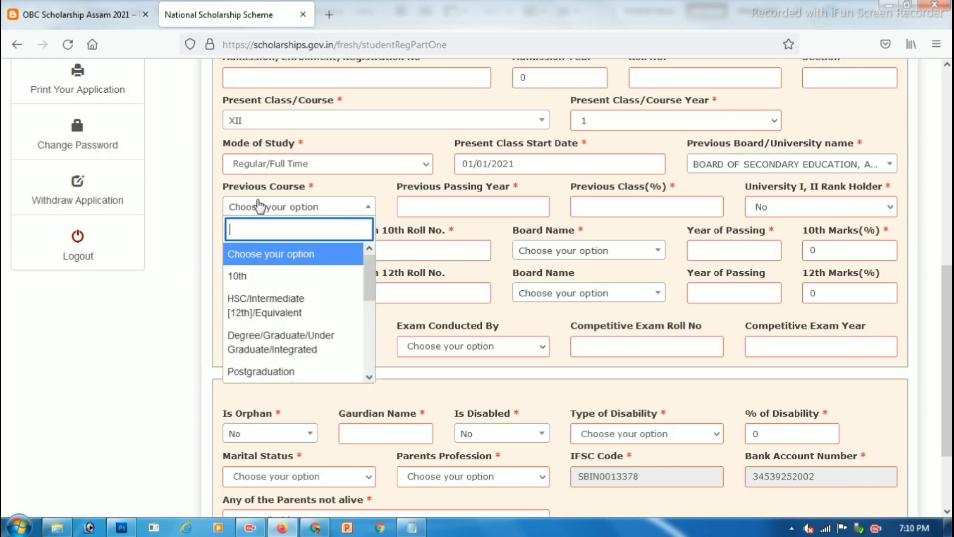
click(255, 275)
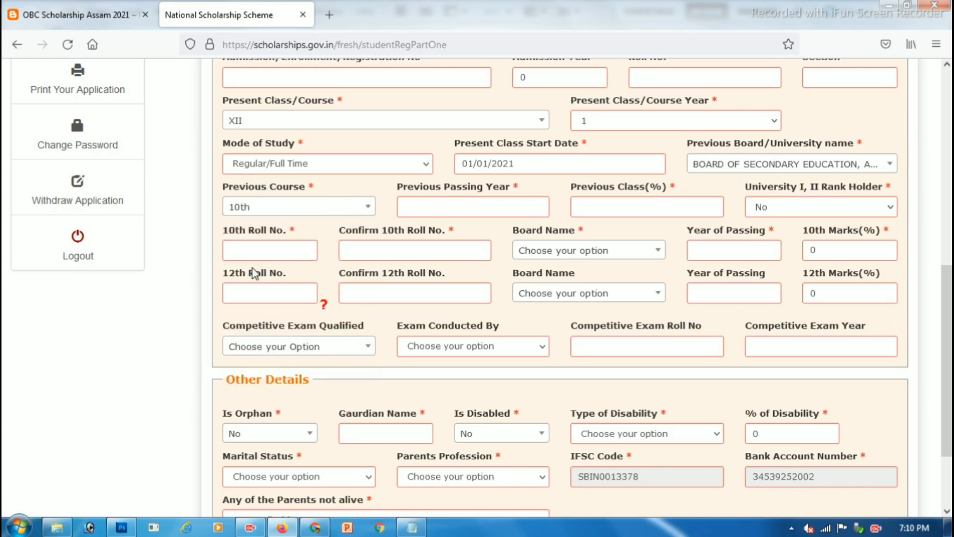
Step: Enter 2019 as previous passing year and 60 as previous class percentage
drag(409, 187, 504, 208)
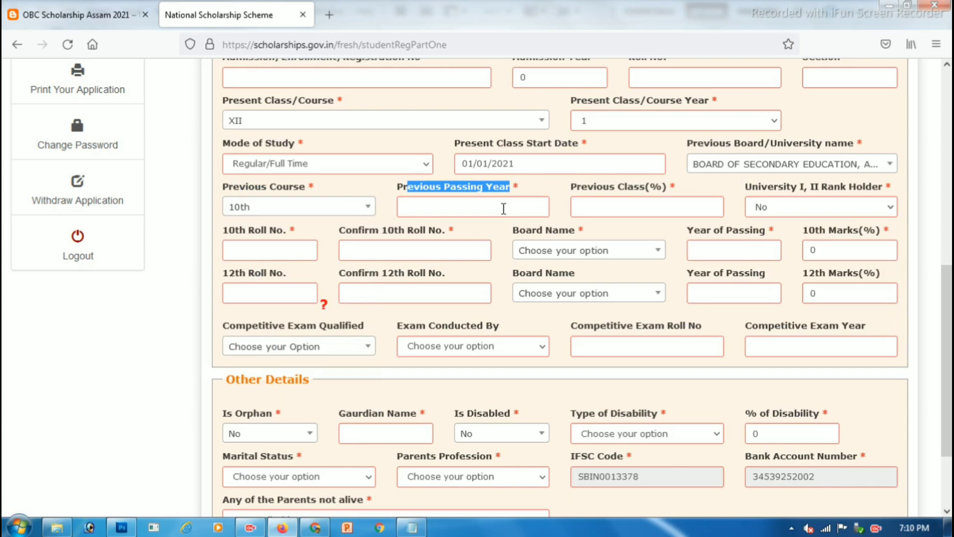
click(446, 207)
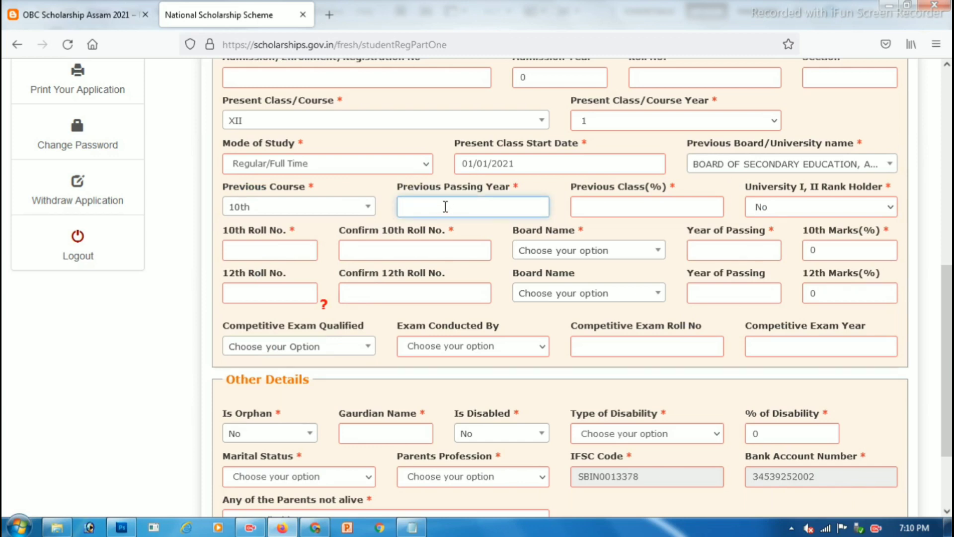
text(2019)
click(618, 201)
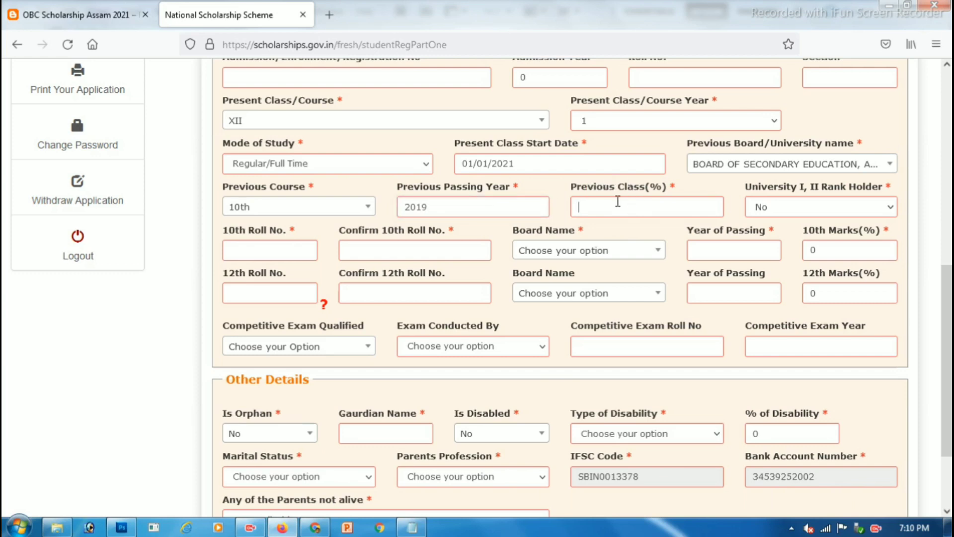
text(60)
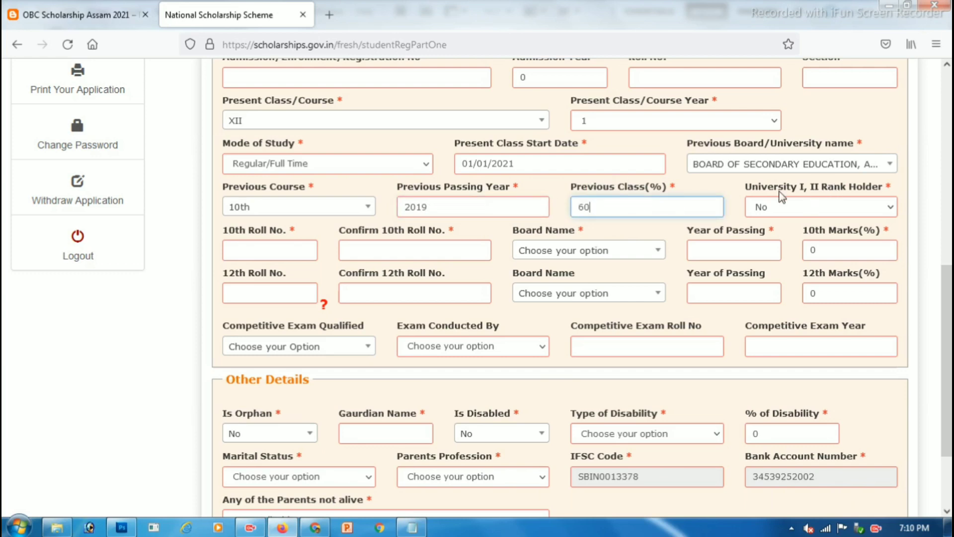
drag(768, 188, 828, 189)
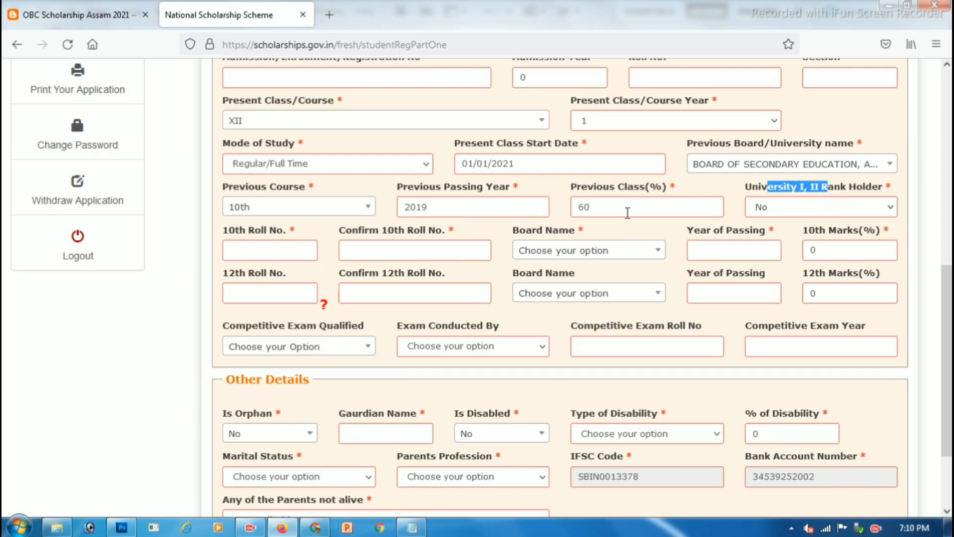
scroll(628, 213, down, 1)
drag(225, 159, 269, 159)
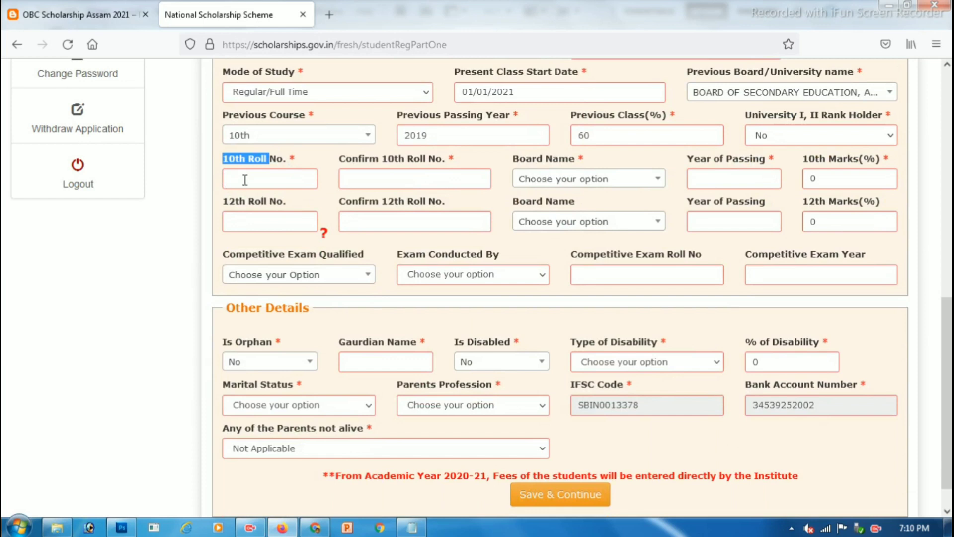
Step: Enter the numeric 10th roll number and type it again in the confirmation field
click(284, 164)
drag(239, 160, 301, 161)
click(263, 179)
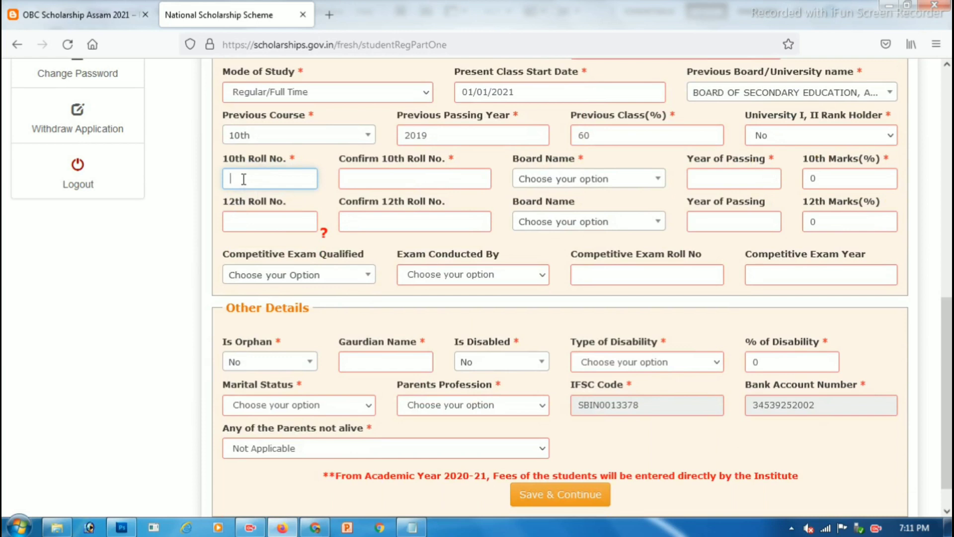
text(1)
click(427, 158)
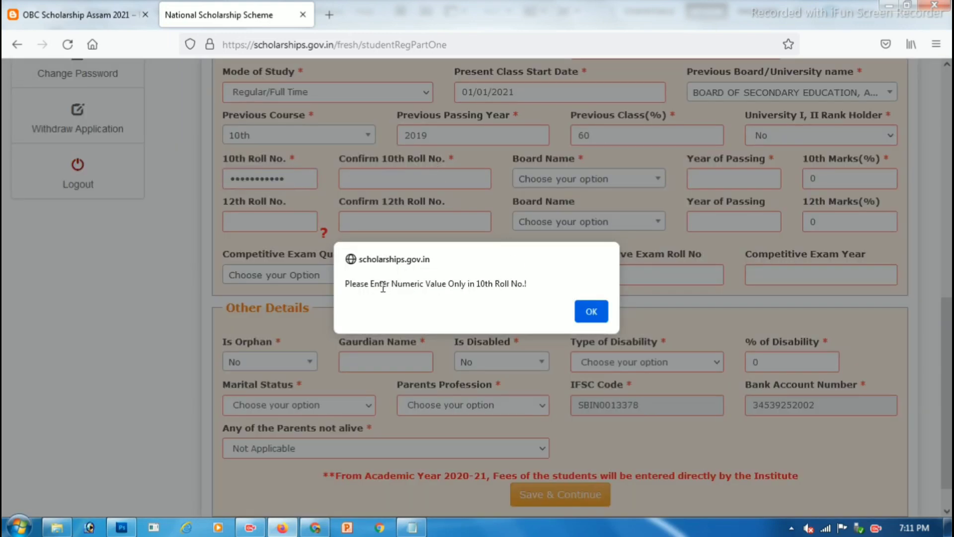
click(589, 311)
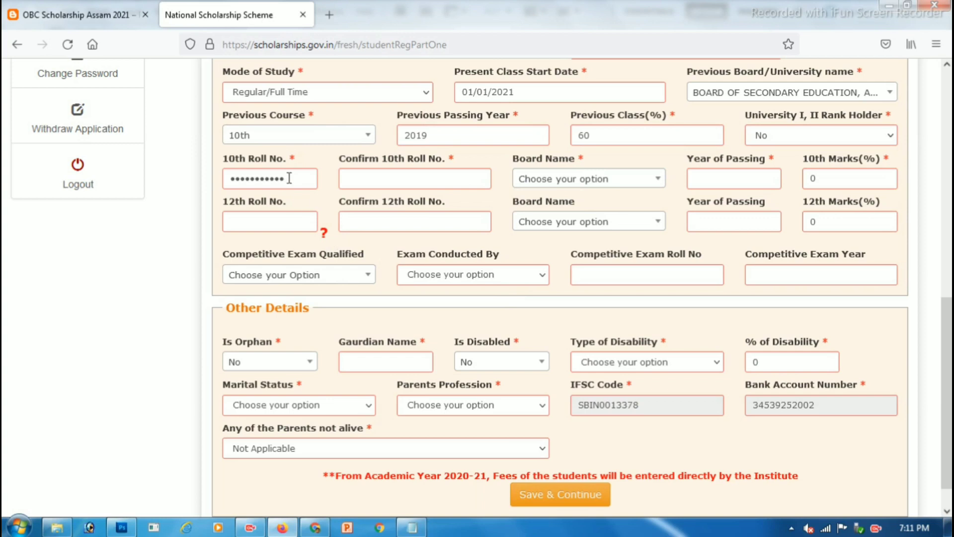
drag(289, 178, 217, 182)
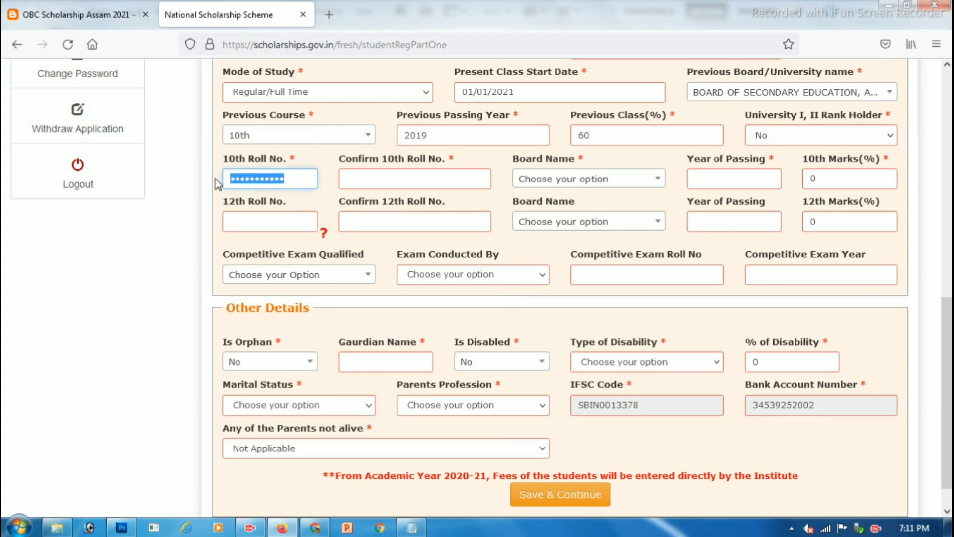
text(•••)
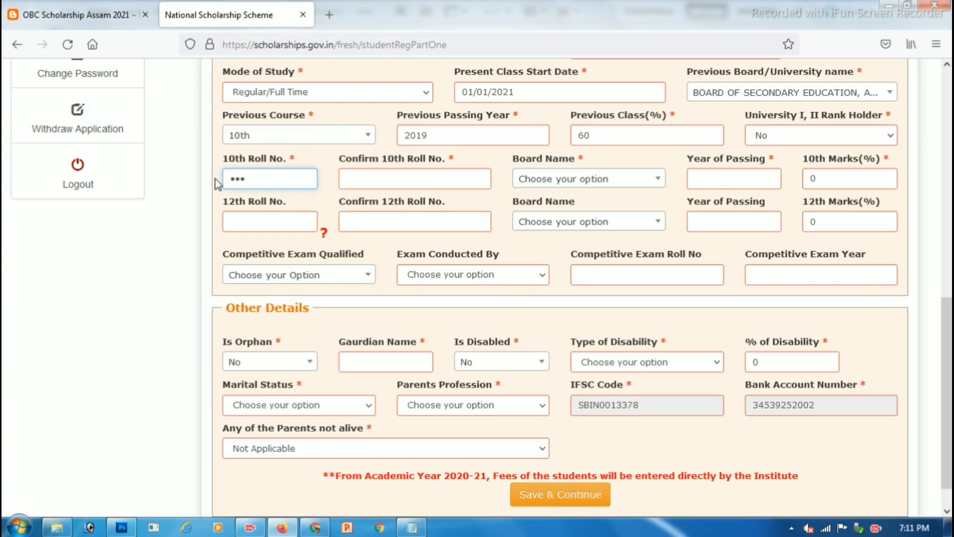
key(BackSpace)
key(BackSpace)
key(BackSpace)
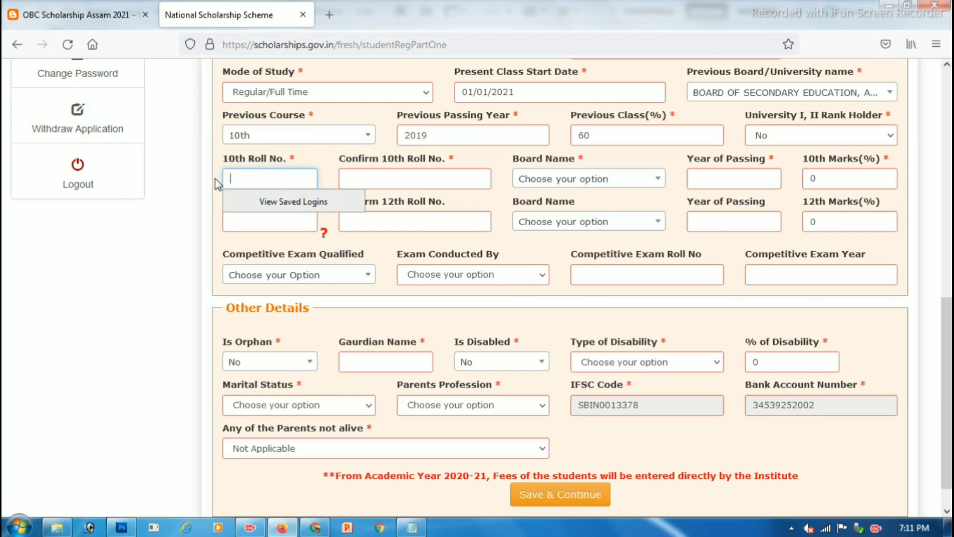
text(••)
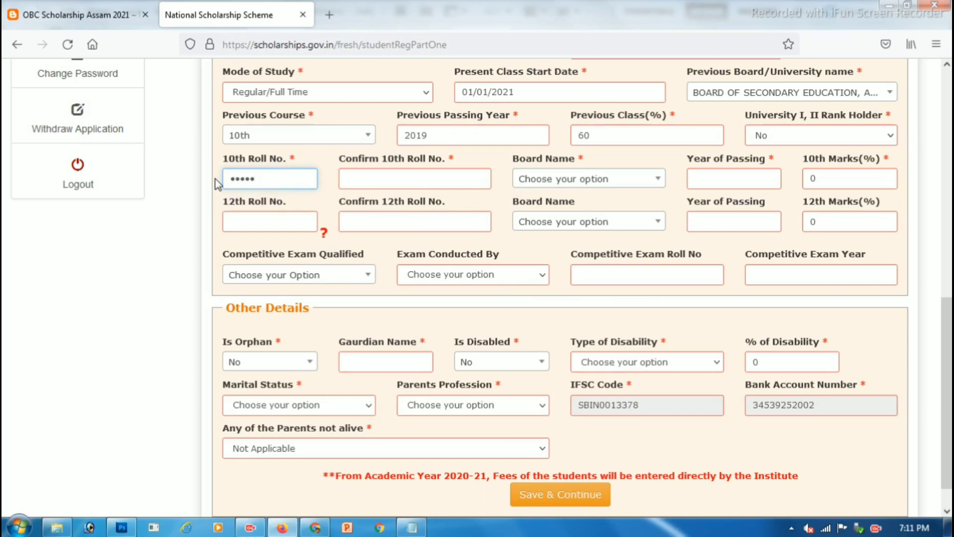
key(Tab)
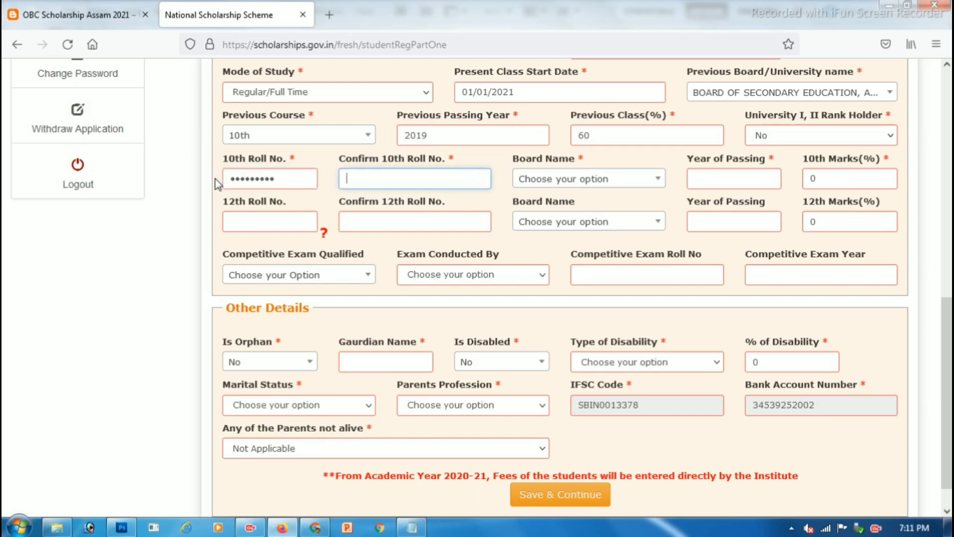
Step: Choose BOARD OF SECONDARY EDUCATION, ASSAM as the 10th board
drag(520, 158, 590, 158)
click(593, 181)
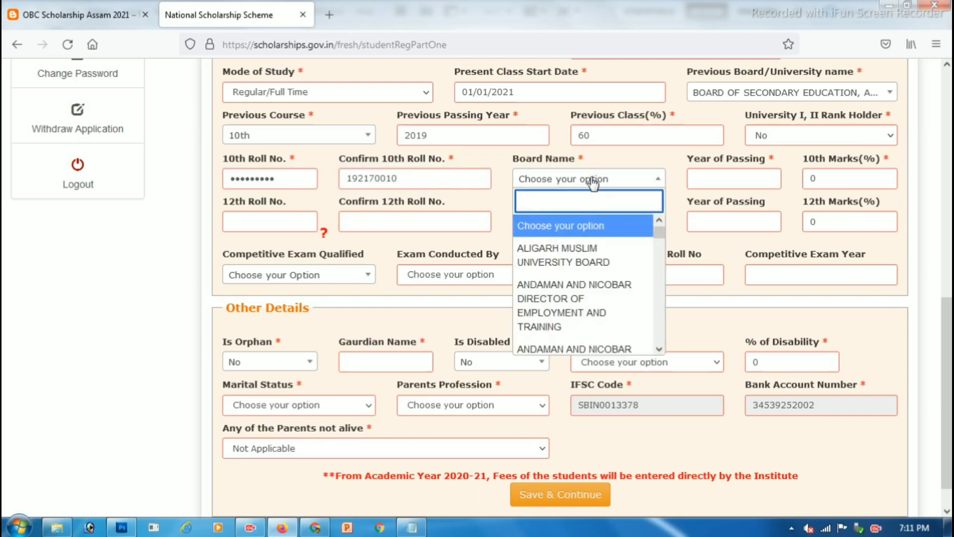
text(BOARD)
key(Down)
key(Down)
key(Down)
key(Down)
key(Down)
key(Down)
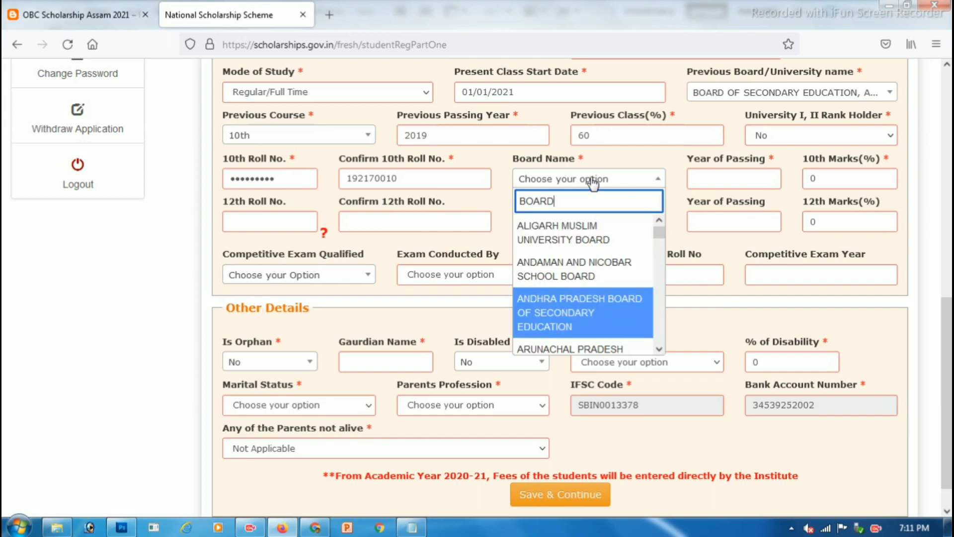
key(Down)
key(Down)
key(Down)
key(Down)
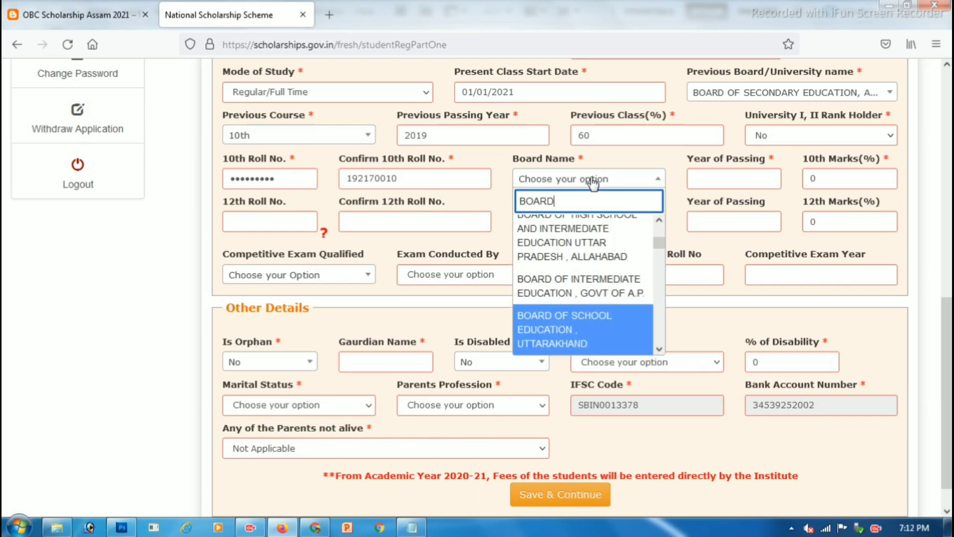
key(Down)
key(Down)
key(Down)
key(Down)
key(Up)
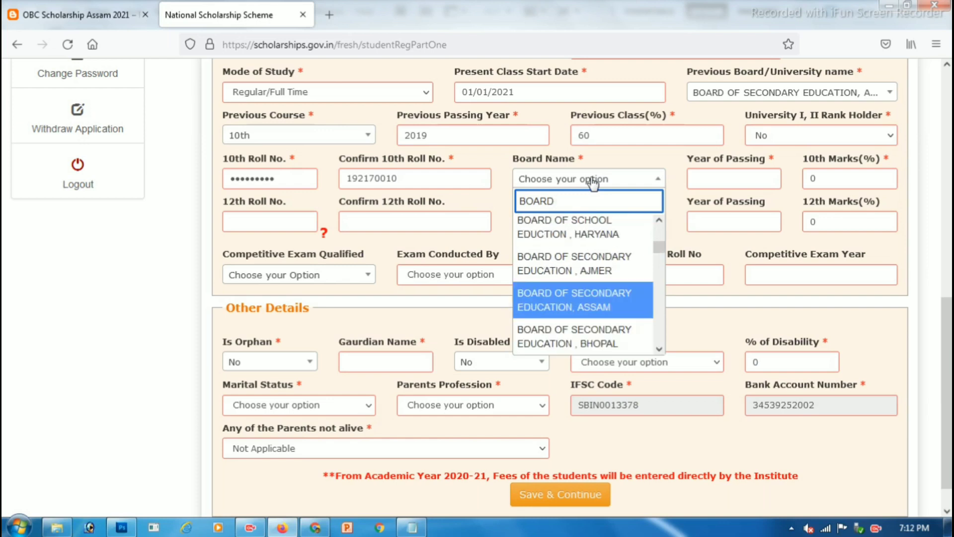
key(Return)
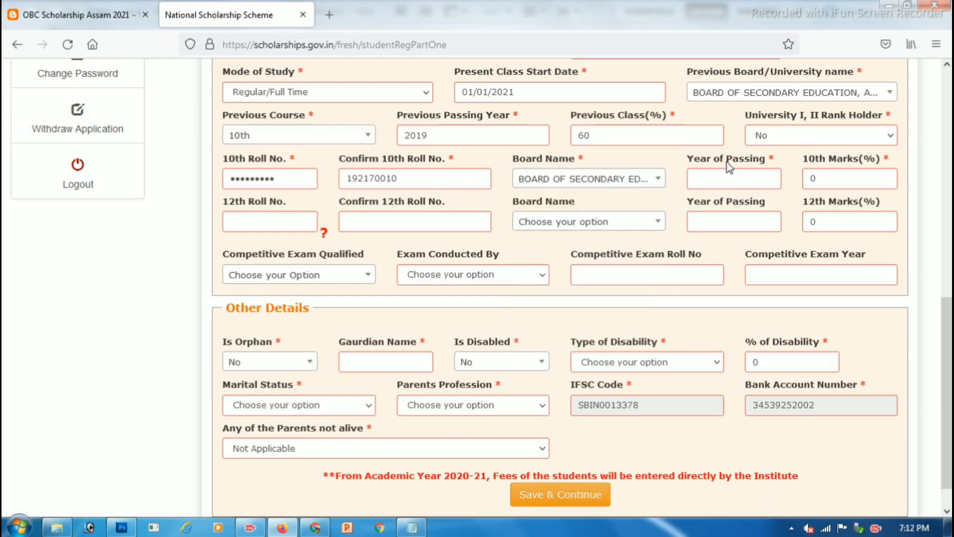
Step: Enter 2019 as the 10th year of passing and 60 as the marks percentage
click(713, 179)
text(2019)
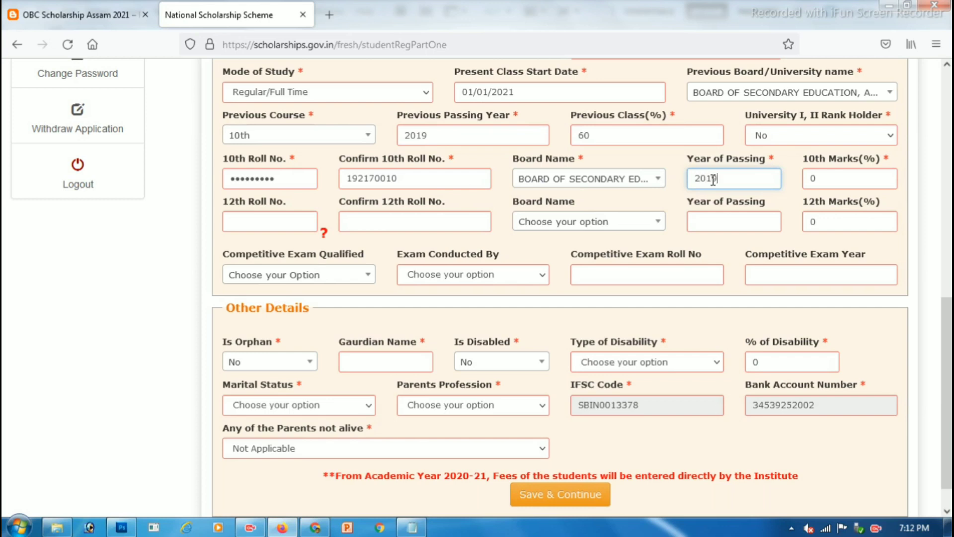
click(825, 180)
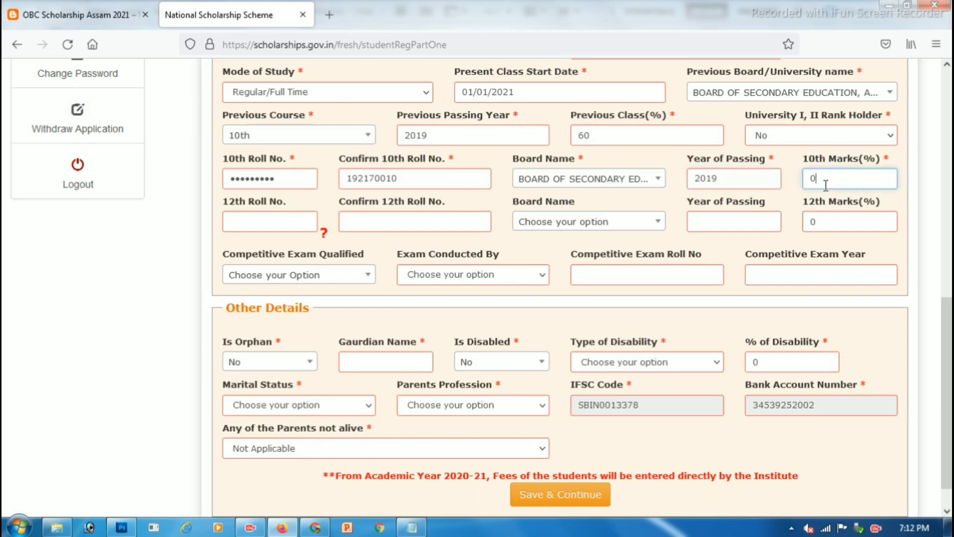
text(60)
scroll(547, 226, down, 1)
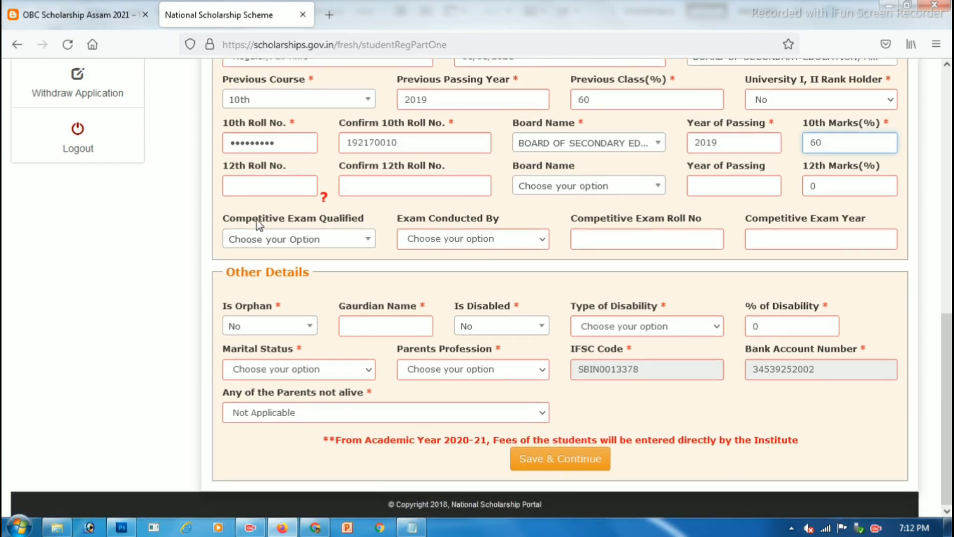
drag(258, 218, 328, 222)
drag(400, 218, 471, 221)
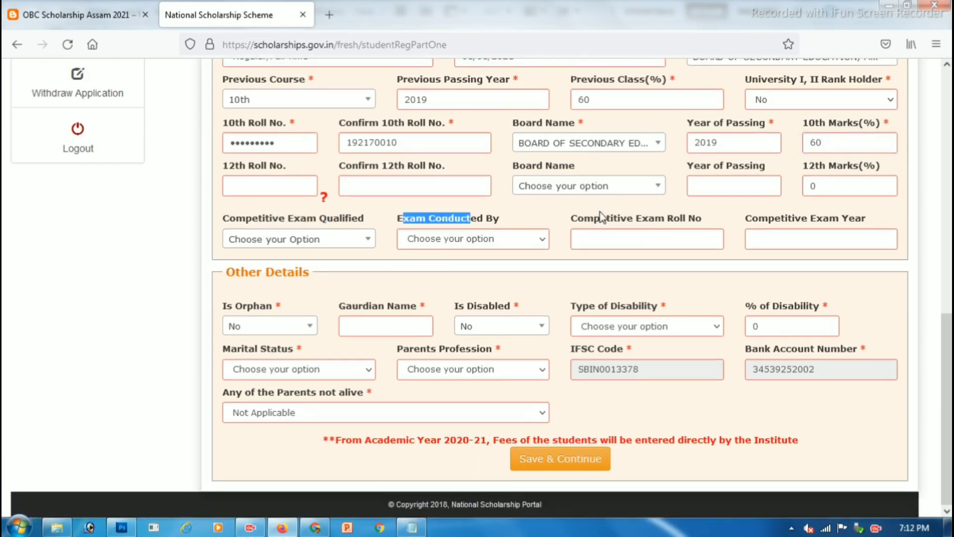
drag(595, 218, 681, 221)
drag(785, 219, 836, 219)
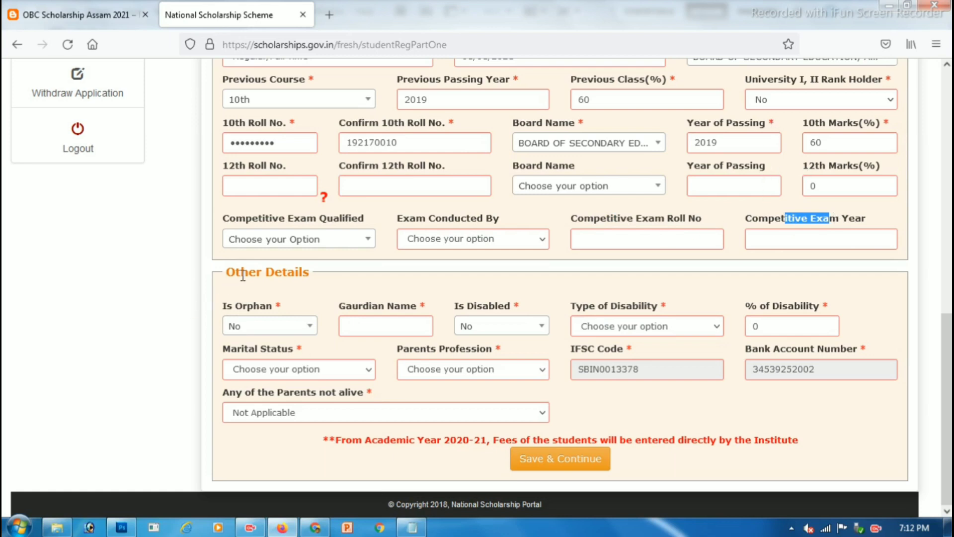
drag(236, 273, 282, 278)
drag(227, 306, 262, 312)
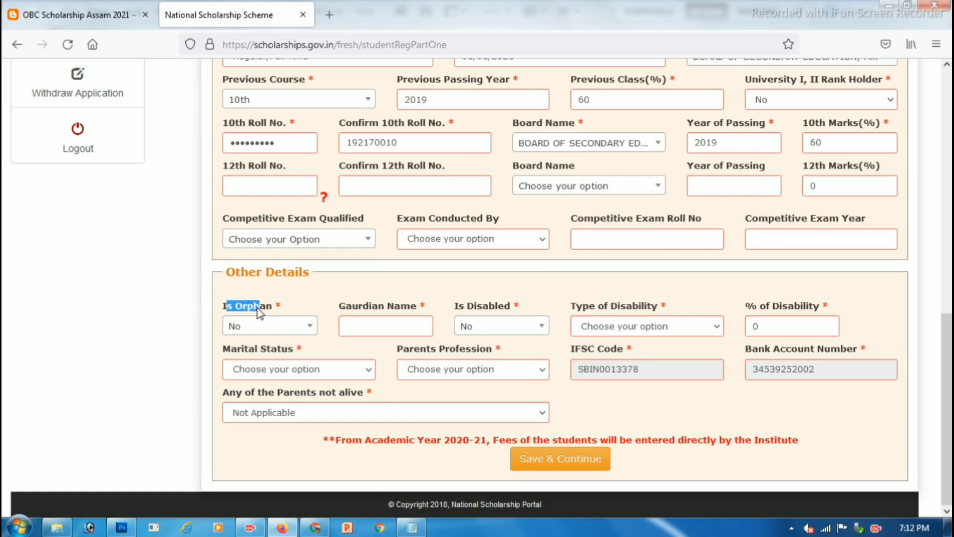
Step: Keep Is Orphan as No and type the guardian's full name in Gaurdian Name
click(283, 327)
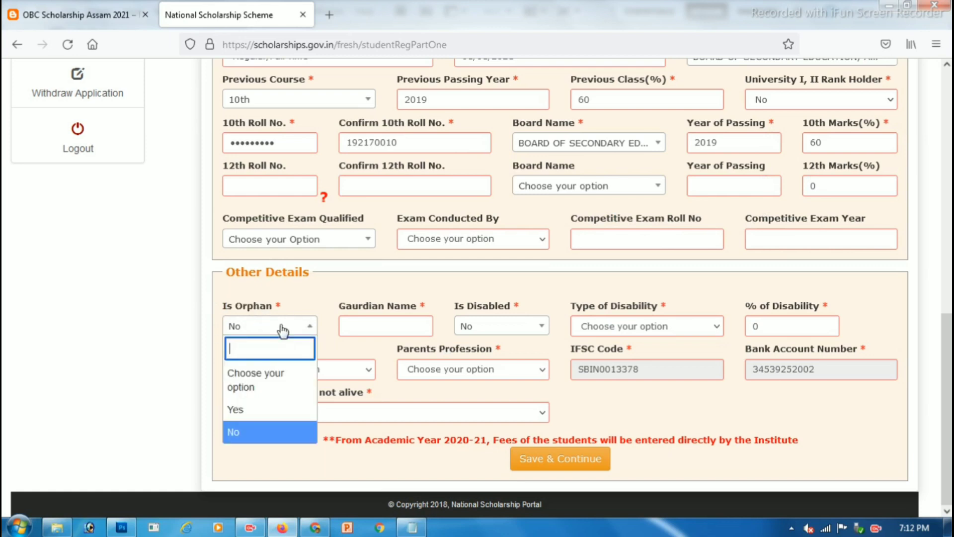
click(260, 432)
drag(360, 307, 411, 311)
click(397, 322)
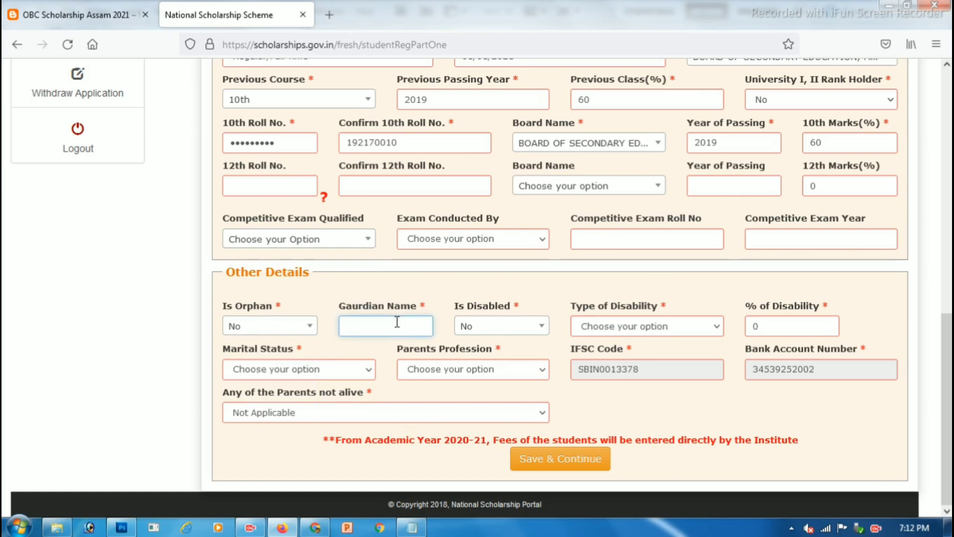
key(Tab)
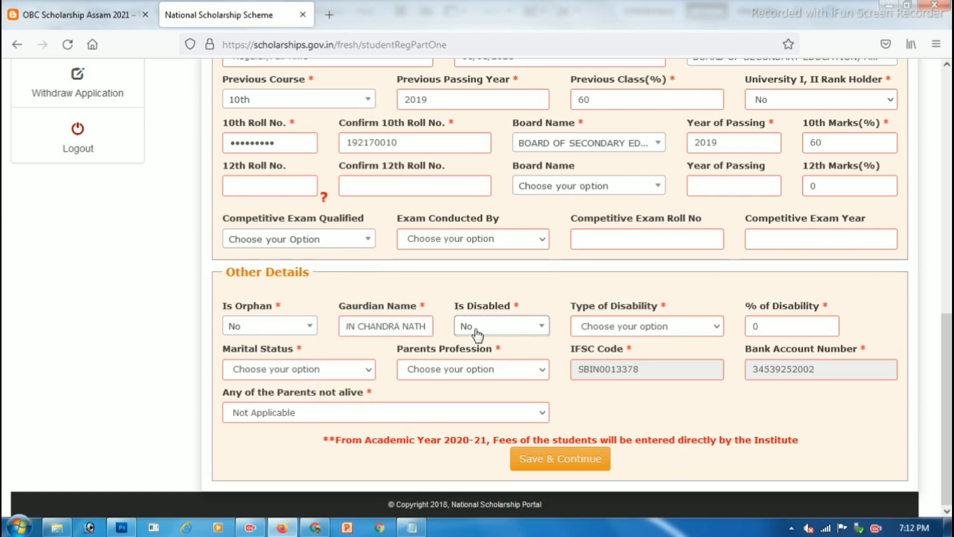
Step: Look through the Type of Disability options and close the list without choosing one
click(627, 327)
click(628, 327)
click(628, 327)
click(627, 327)
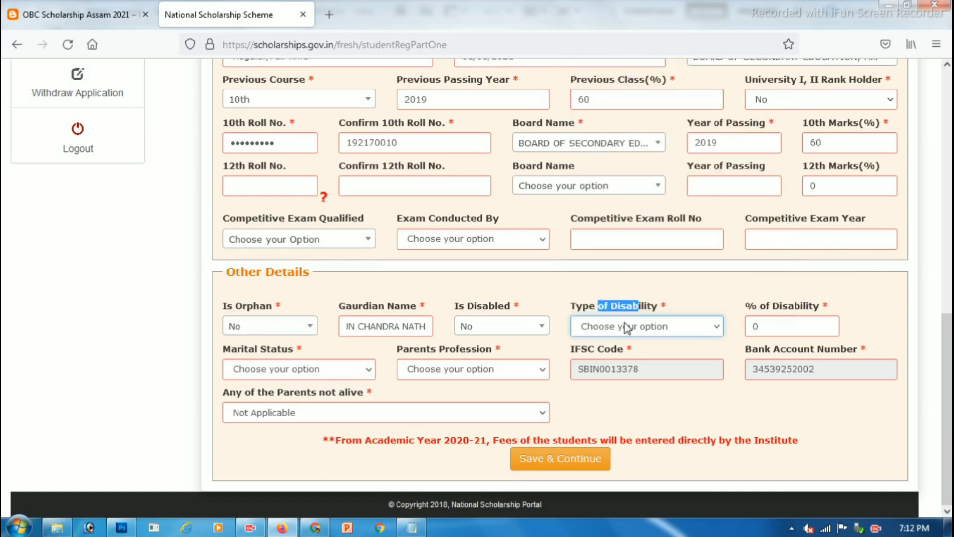
click(628, 327)
scroll(627, 259, down, 2)
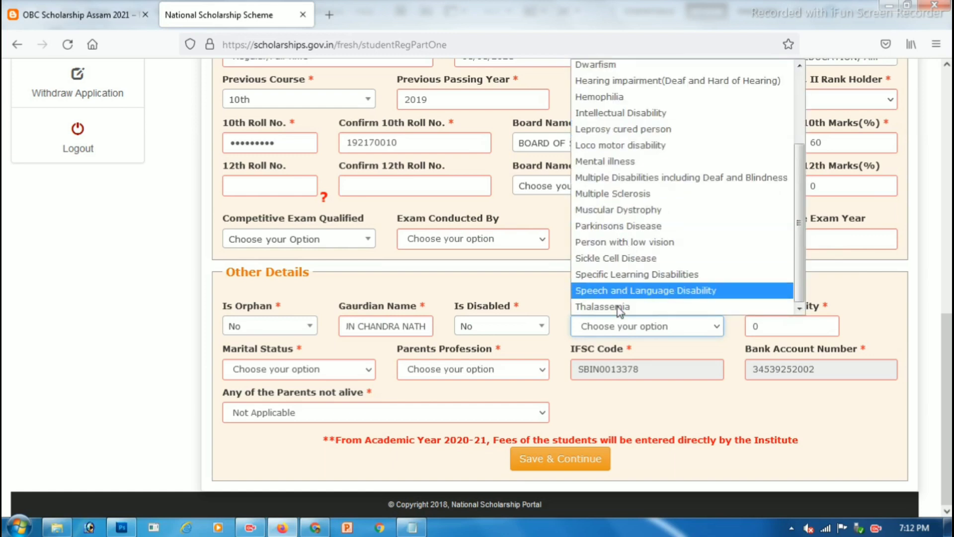
scroll(656, 269, up, 2)
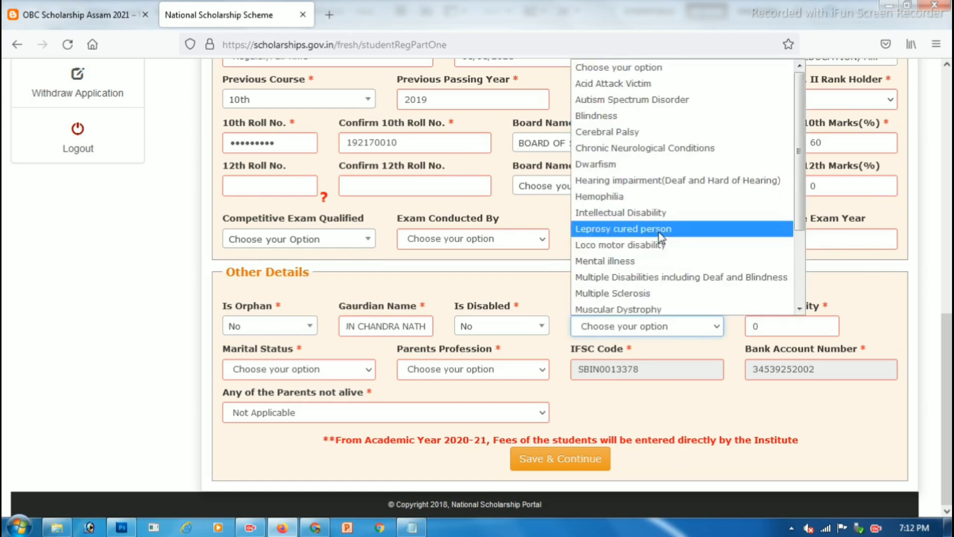
click(618, 74)
drag(757, 306, 788, 305)
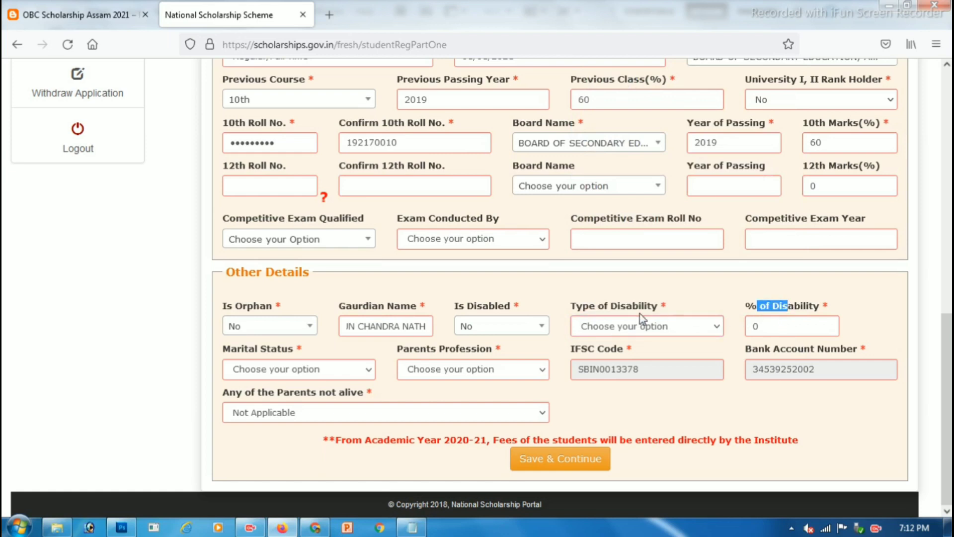
drag(225, 350, 271, 367)
click(272, 368)
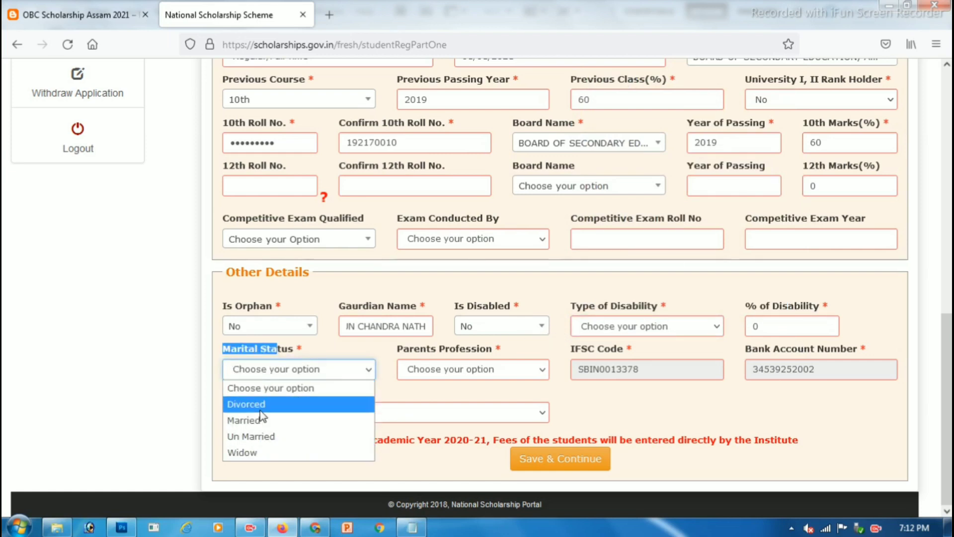
Step: Set Marital Status to Un Married and Parents Profession to Others
click(276, 438)
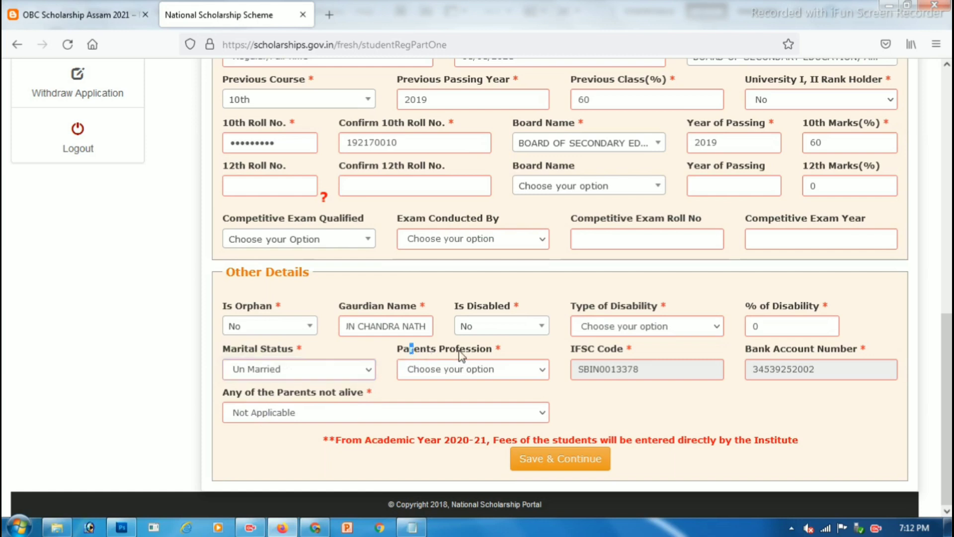
drag(413, 357, 446, 372)
click(447, 373)
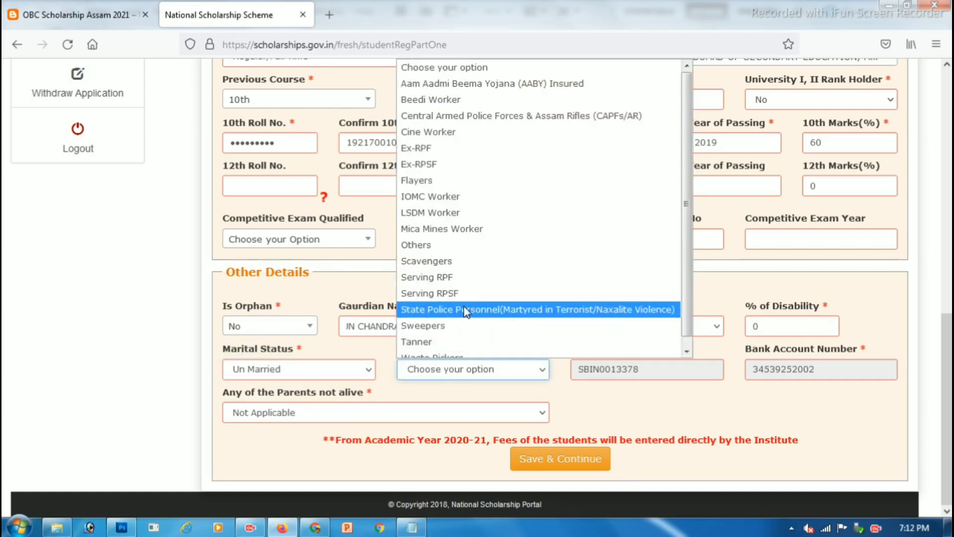
click(426, 245)
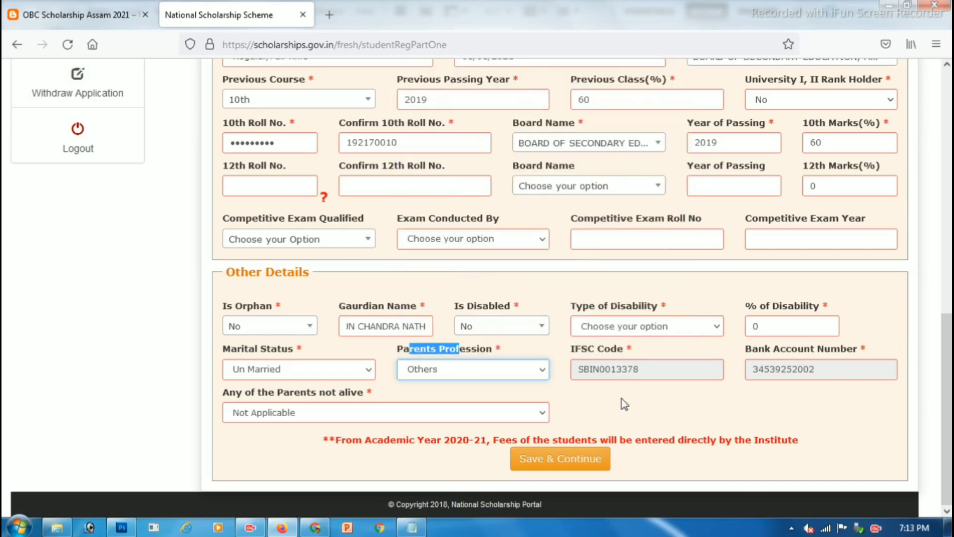
Step: Browse the Any of the Parents not alive options and keep it as Not Applicable
drag(576, 350, 596, 351)
drag(762, 350, 831, 350)
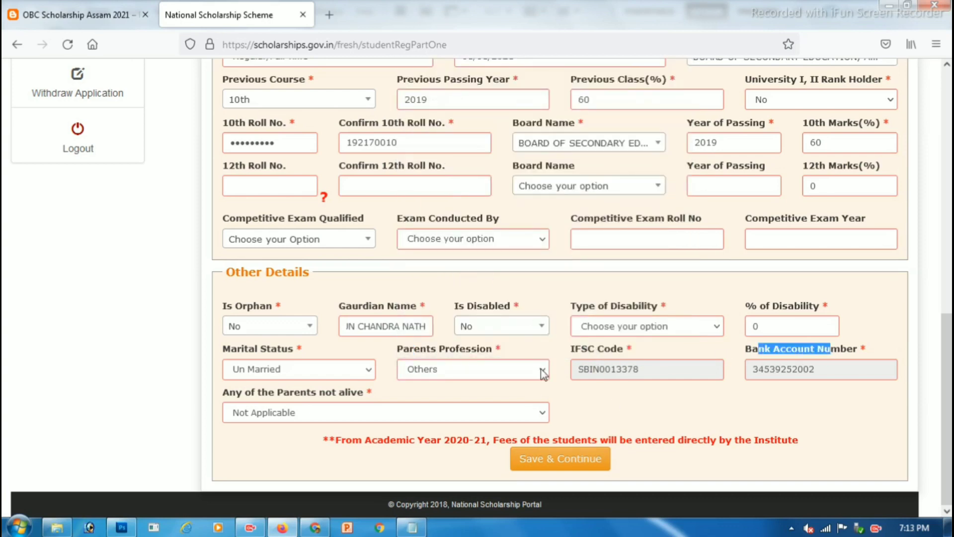
drag(244, 393, 349, 393)
click(298, 412)
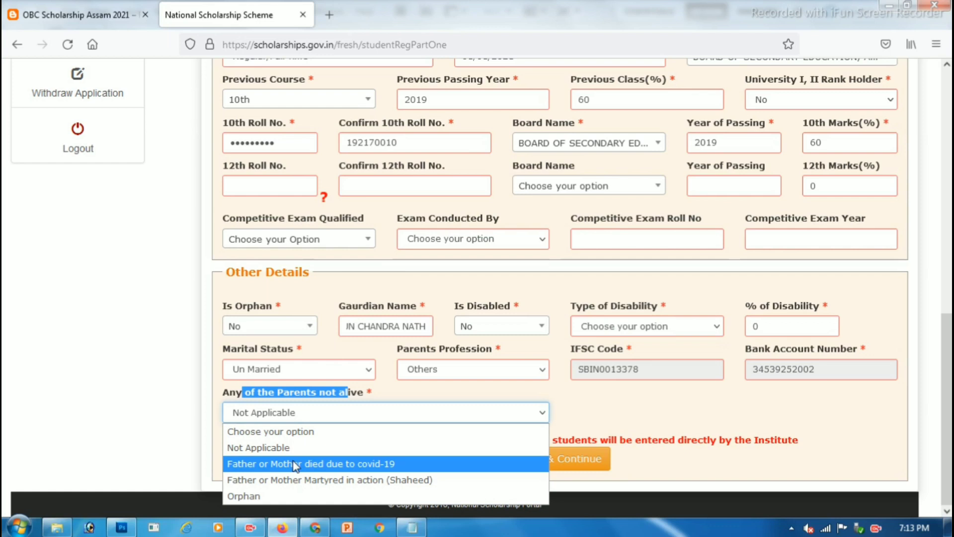
click(275, 449)
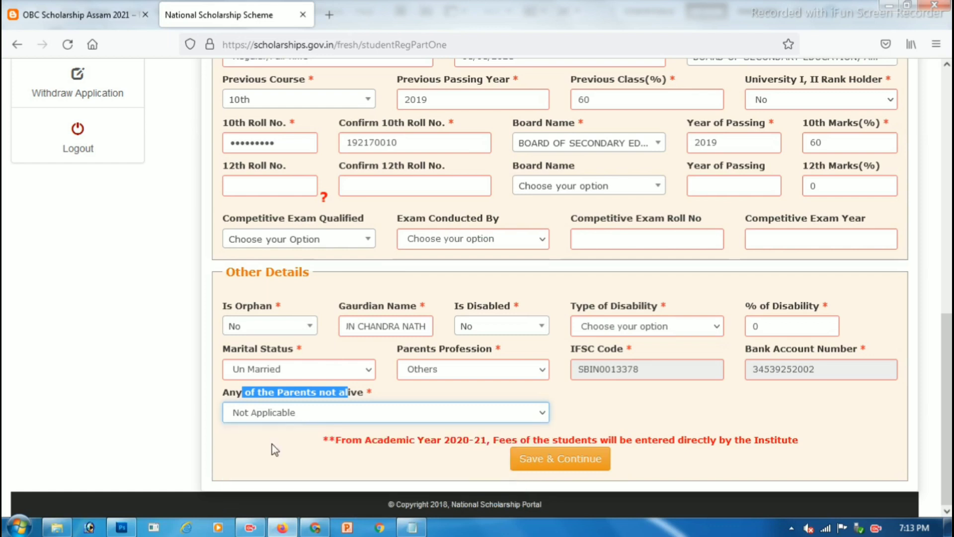
click(304, 415)
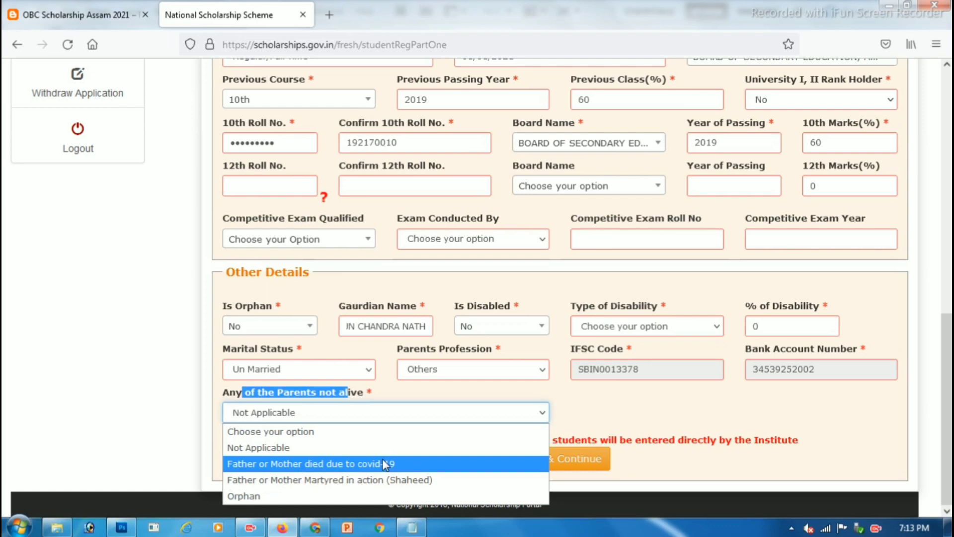
key(Down)
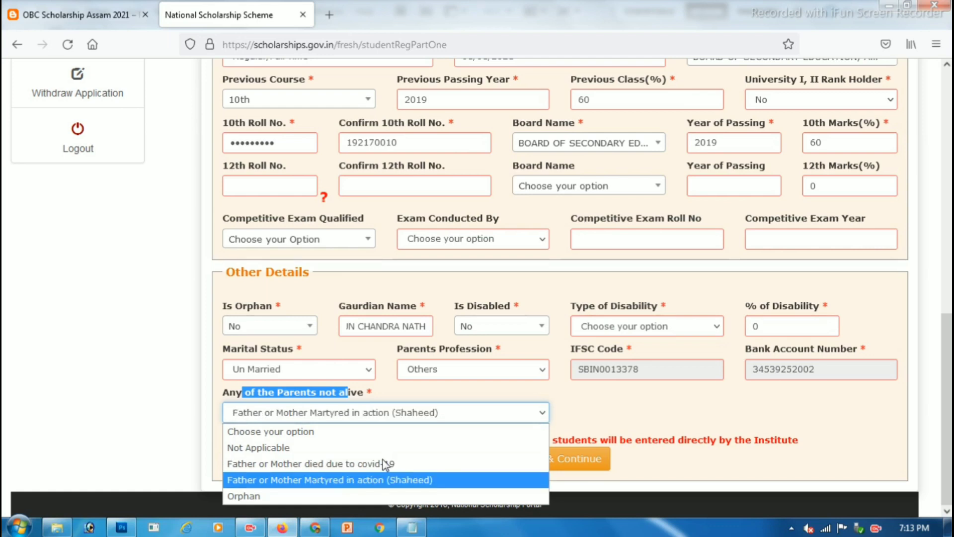
key(Down)
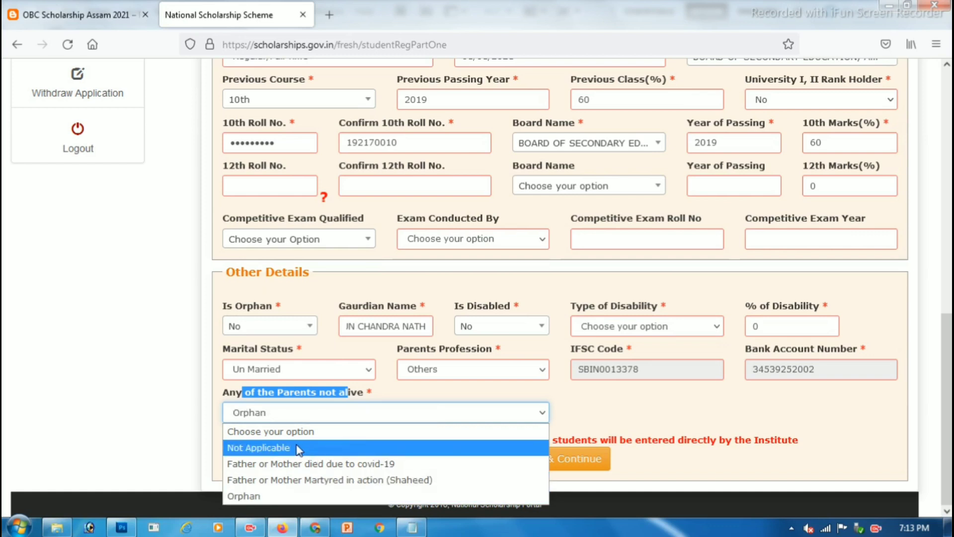
click(258, 447)
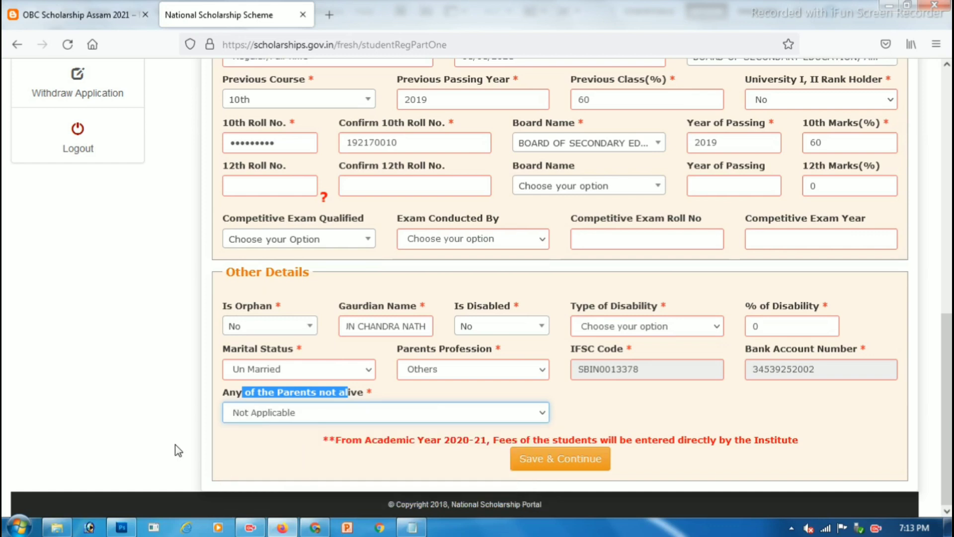
Step: Save the Other Details and continue to scheme selection
click(565, 460)
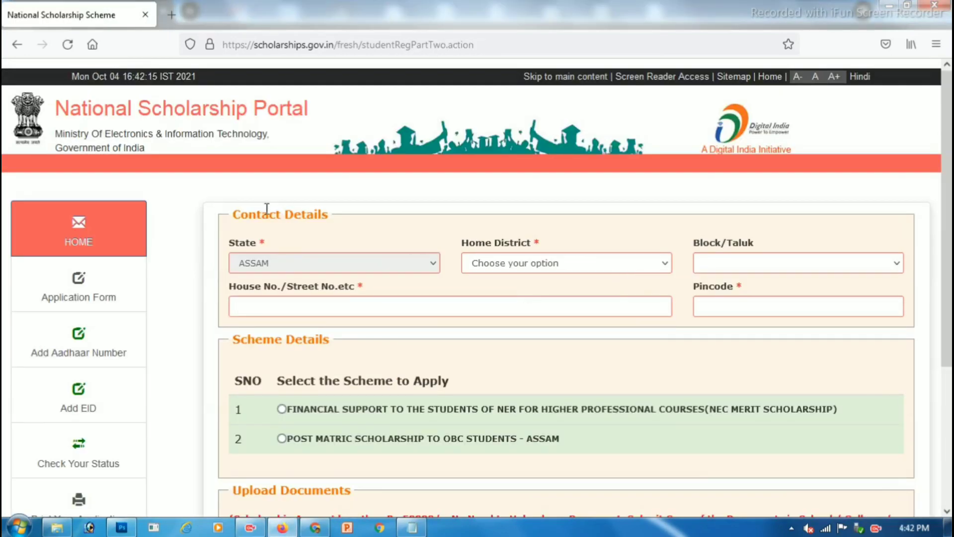
drag(267, 209, 347, 229)
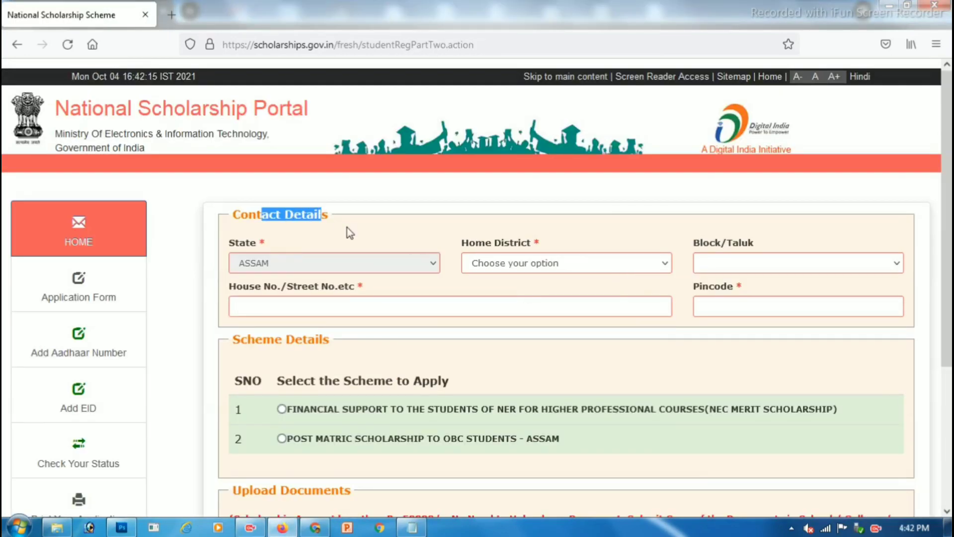
scroll(323, 267, down, 4)
drag(282, 188, 442, 184)
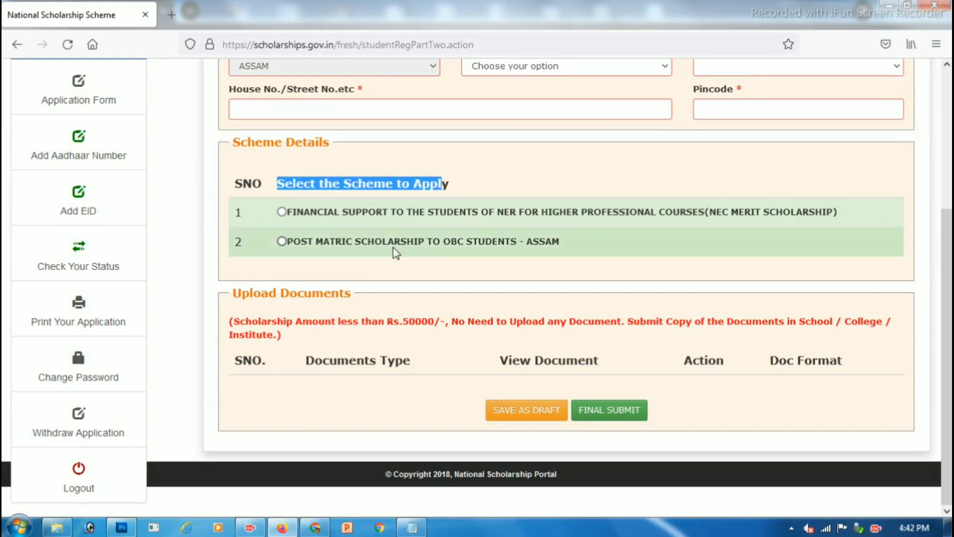
Step: Try the NEC Merit Scholarship, then the Post Matric OBC Assam scheme, reviewing its documents
click(282, 213)
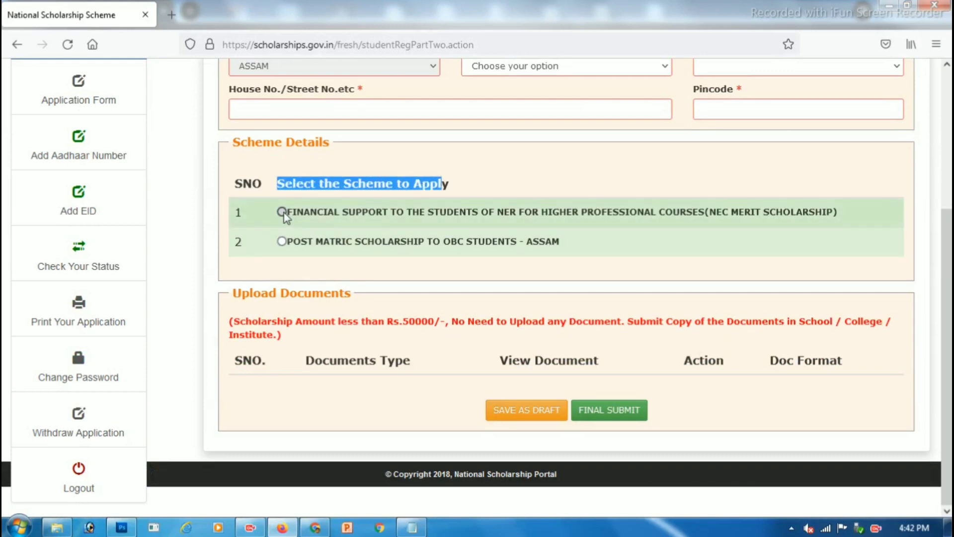
click(282, 242)
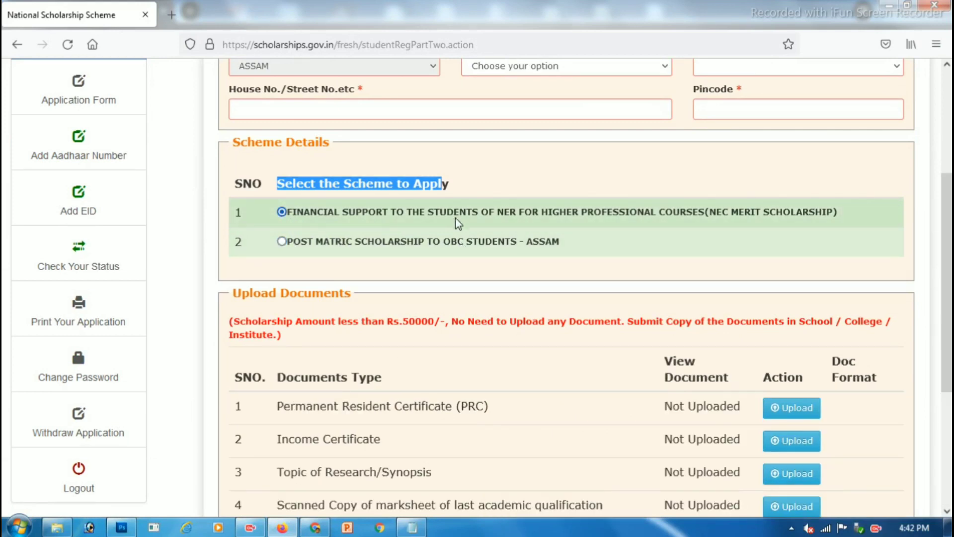
click(374, 242)
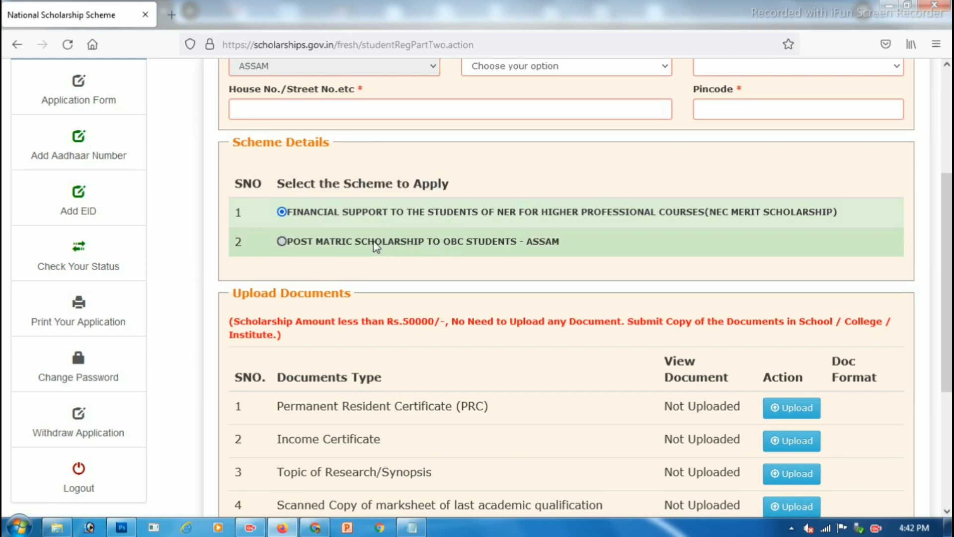
click(374, 244)
scroll(373, 245, down, 2)
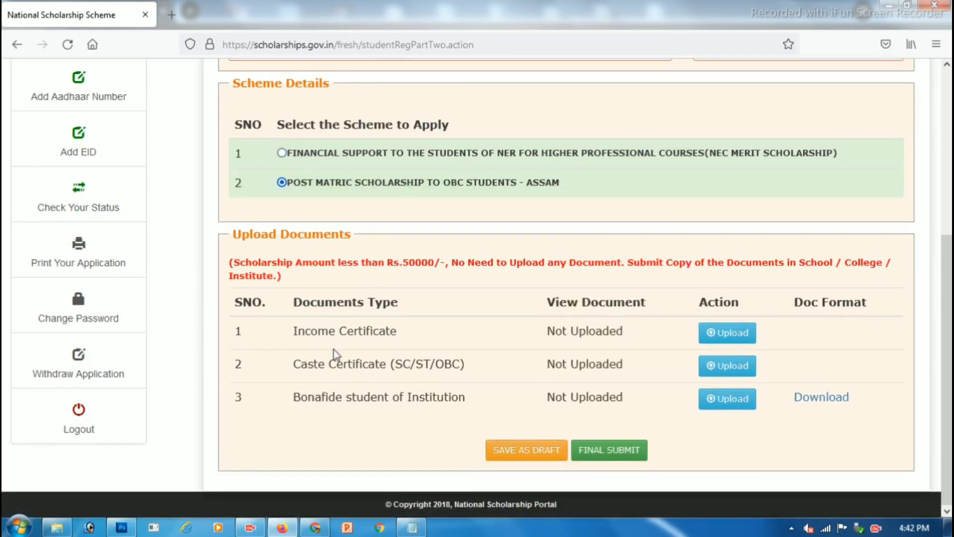
drag(312, 183, 519, 183)
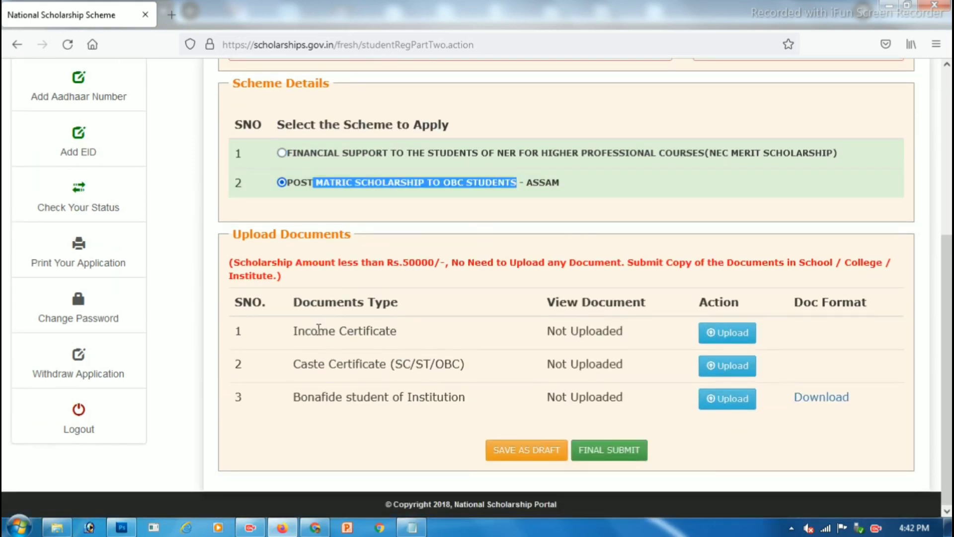
drag(319, 330, 373, 330)
drag(320, 363, 423, 395)
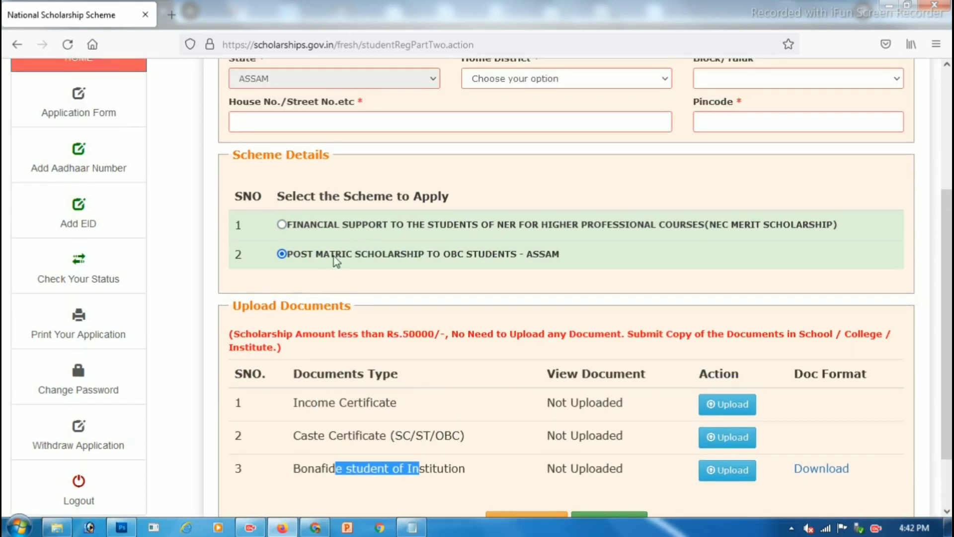
Step: Settle on NEC Merit Scholarship, review its seven documents, and download the bonafide certificate format
click(282, 153)
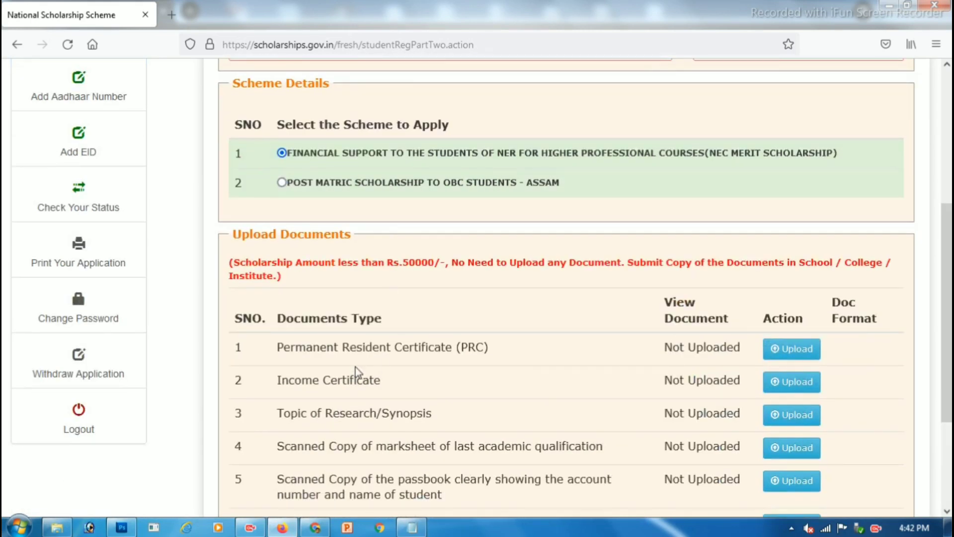
drag(318, 347, 418, 347)
scroll(418, 347, down, 2)
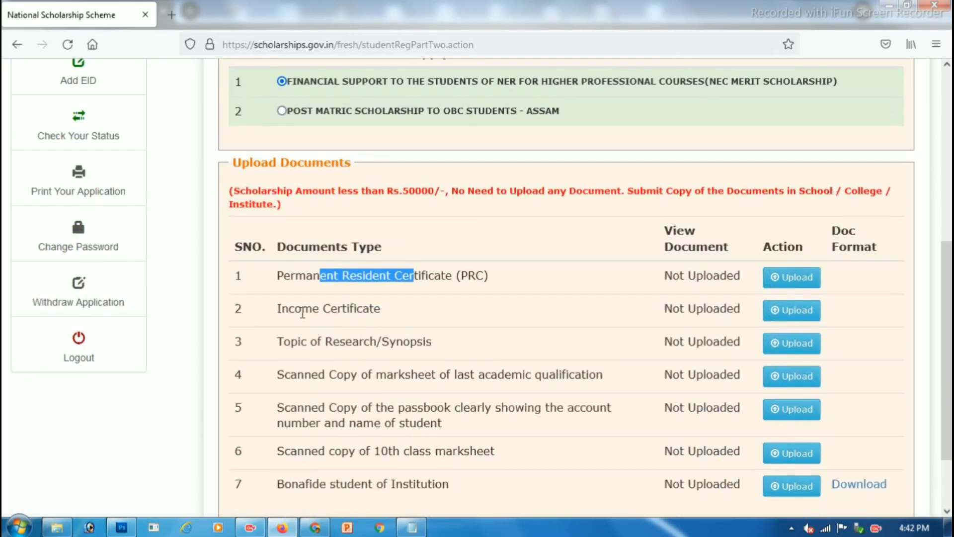
drag(302, 308, 342, 308)
drag(311, 342, 372, 341)
drag(305, 375, 383, 374)
scroll(383, 375, down, 3)
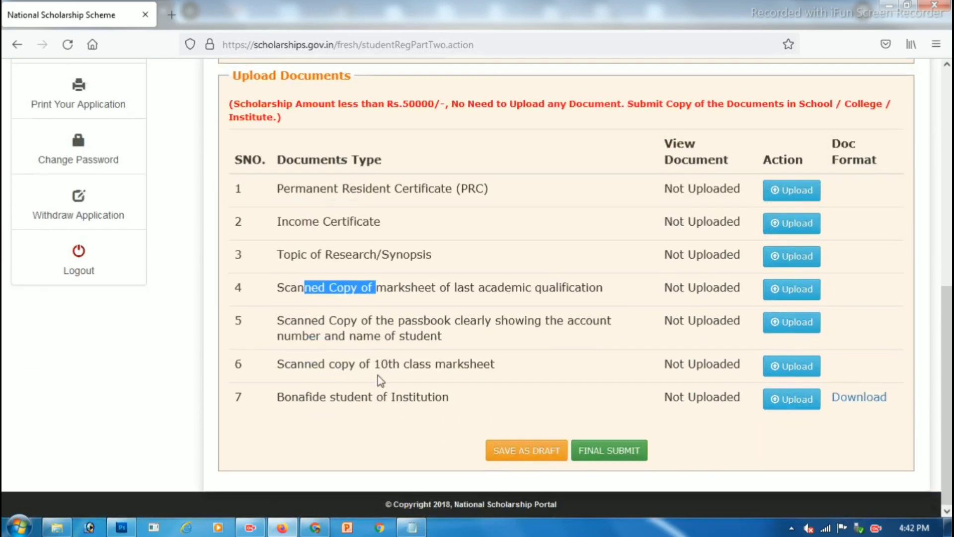
drag(326, 397, 427, 396)
scroll(494, 396, up, 2)
scroll(827, 437, down, 2)
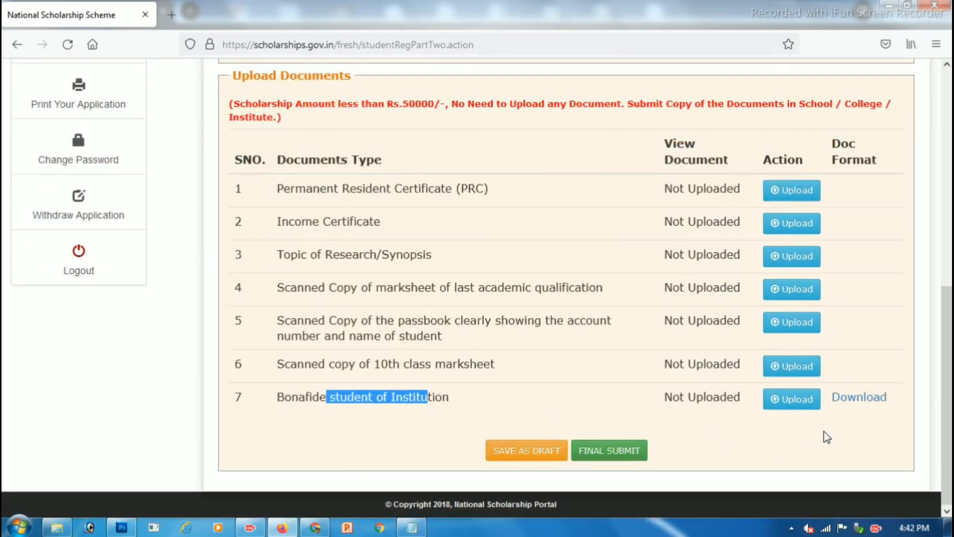
click(859, 398)
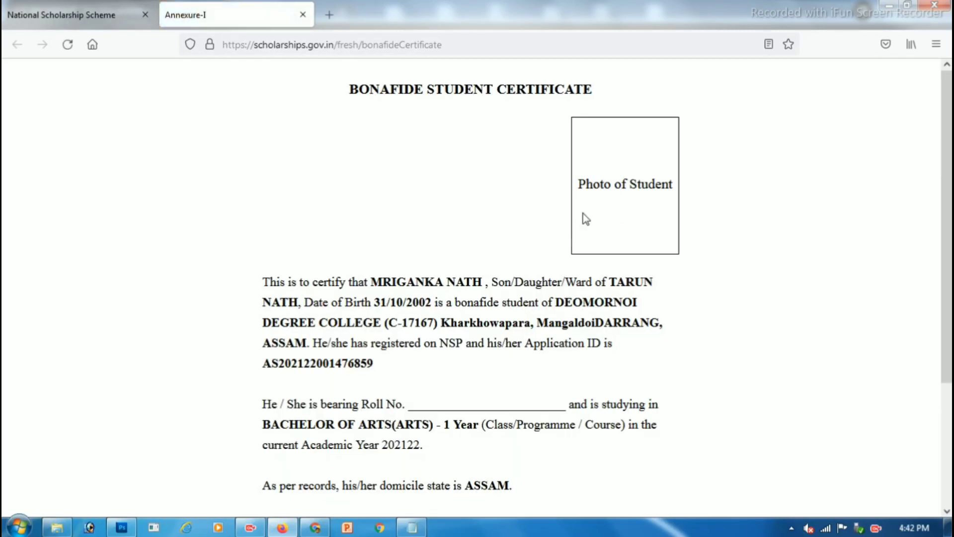
Step: Scroll through the Annexure-I bonafide certificate, then return to the scholarship application tab
drag(673, 179, 665, 173)
scroll(411, 394, down, 2)
drag(421, 333, 503, 333)
scroll(540, 382, down, 3)
click(566, 409)
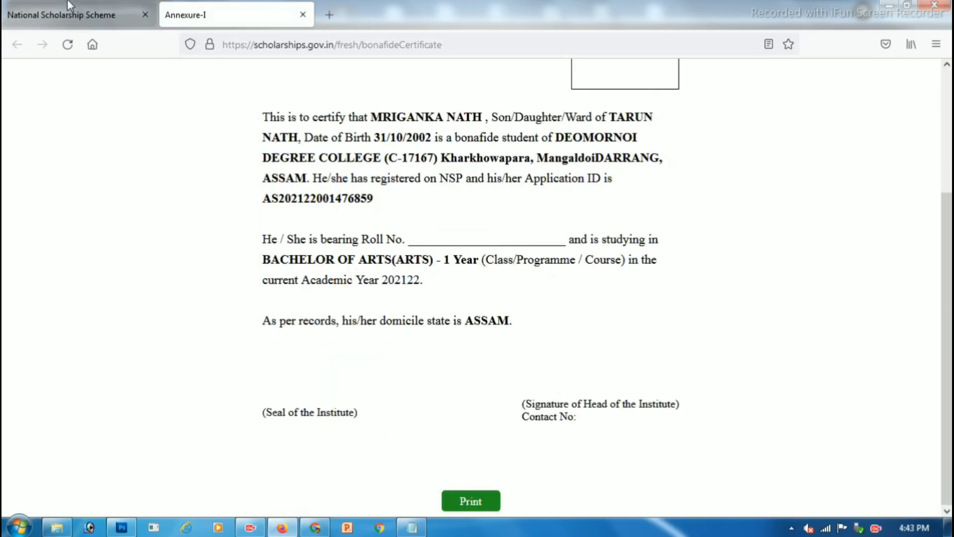
click(89, 14)
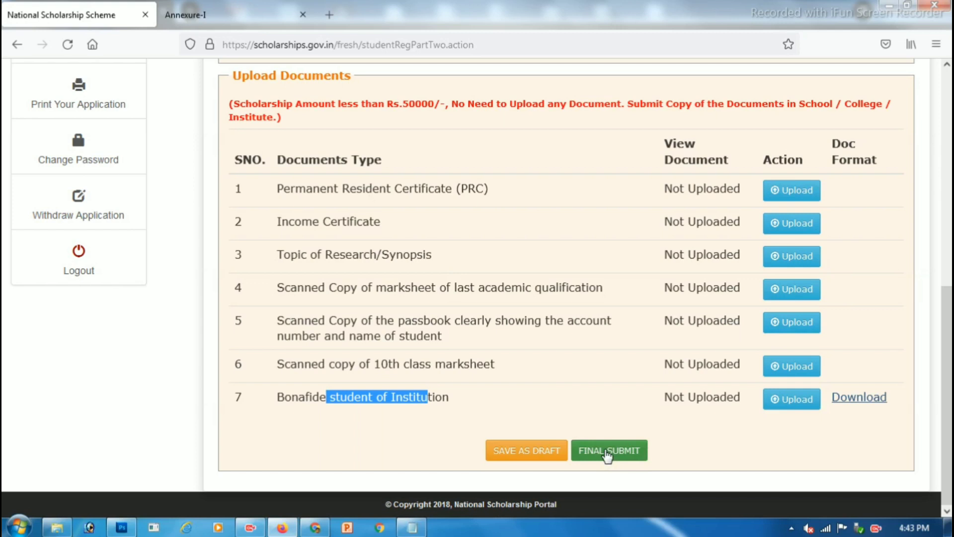
Step: Upload BANK.jpg from the NSP folder as the Income Certificate
scroll(385, 234, up, 1)
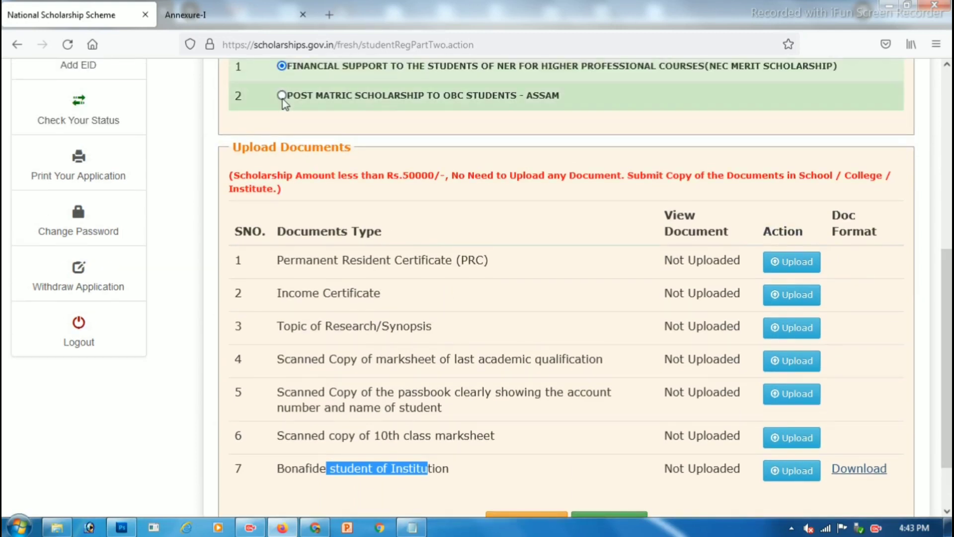
scroll(476, 264, down, 1)
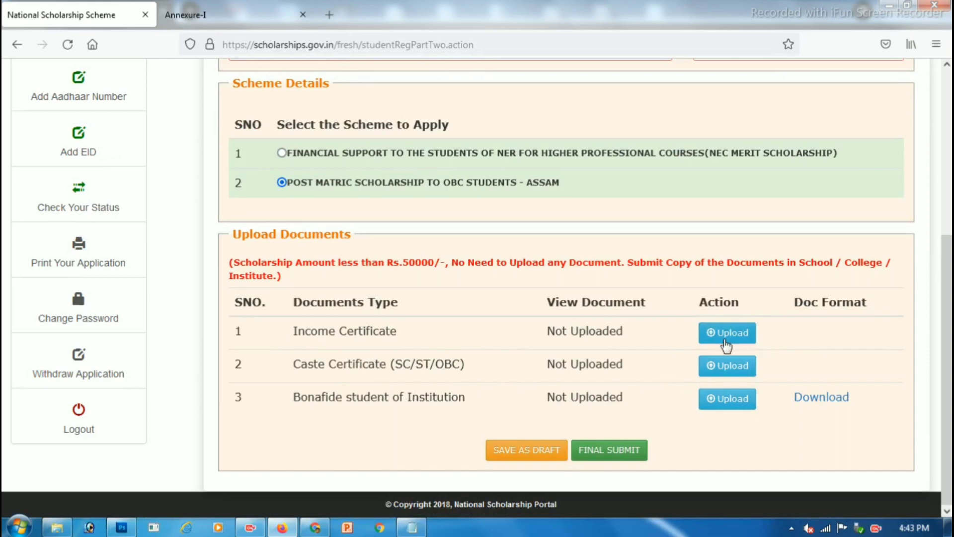
click(723, 343)
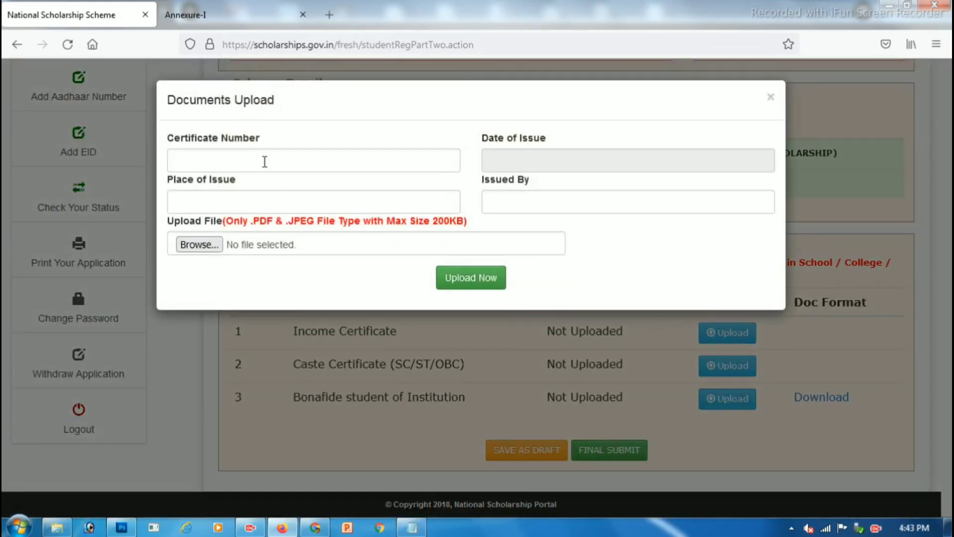
click(199, 244)
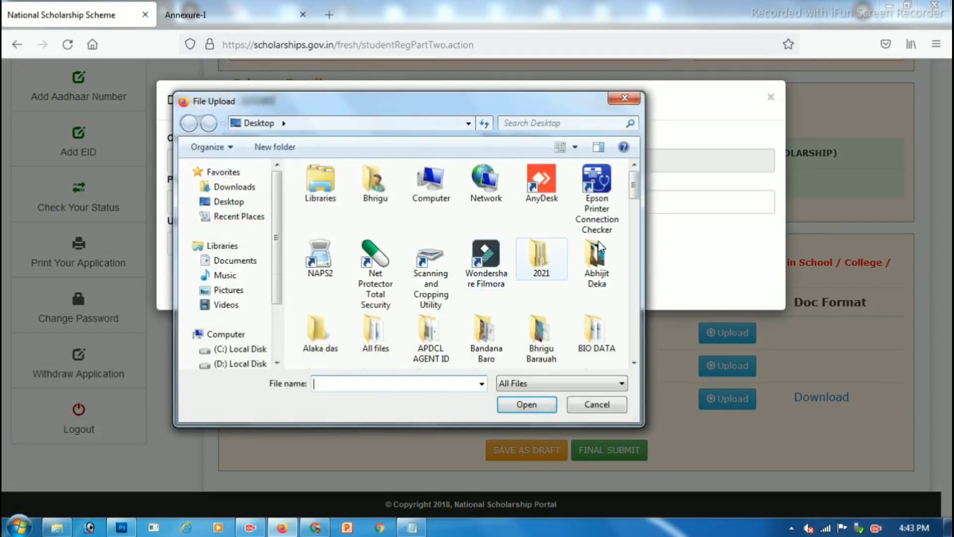
scroll(497, 269, down, 3)
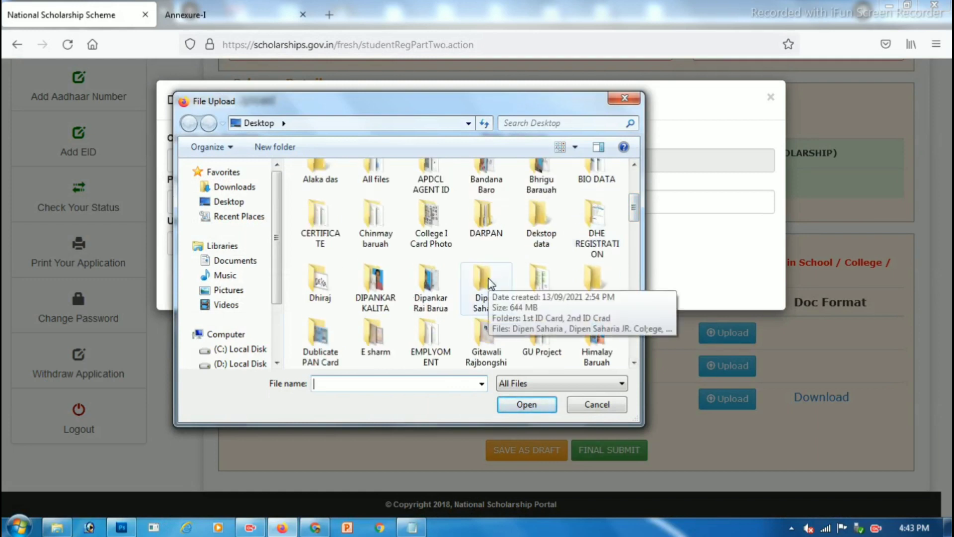
click(385, 237)
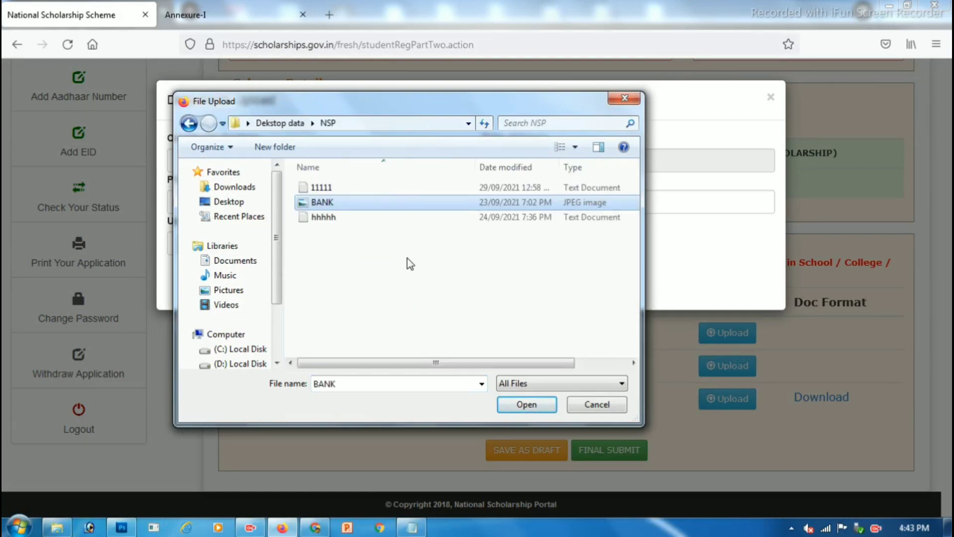
click(344, 203)
click(522, 404)
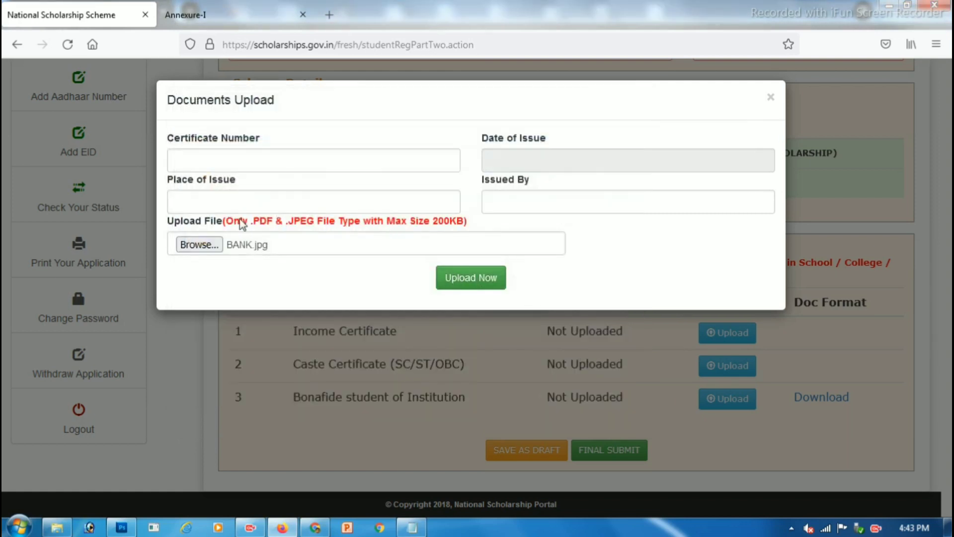
drag(237, 221, 322, 225)
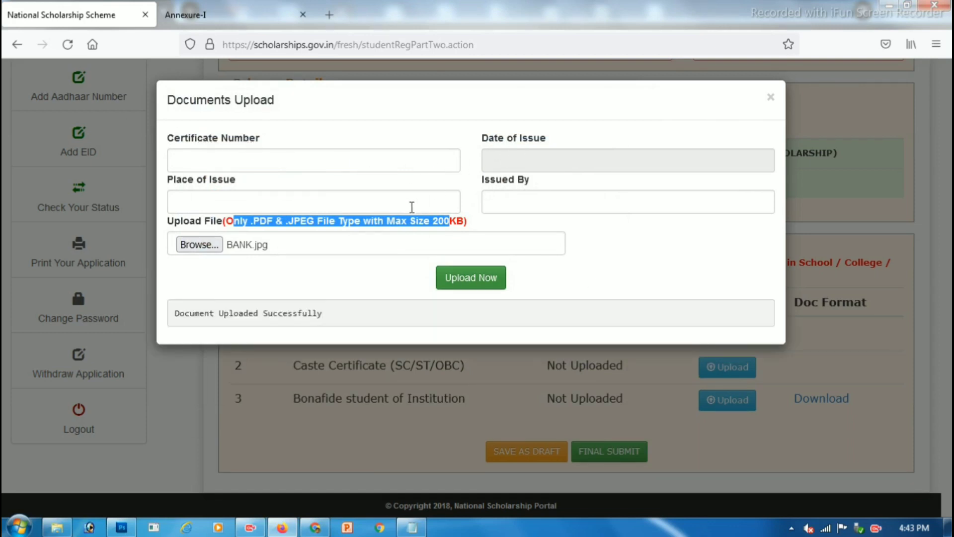
drag(200, 317, 313, 313)
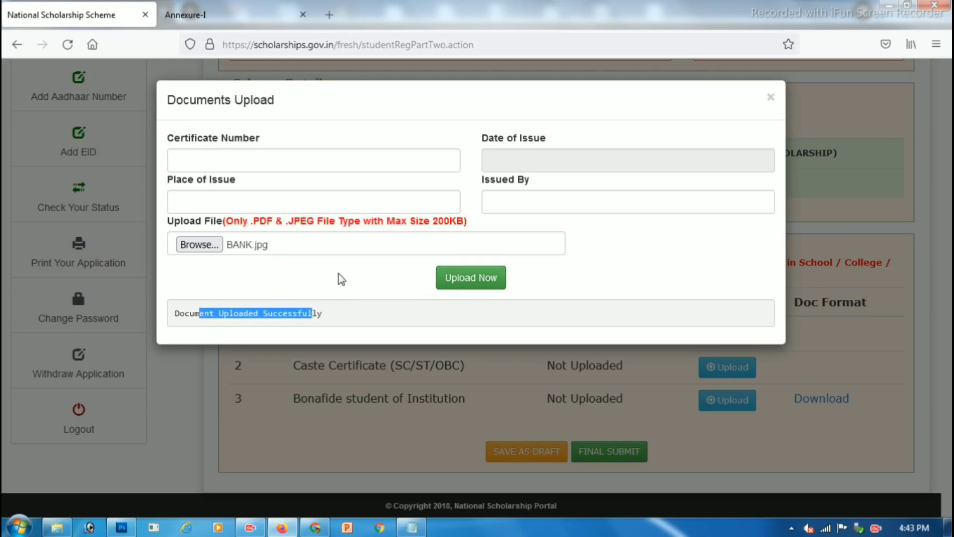
click(772, 98)
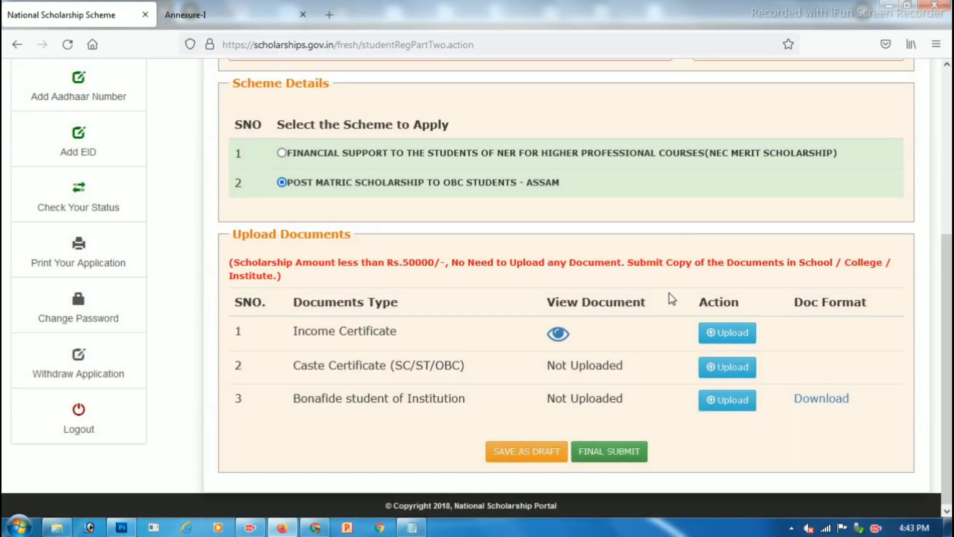
Step: Upload BANK.jpg as the Caste Certificate
drag(325, 370, 390, 371)
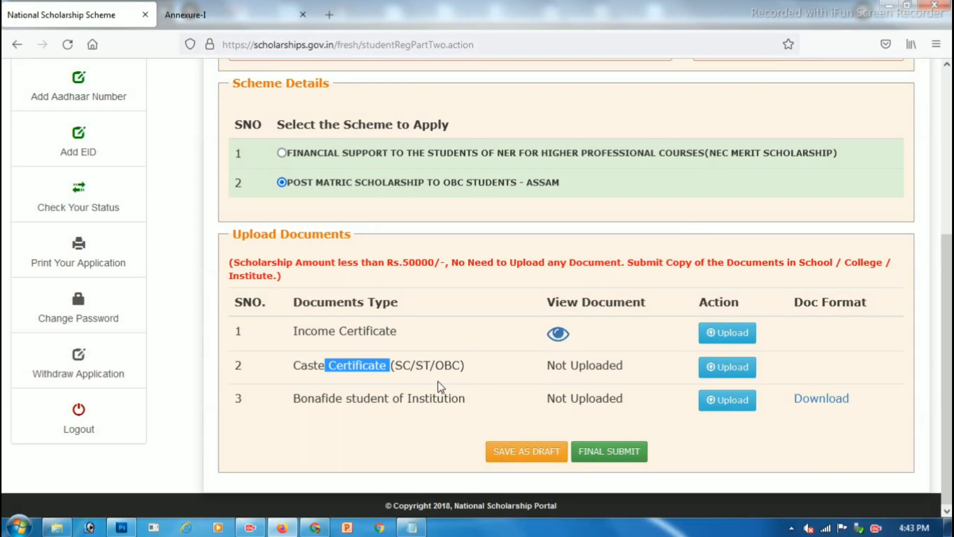
click(730, 367)
click(198, 245)
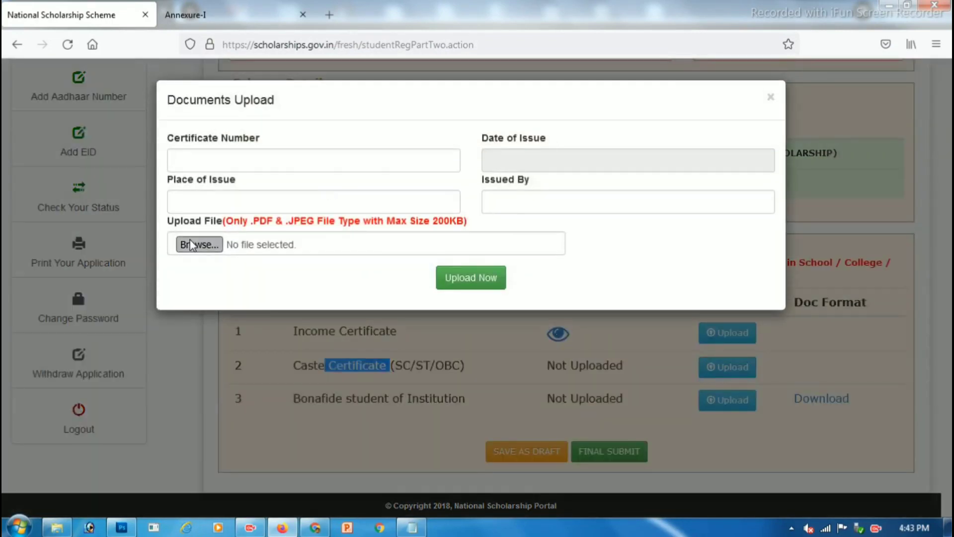
click(323, 202)
click(528, 400)
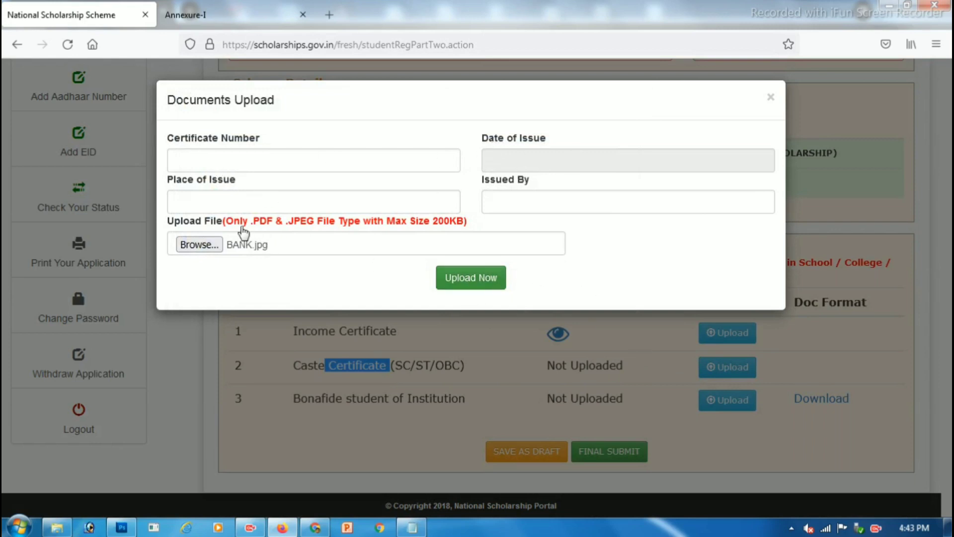
drag(193, 318, 279, 318)
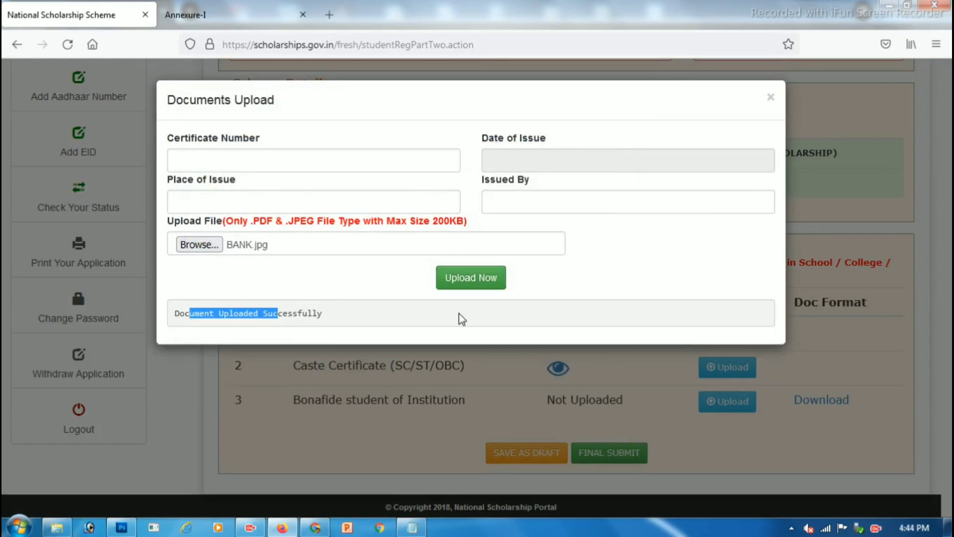
click(770, 97)
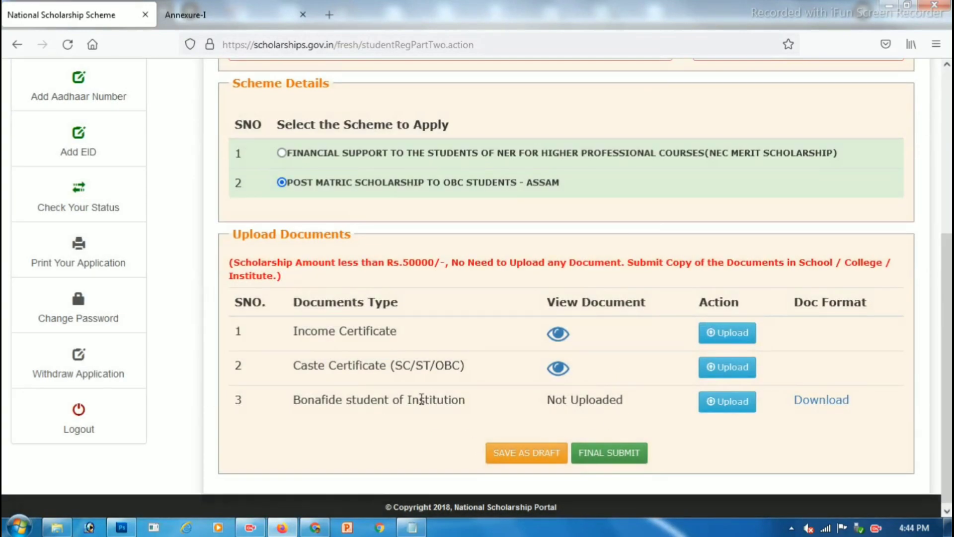
Step: Upload BANK.jpg as the Bonafide student of Institution document and submit the application
drag(423, 399, 356, 399)
click(729, 402)
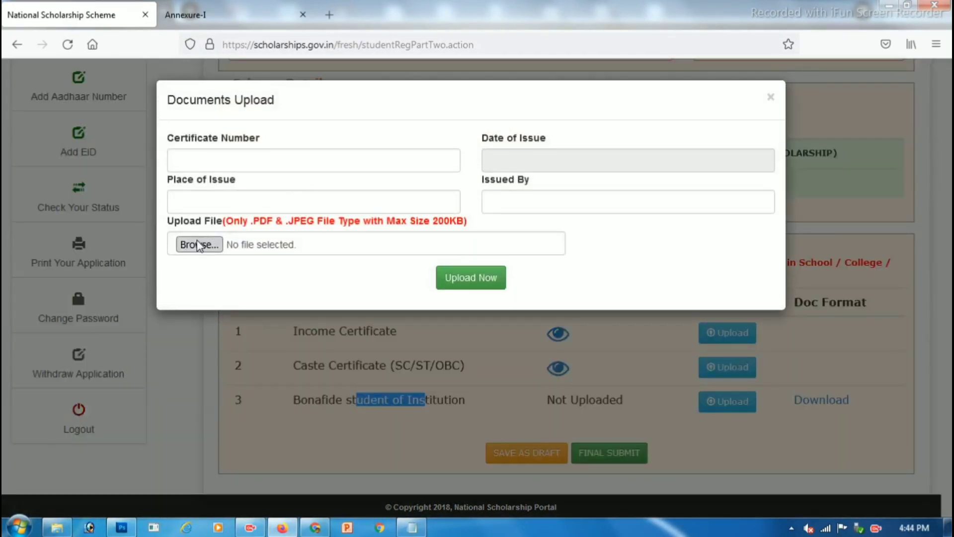
click(198, 245)
click(359, 202)
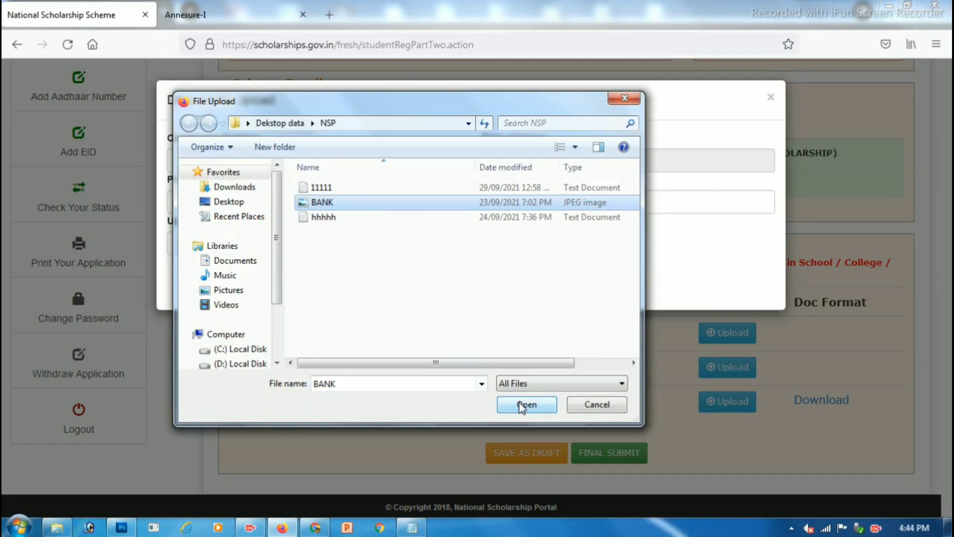
click(522, 405)
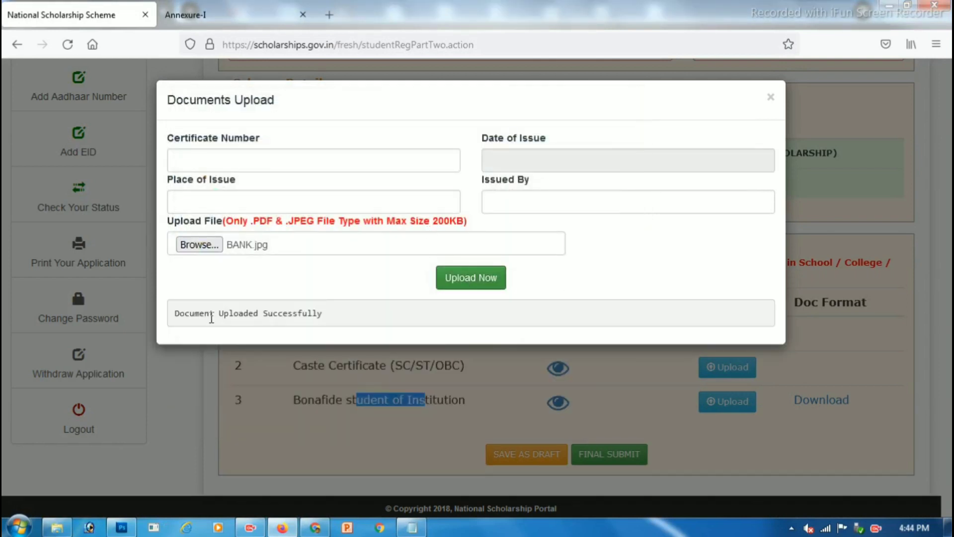
drag(211, 319, 431, 315)
click(771, 98)
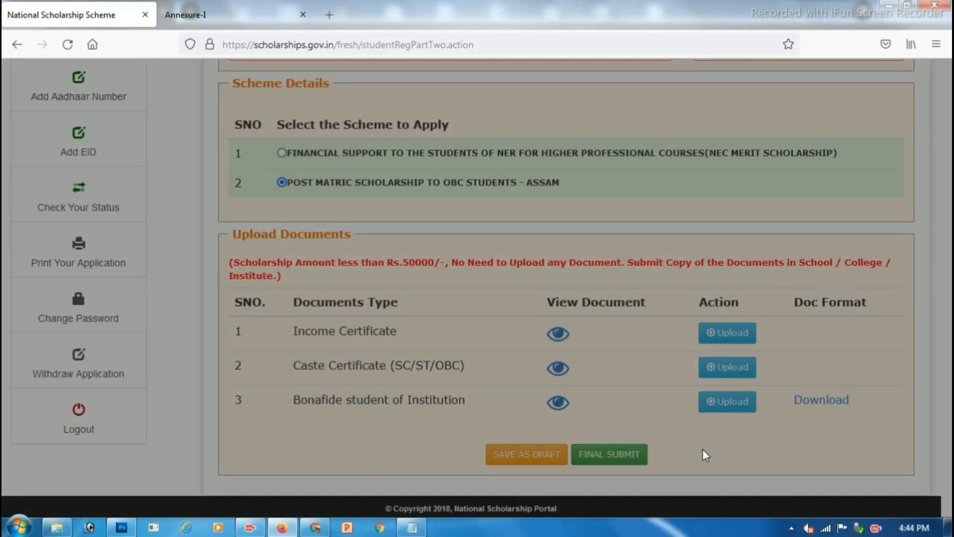
click(630, 460)
Step: After dismissing the district alert, set home district DARRANG and block Pathorighat (Pt)
drag(425, 291, 504, 298)
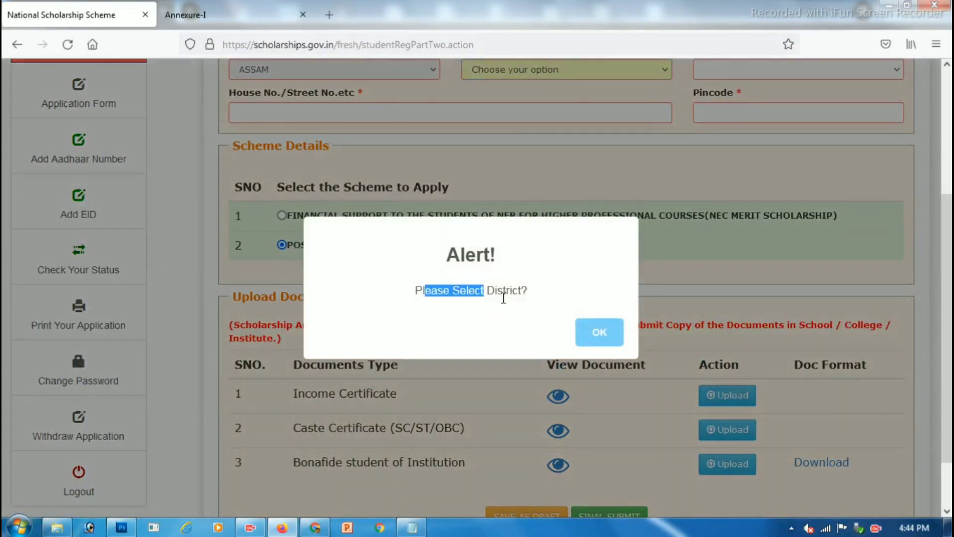
click(614, 335)
click(498, 211)
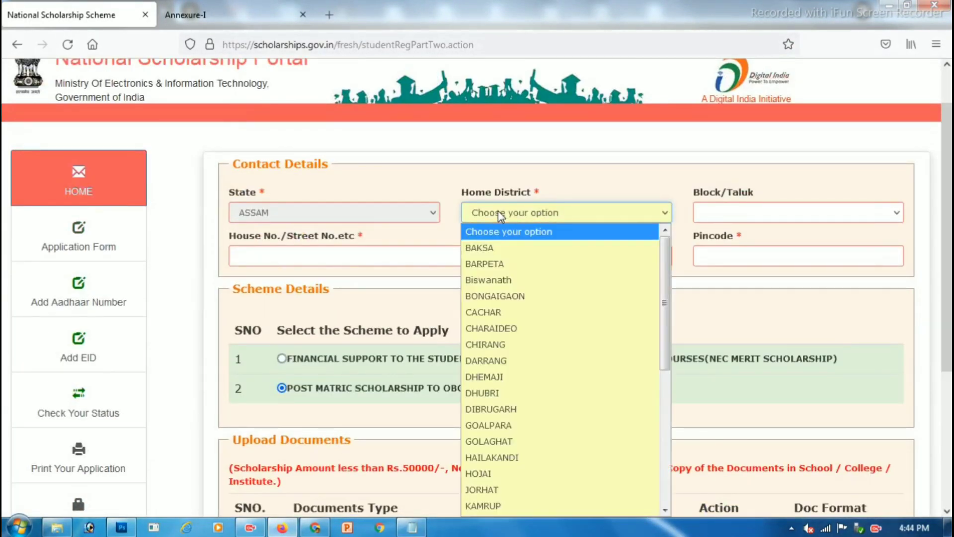
key(d)
key(Return)
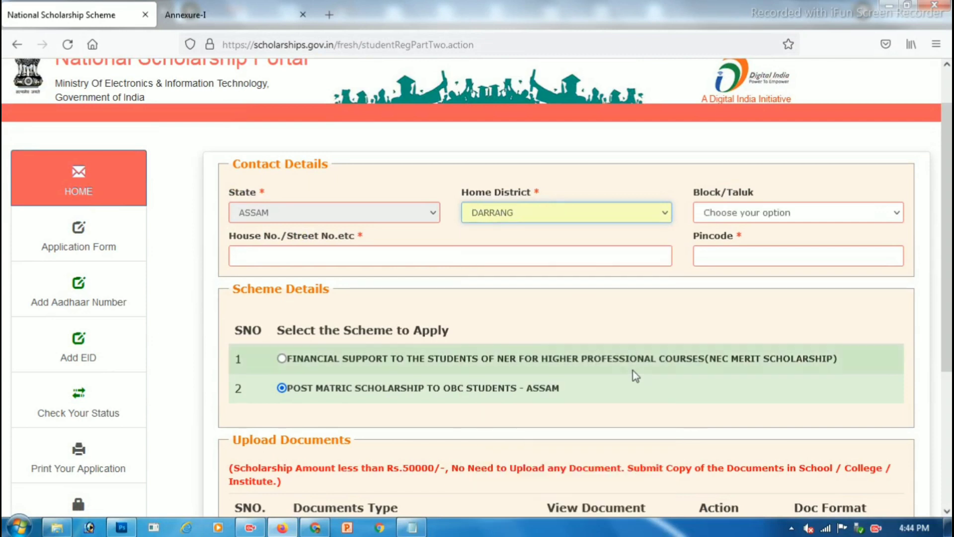
click(753, 215)
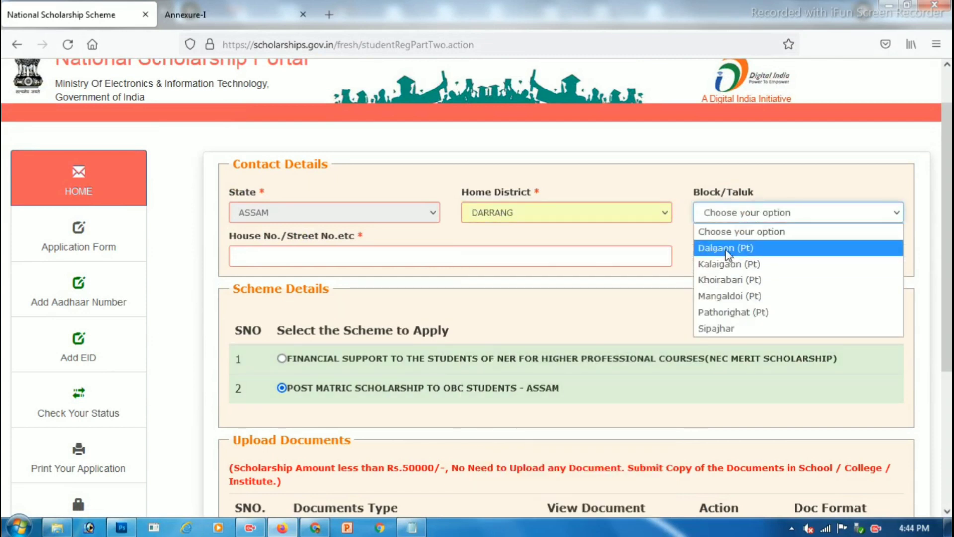
click(737, 310)
Step: Fill in the house number and pincode fields
click(348, 257)
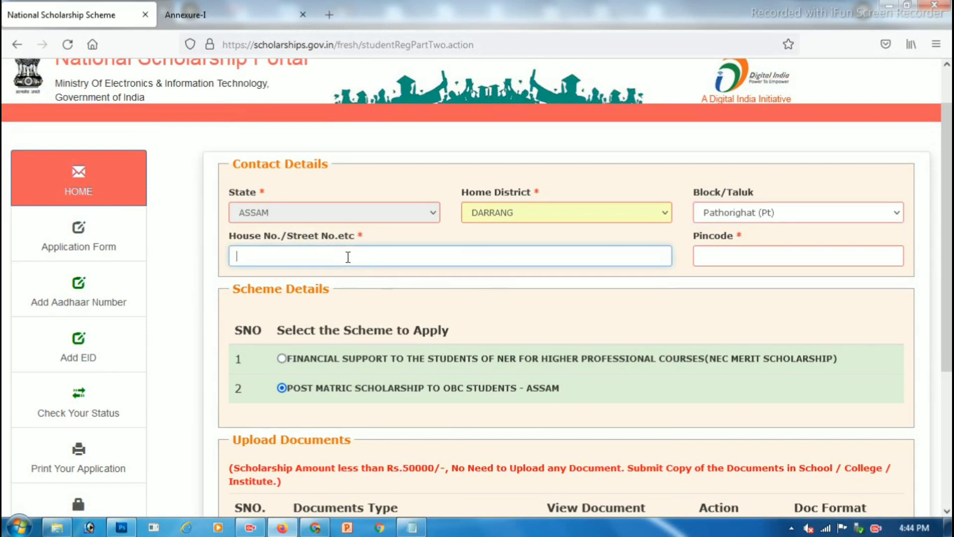
click(752, 256)
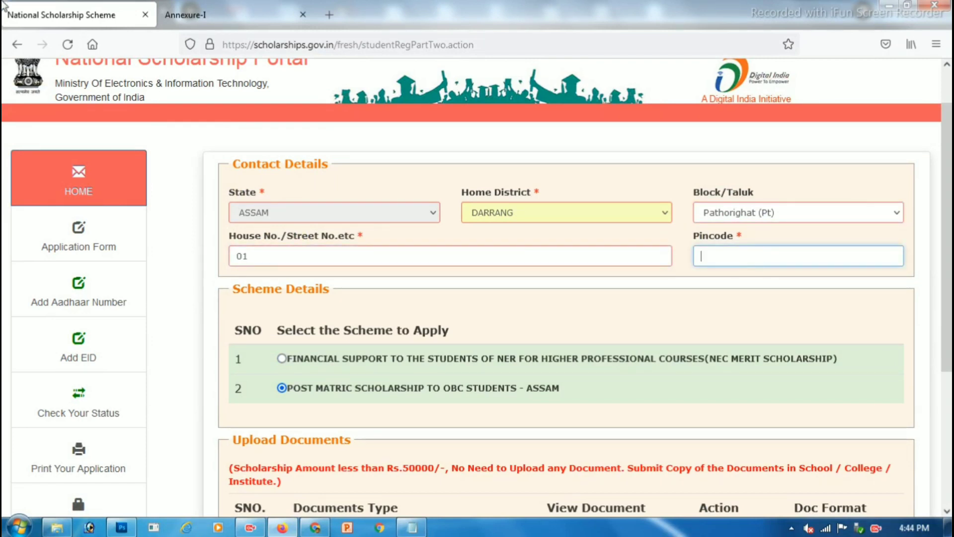
text(784147)
scroll(693, 270, down, 4)
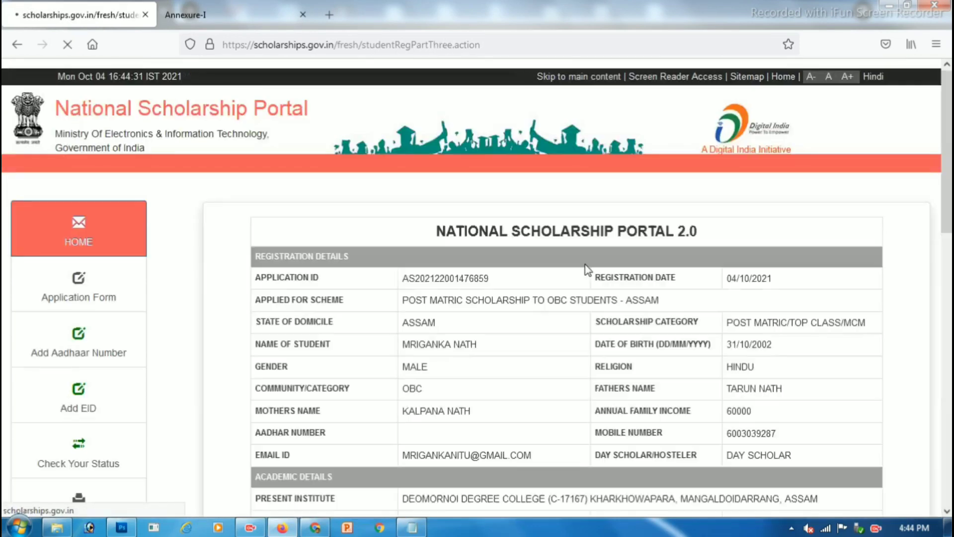
Step: Save the registration summary as studentRegPartThree.action.pdf and return to the dashboard tab
drag(461, 232, 651, 233)
scroll(639, 266, down, 12)
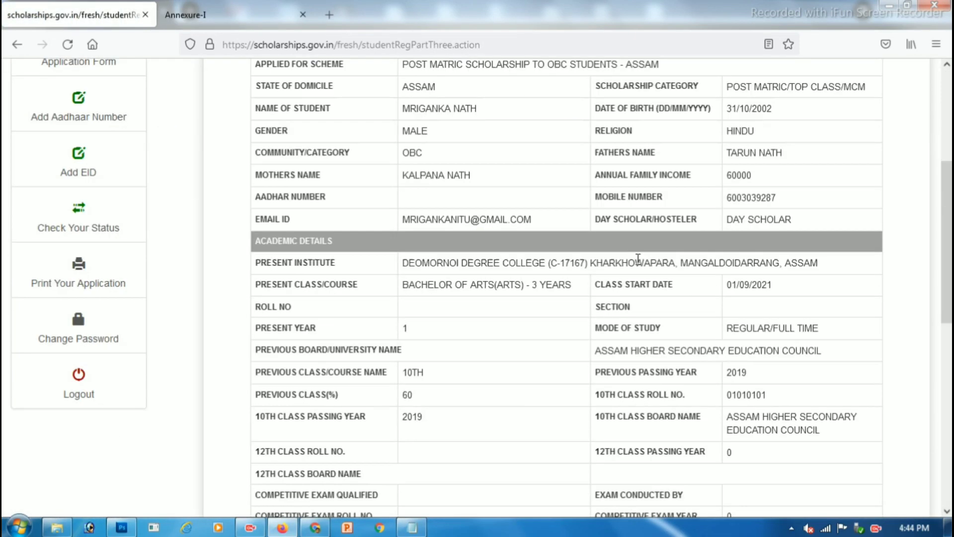
scroll(636, 267, down, 3)
click(567, 479)
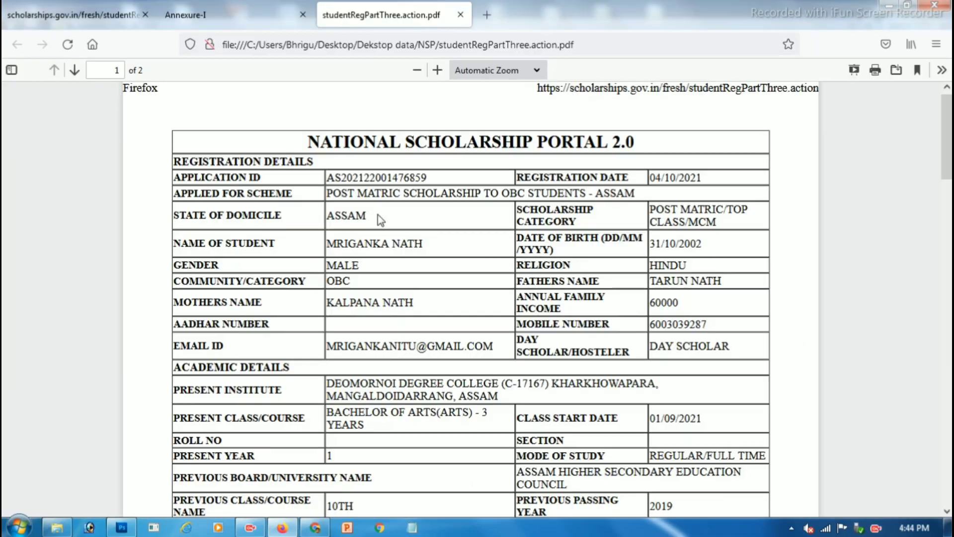
drag(324, 137, 508, 212)
scroll(508, 212, down, 15)
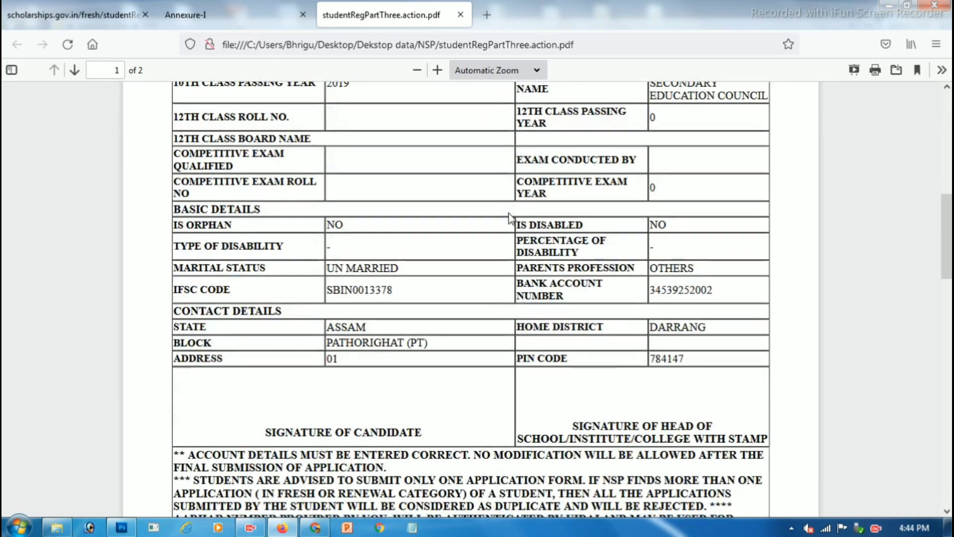
scroll(556, 266, up, 15)
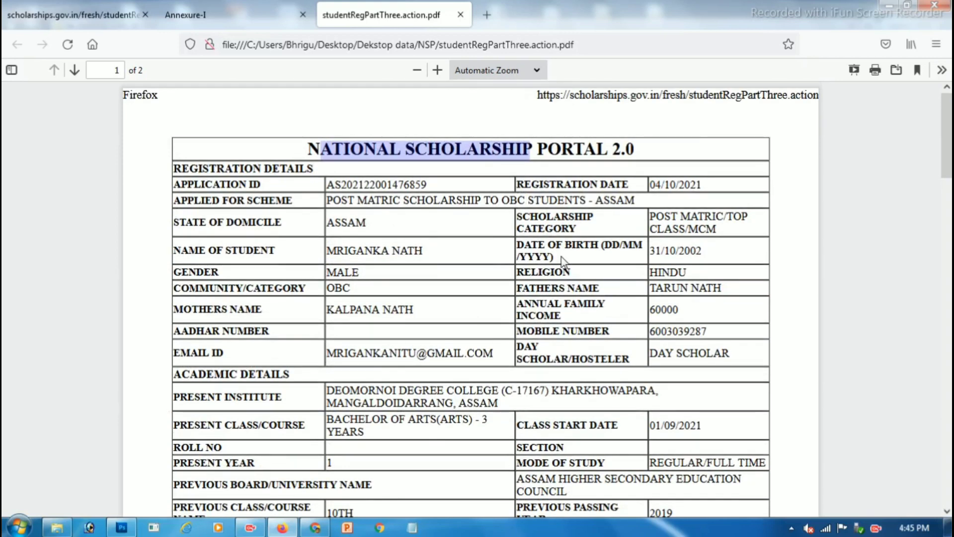
key(ctrl+Tab)
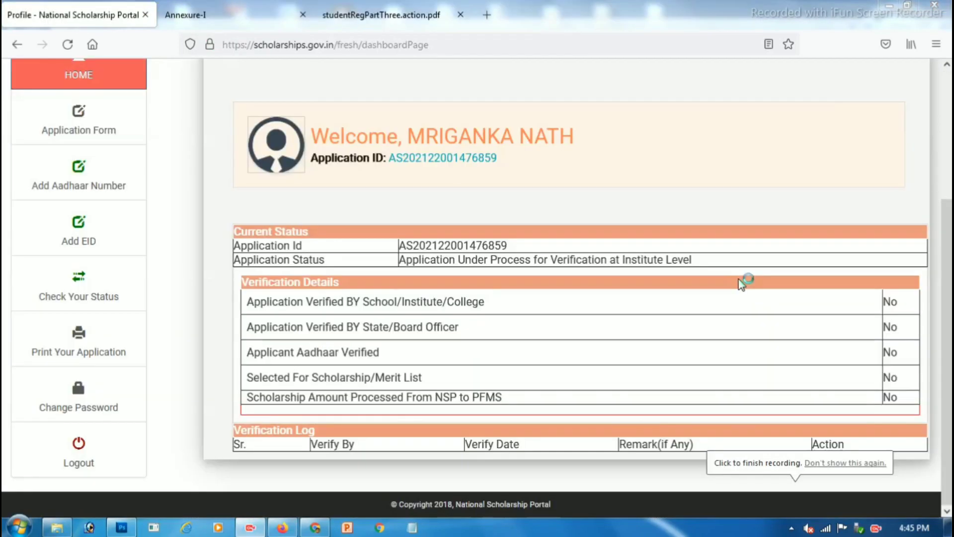
click(78, 296)
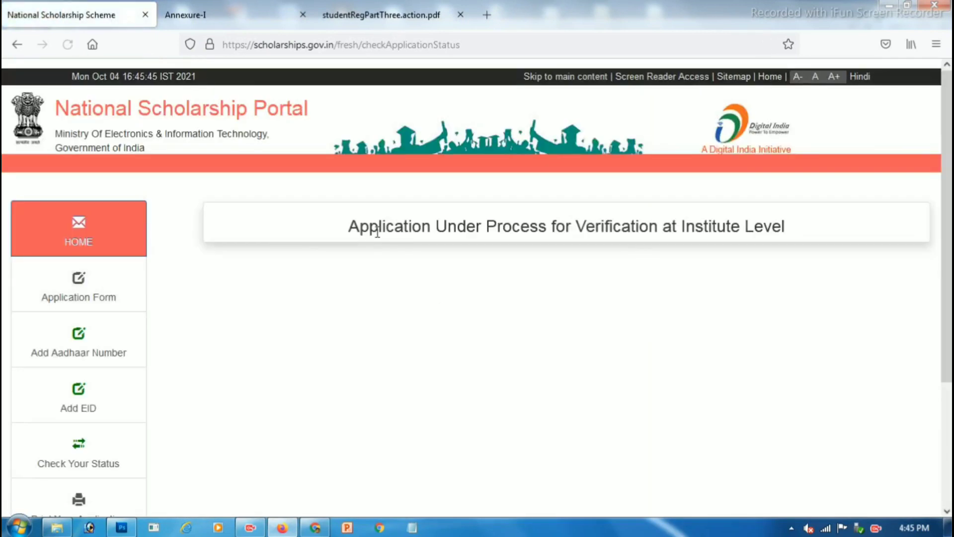
drag(352, 225, 801, 232)
click(801, 232)
drag(689, 226, 767, 227)
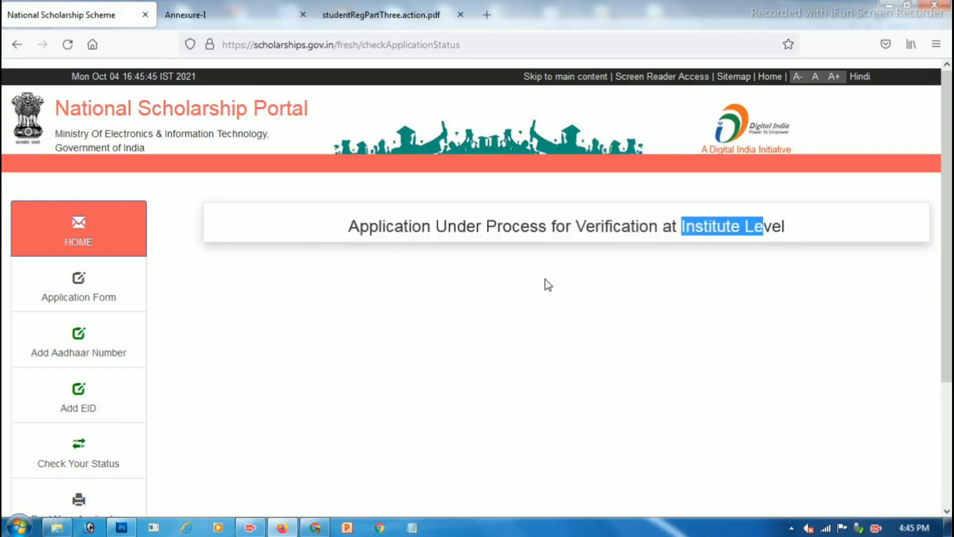
scroll(546, 290, down, 5)
scroll(67, 358, down, 1)
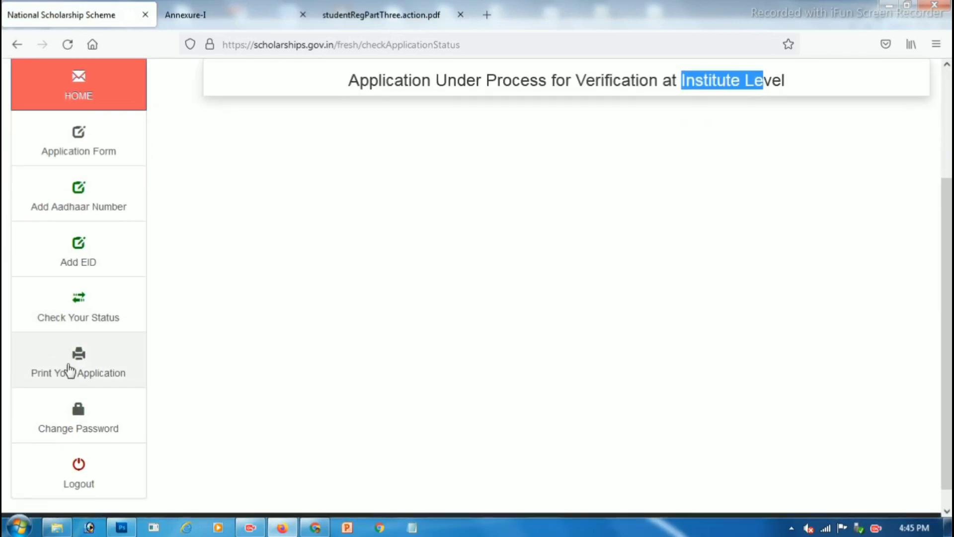
click(76, 343)
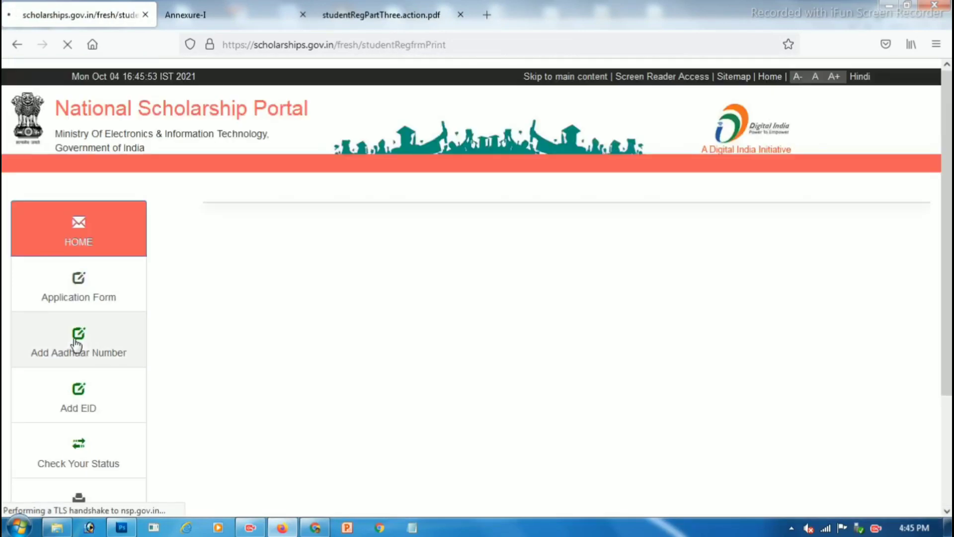
scroll(240, 343, down, 5)
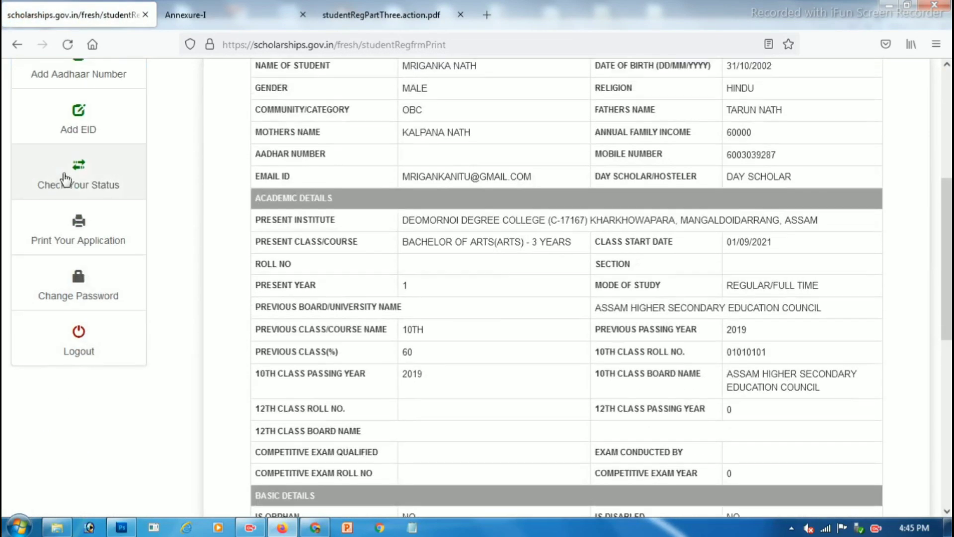
scroll(70, 179, up, 3)
click(83, 209)
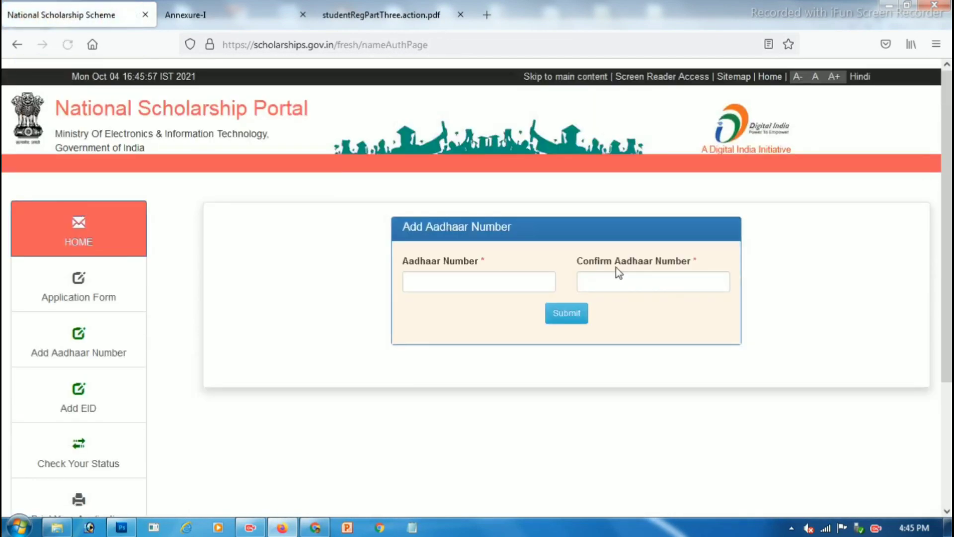
click(636, 281)
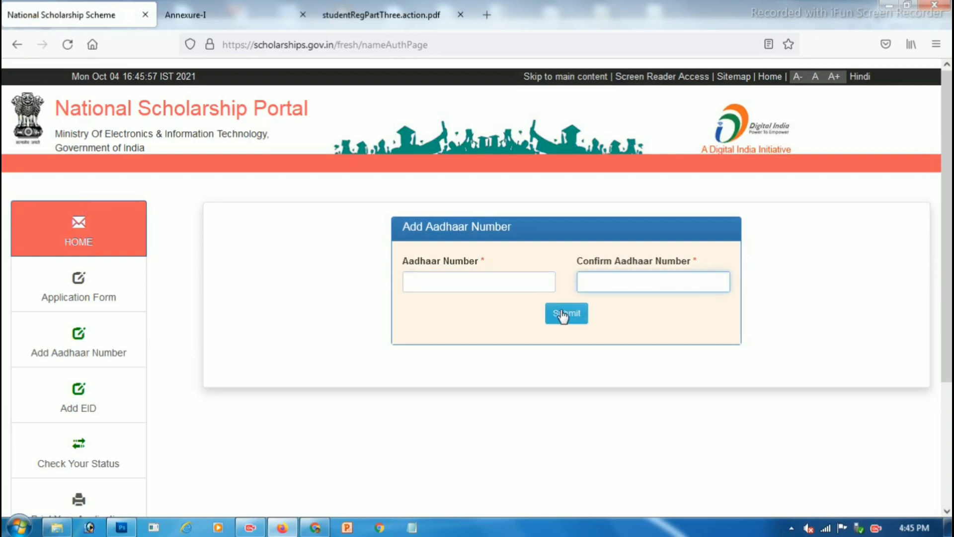
scroll(218, 368, down, 3)
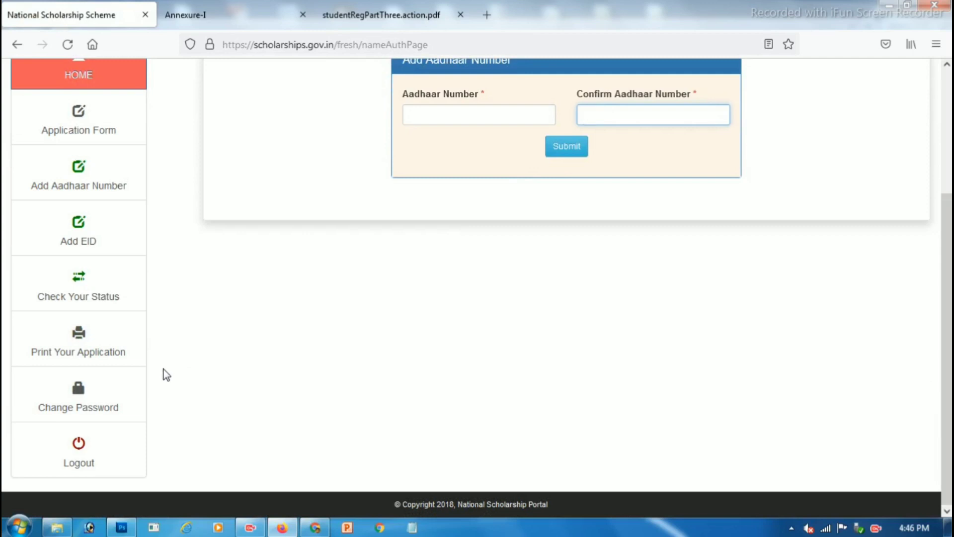
scroll(167, 375, up, 3)
scroll(167, 374, down, 3)
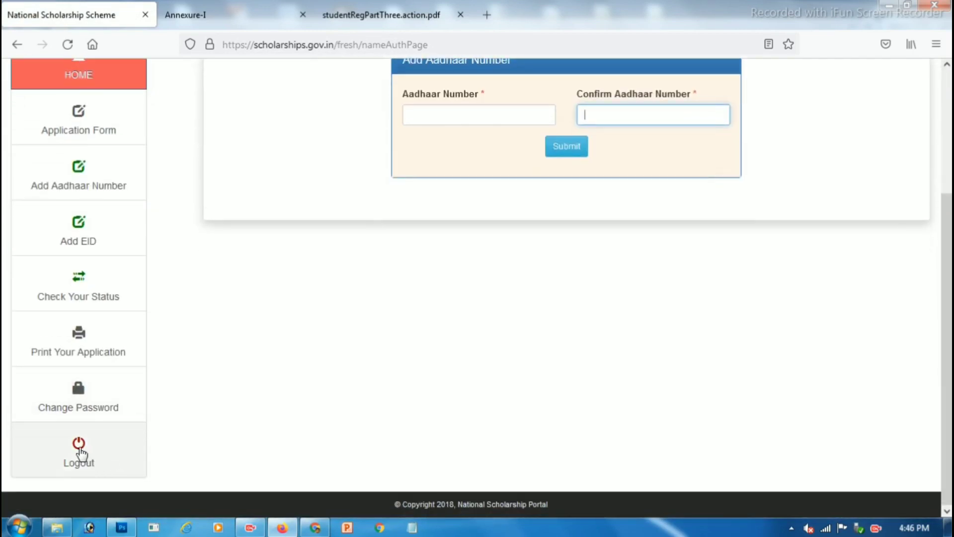
scroll(103, 317, up, 3)
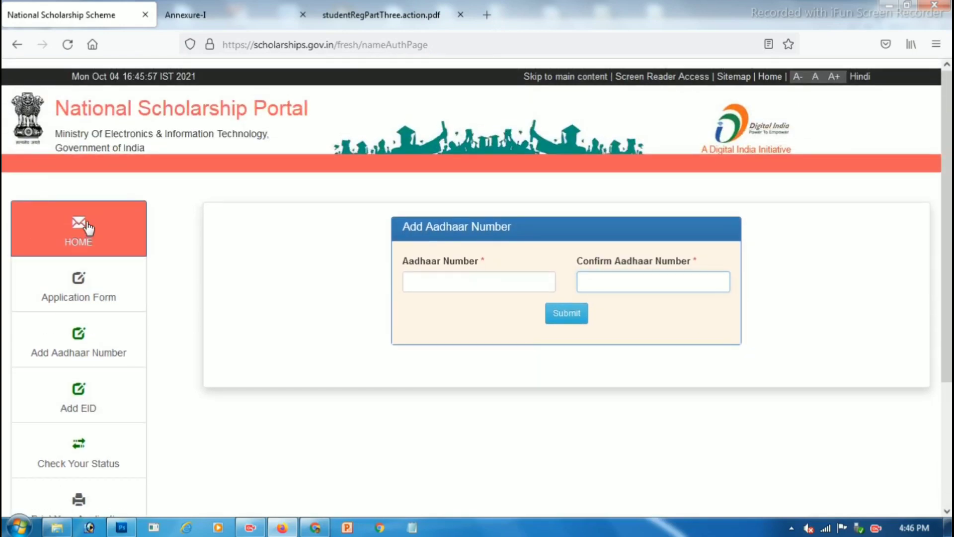
click(97, 251)
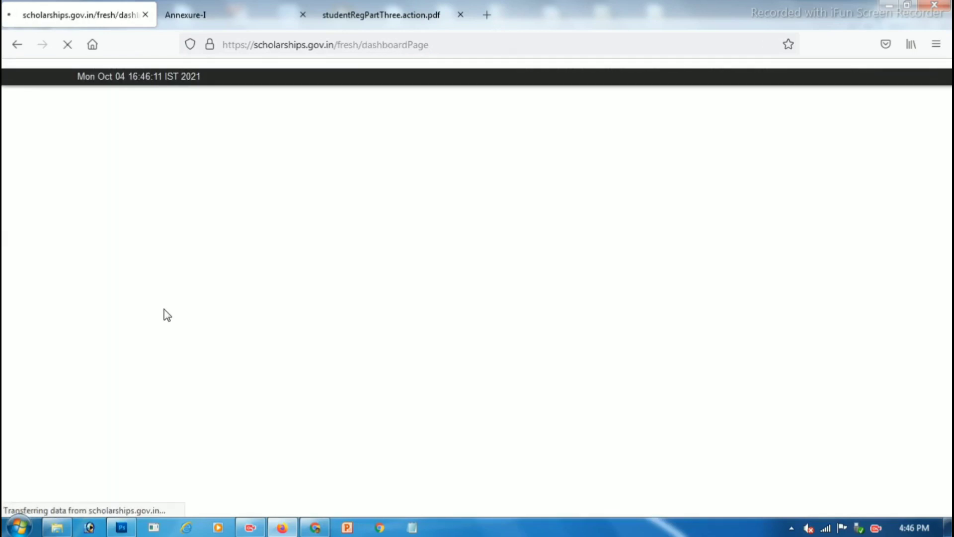